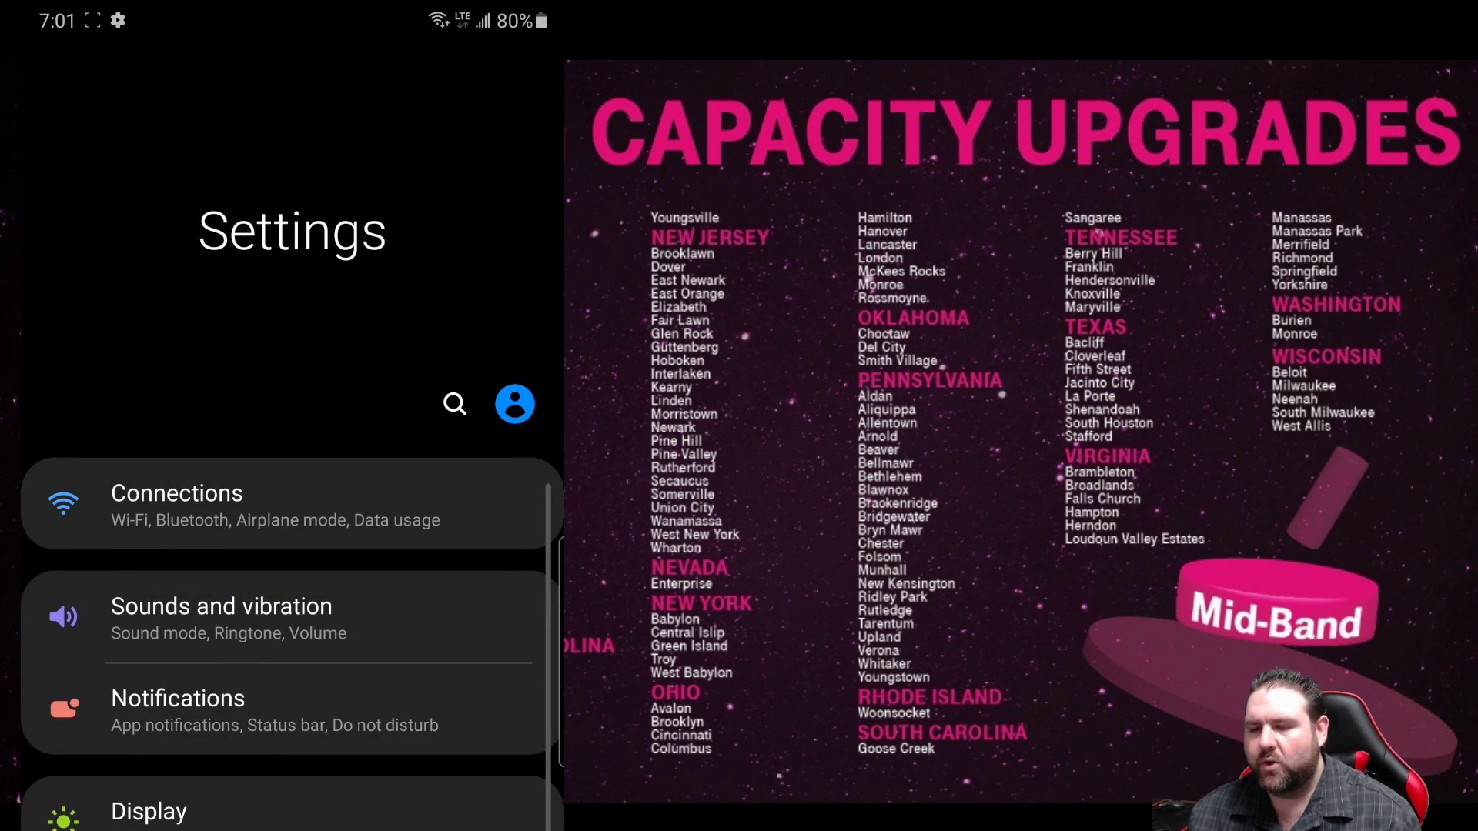
# Check the phone's mobile network mode, keep LTE/3G/2G, and return to the home screen.
pyautogui.click(177, 504)
pyautogui.scroll(-1, 293, 461)
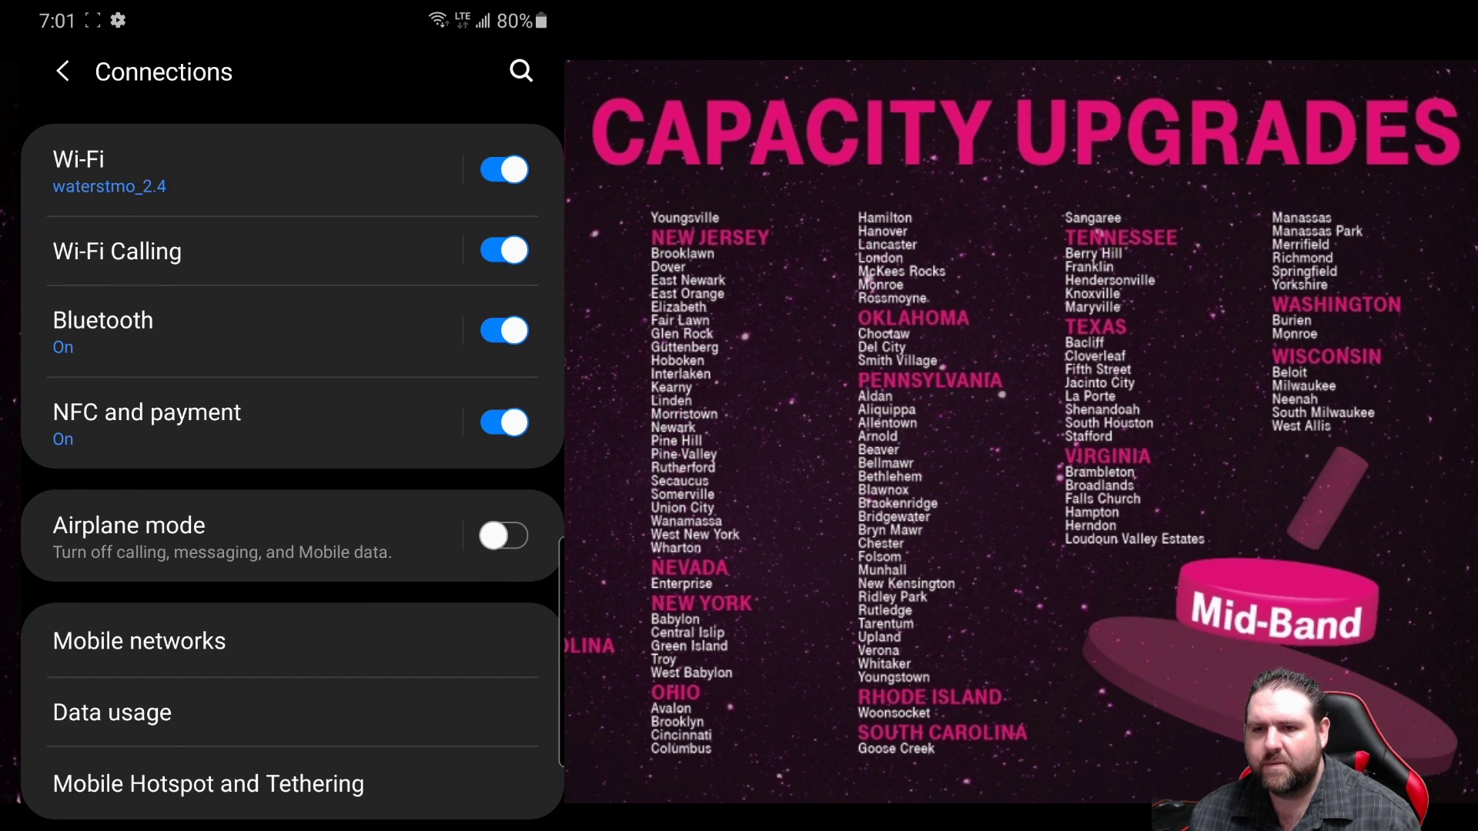
pyautogui.click(139, 641)
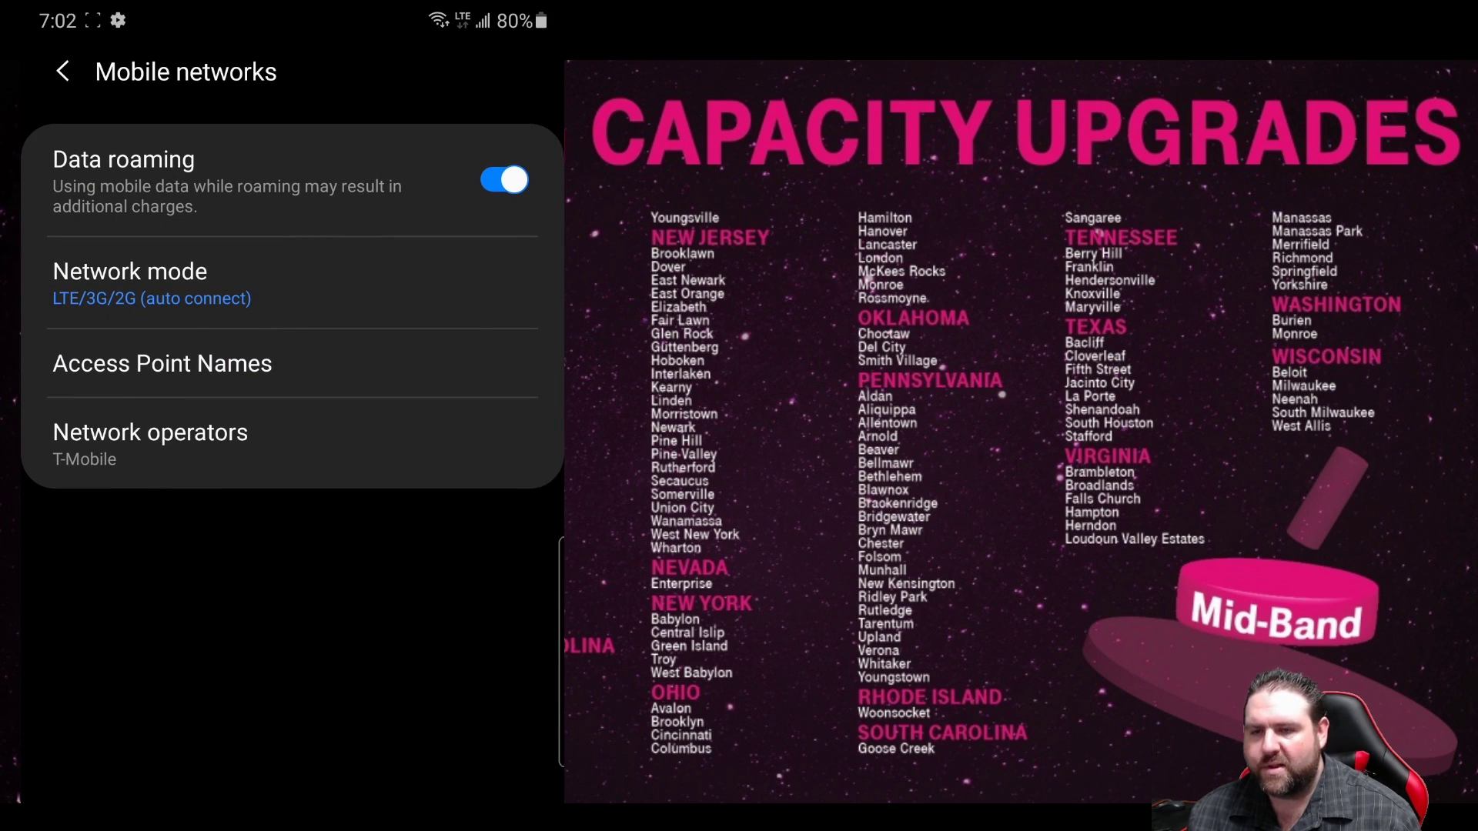
pyautogui.click(152, 285)
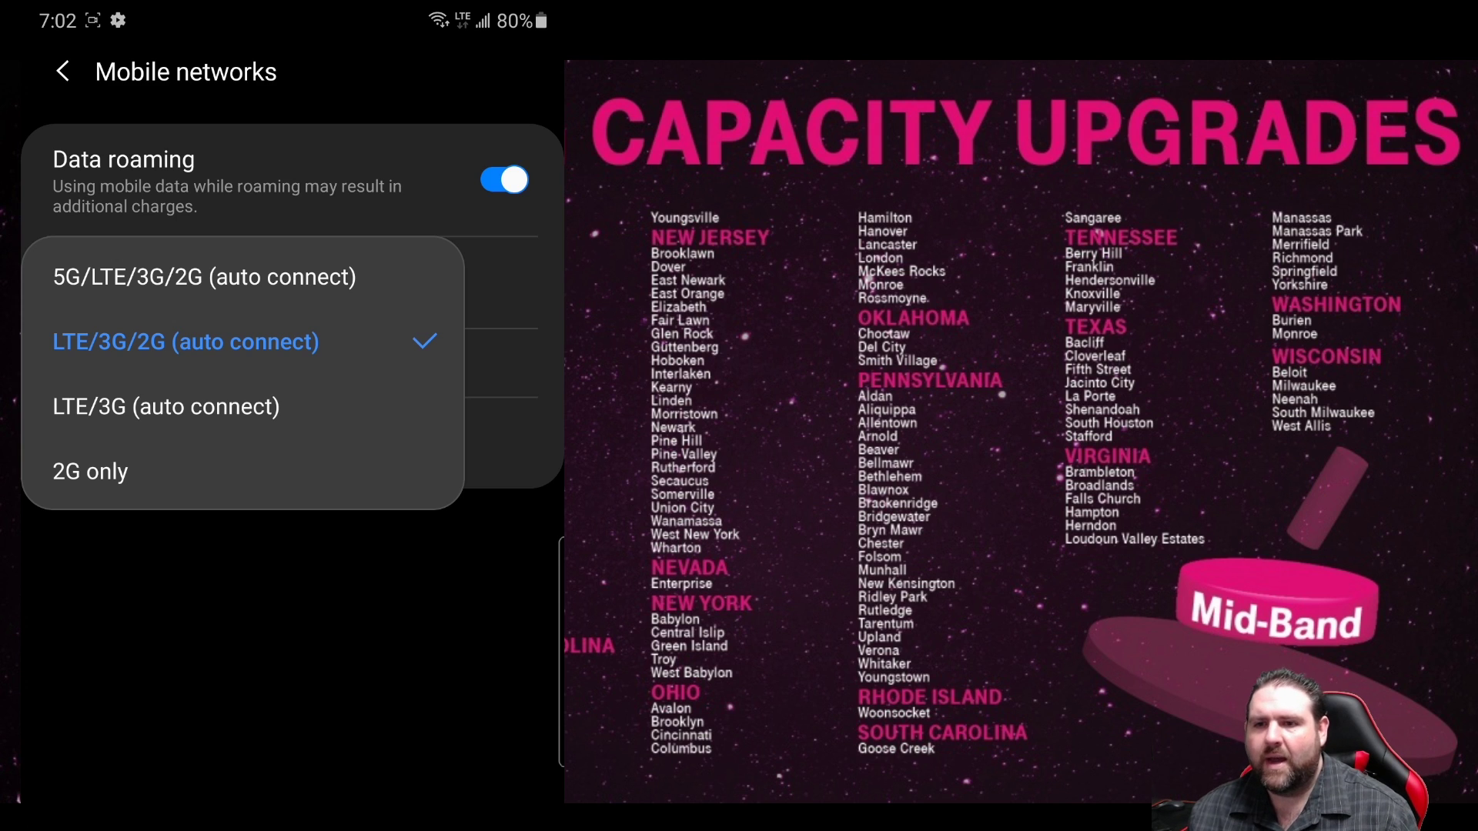
pyautogui.click(186, 341)
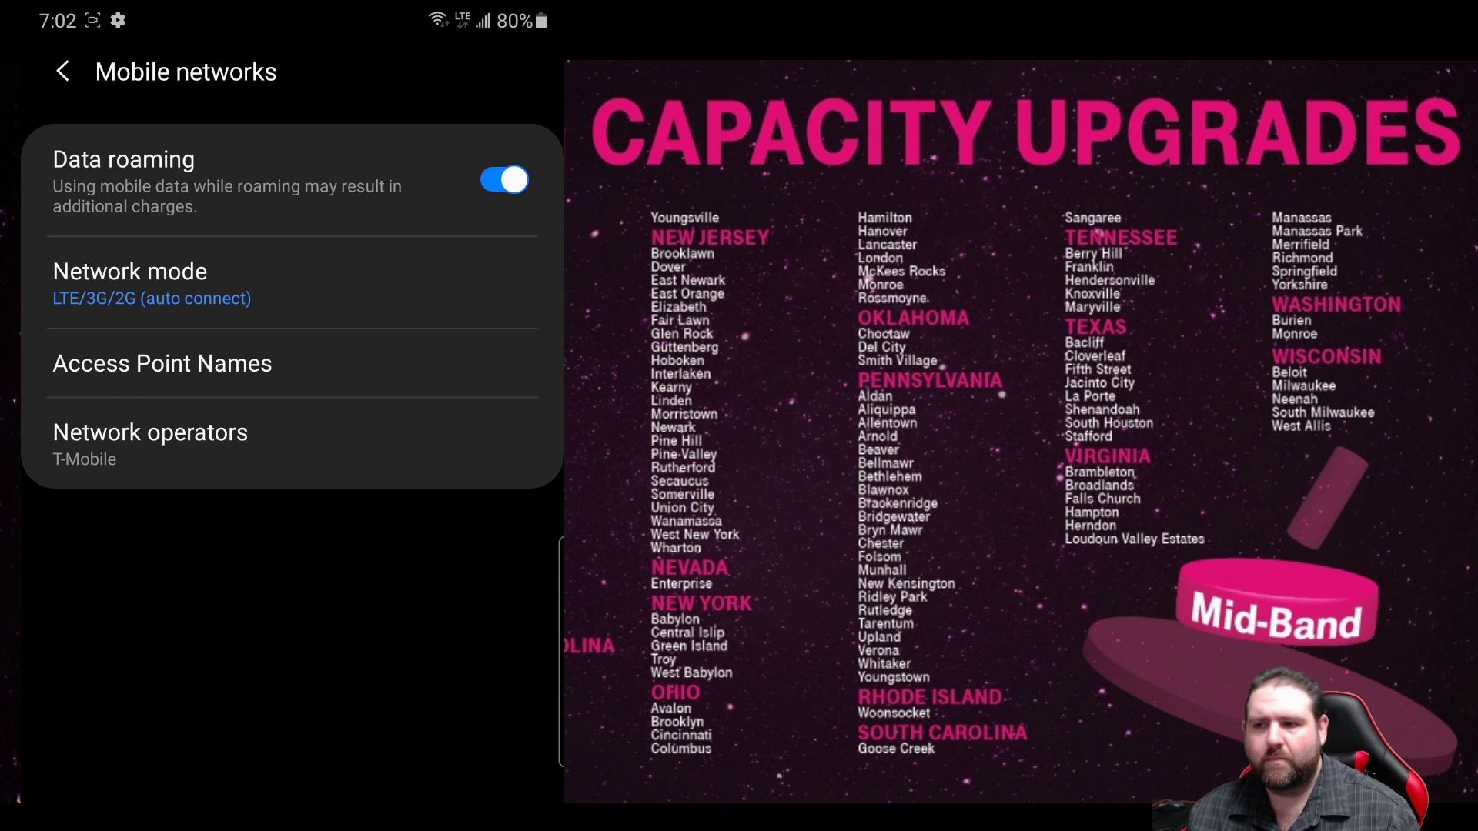
pyautogui.press('Escape')
pyautogui.press('Home')
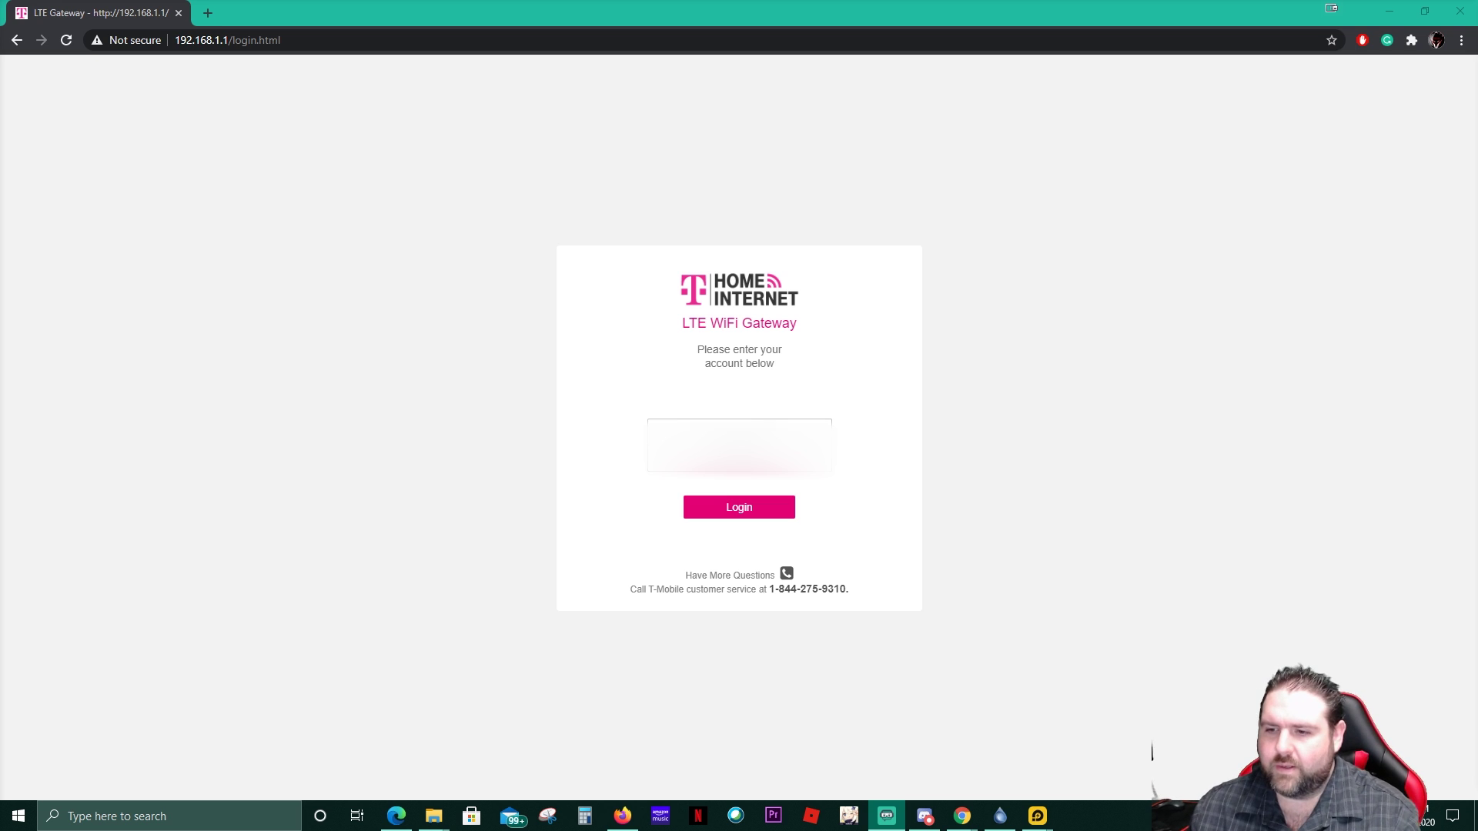
# Log into the gateway admin with the saved password to reach the Expert-mode DashBoard.
pyautogui.click(739, 427)
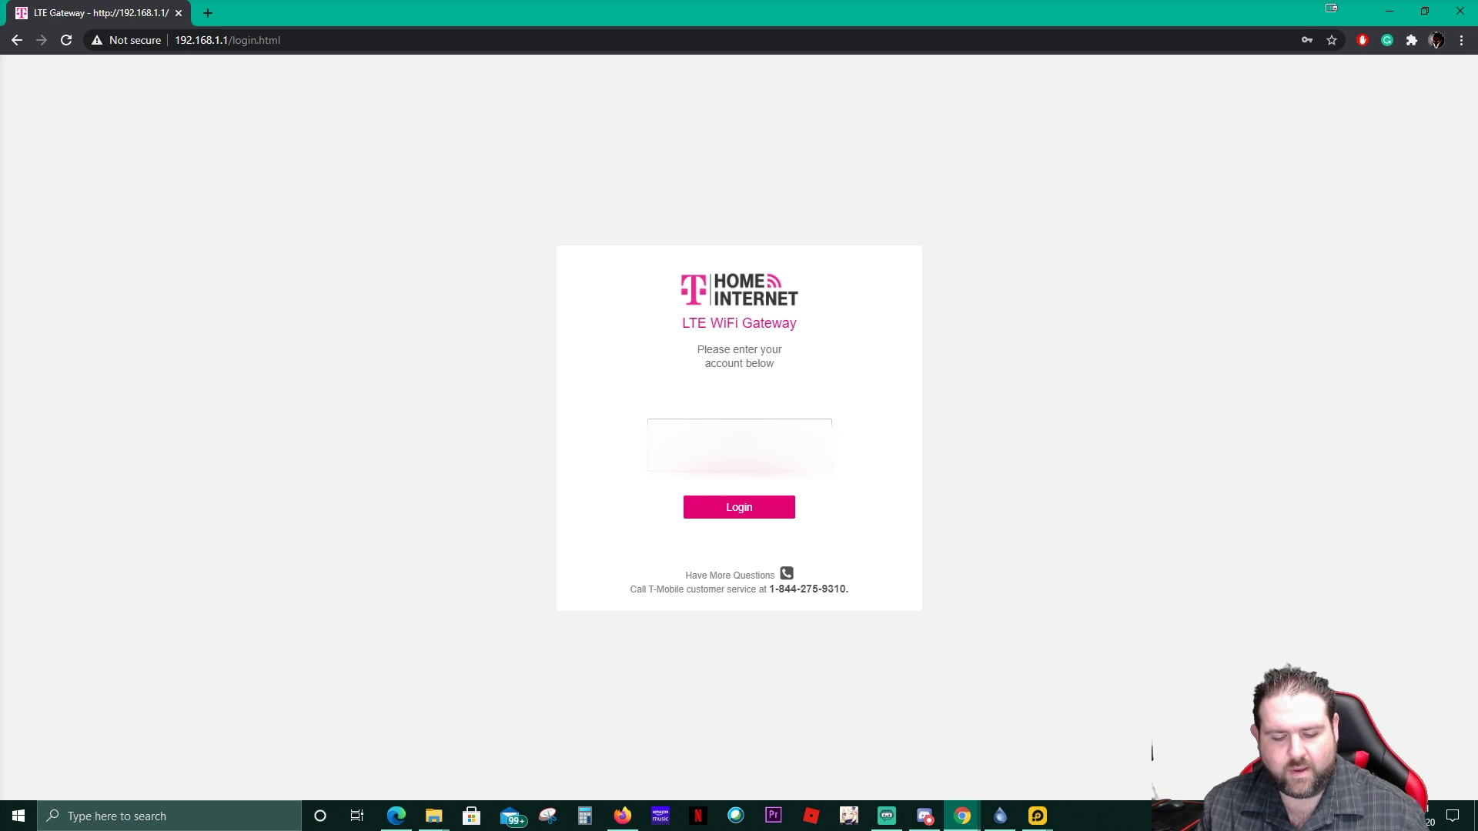
pyautogui.press('Return')
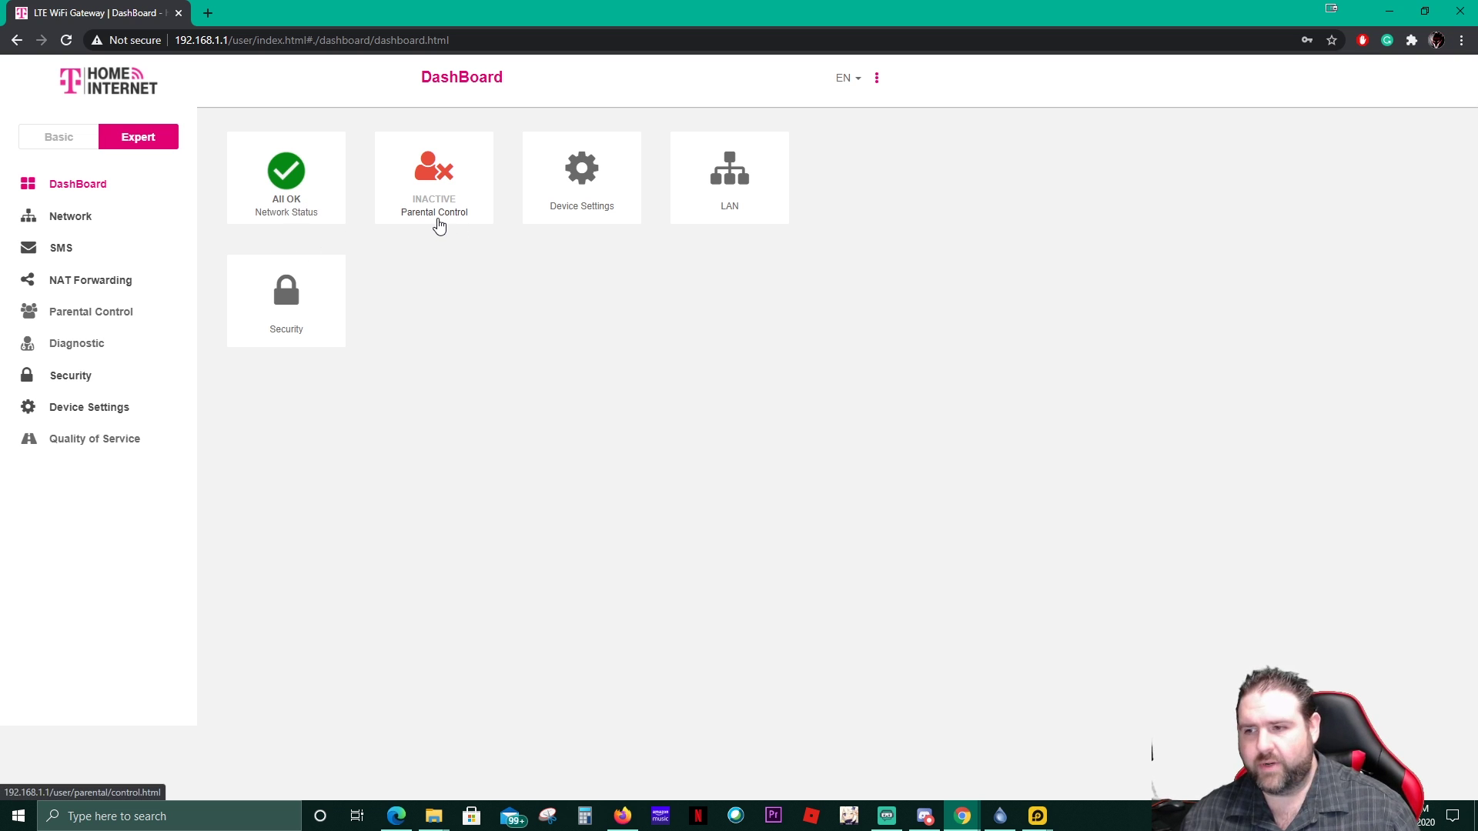
pyautogui.click(586, 184)
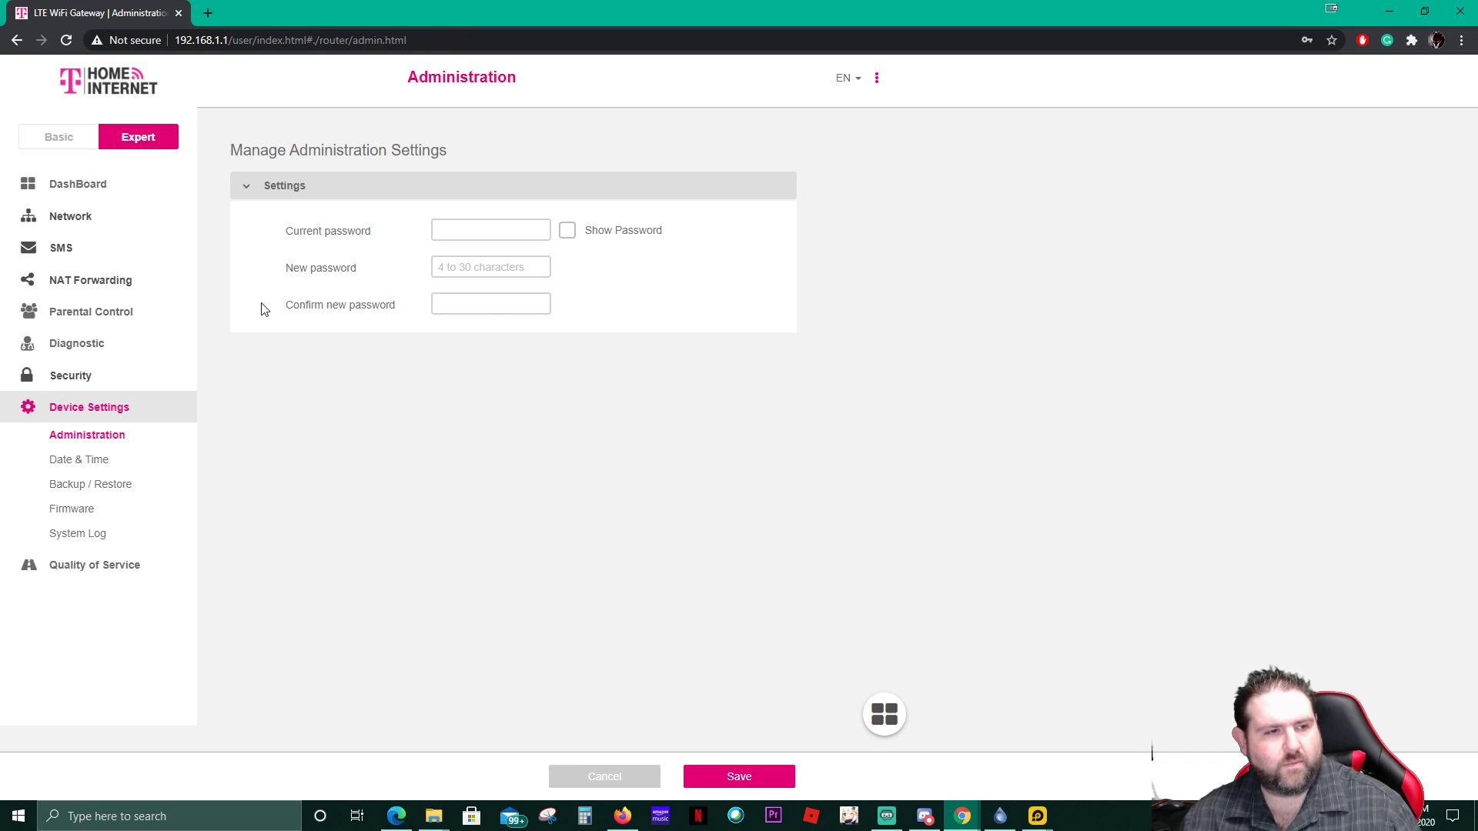
pyautogui.click(86, 458)
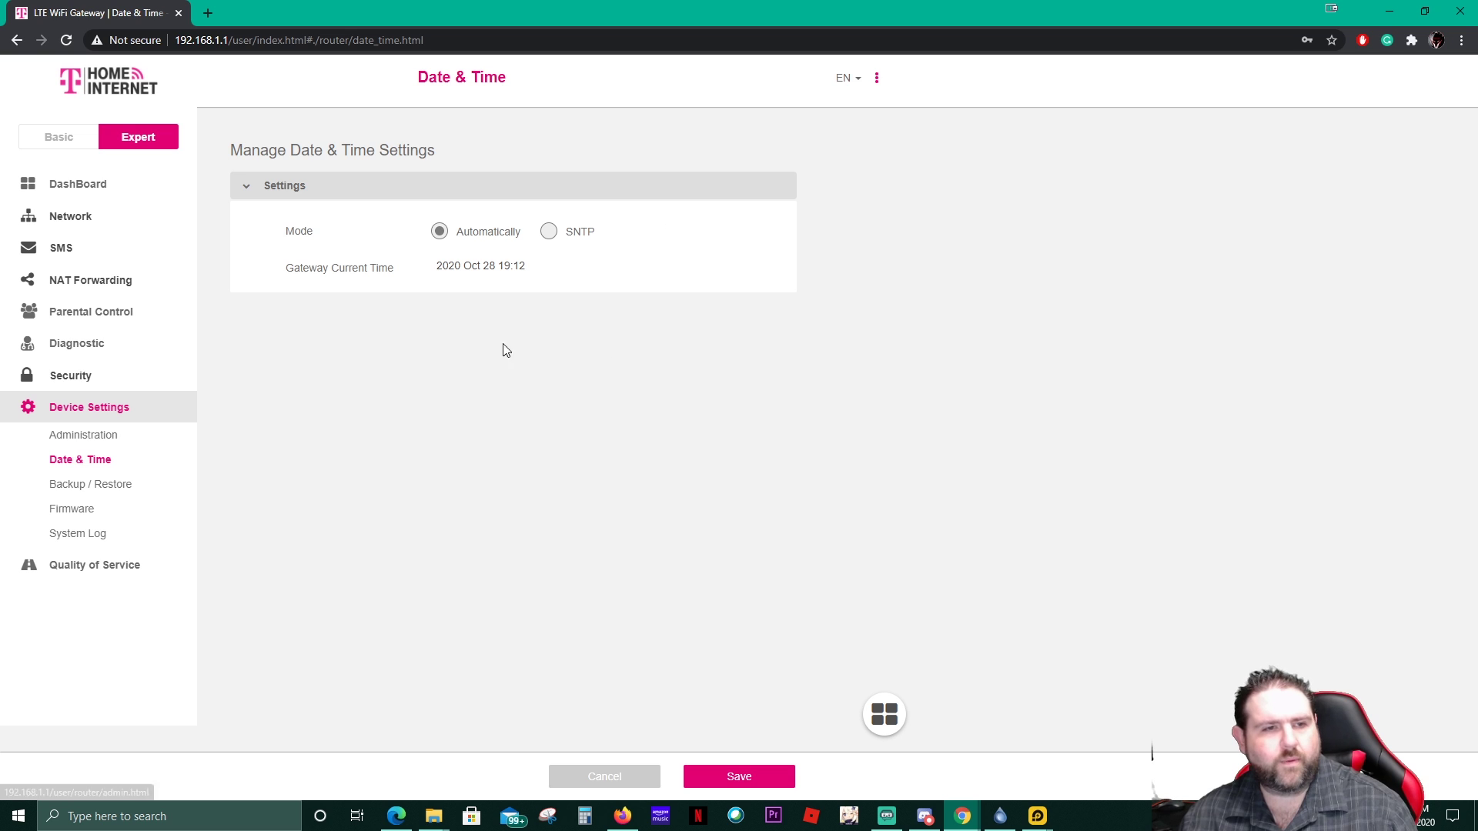
pyautogui.click(93, 489)
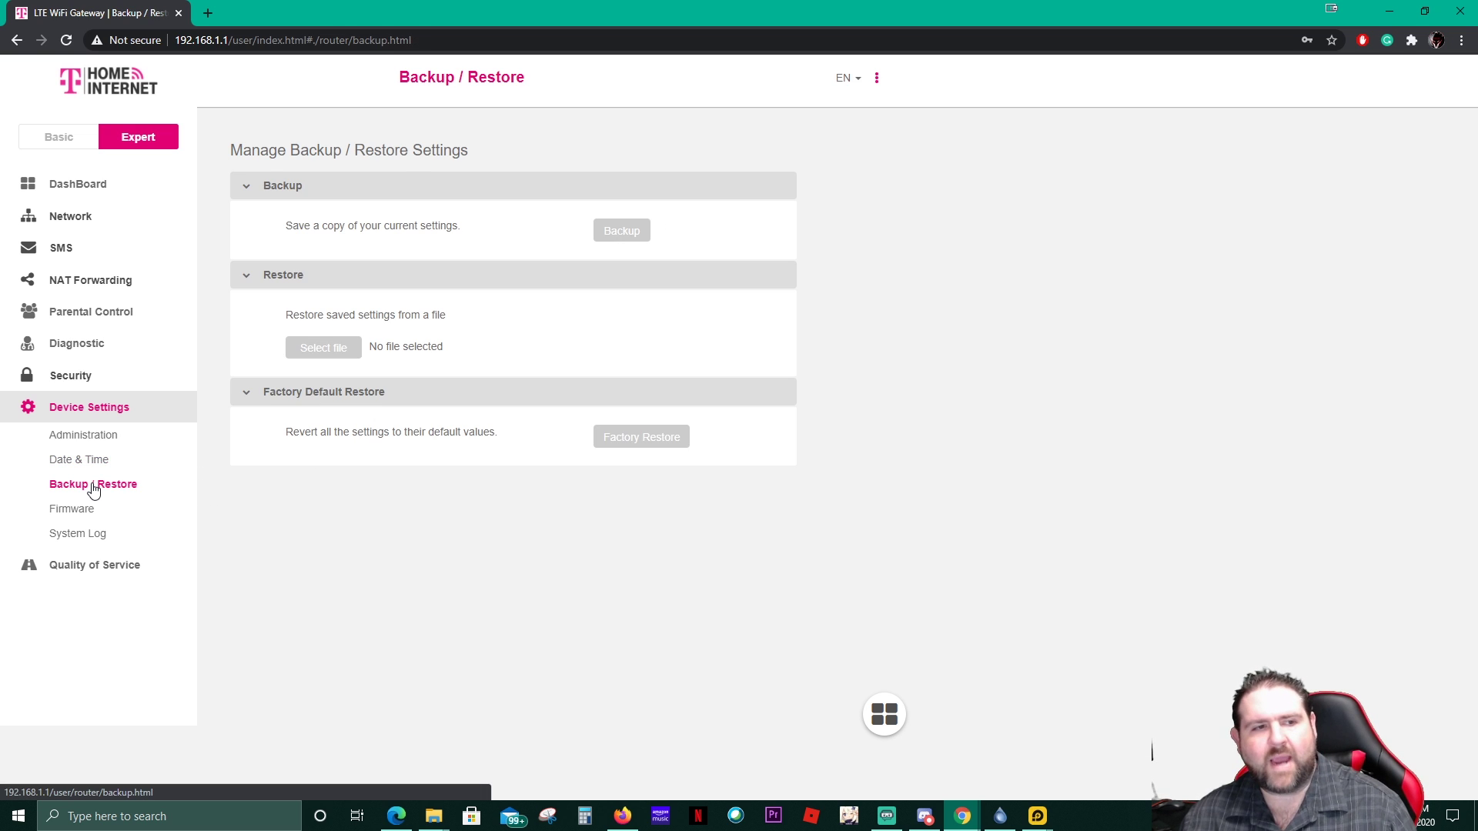
pyautogui.click(78, 532)
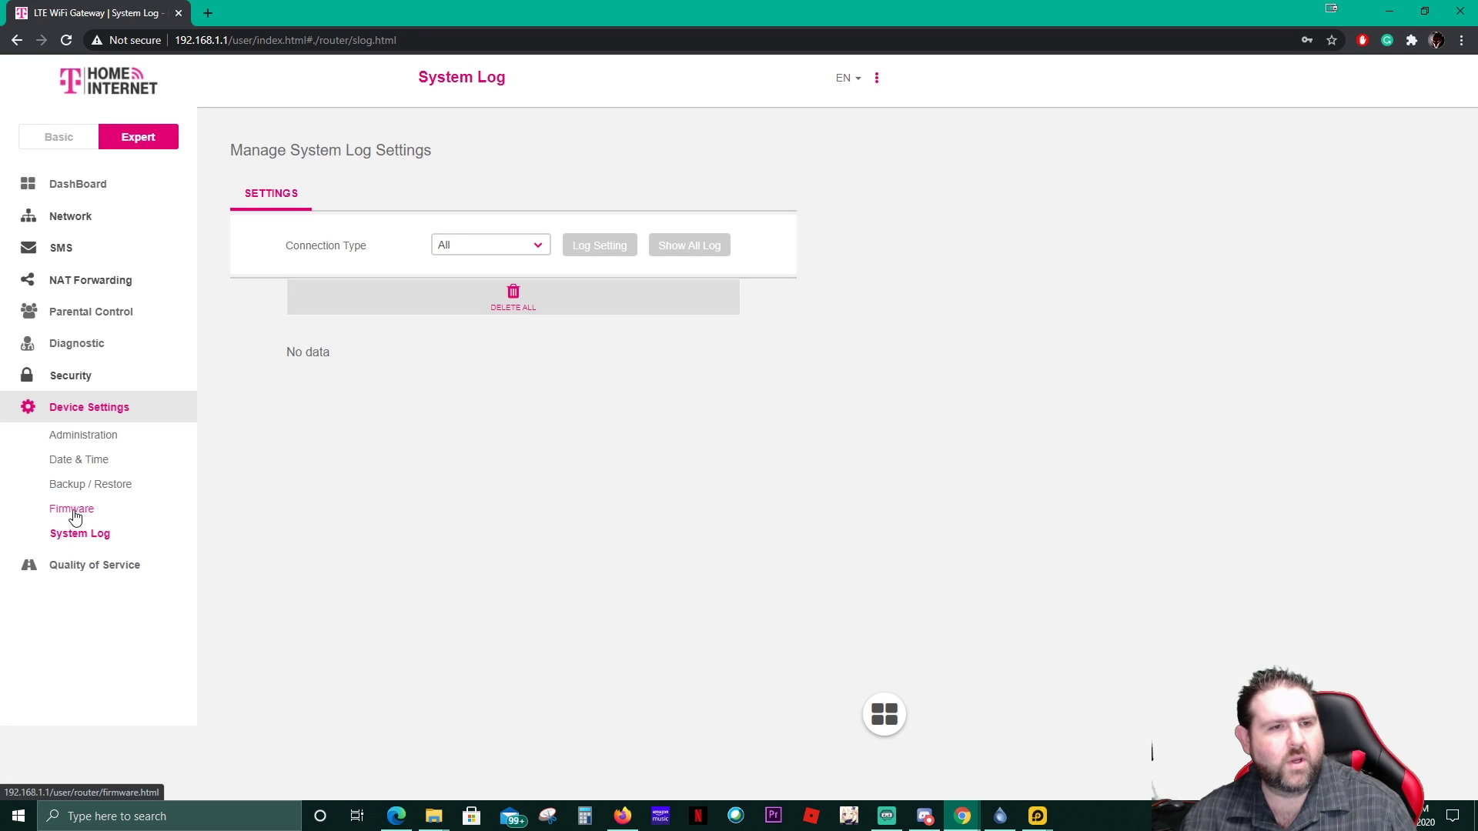
pyautogui.click(73, 511)
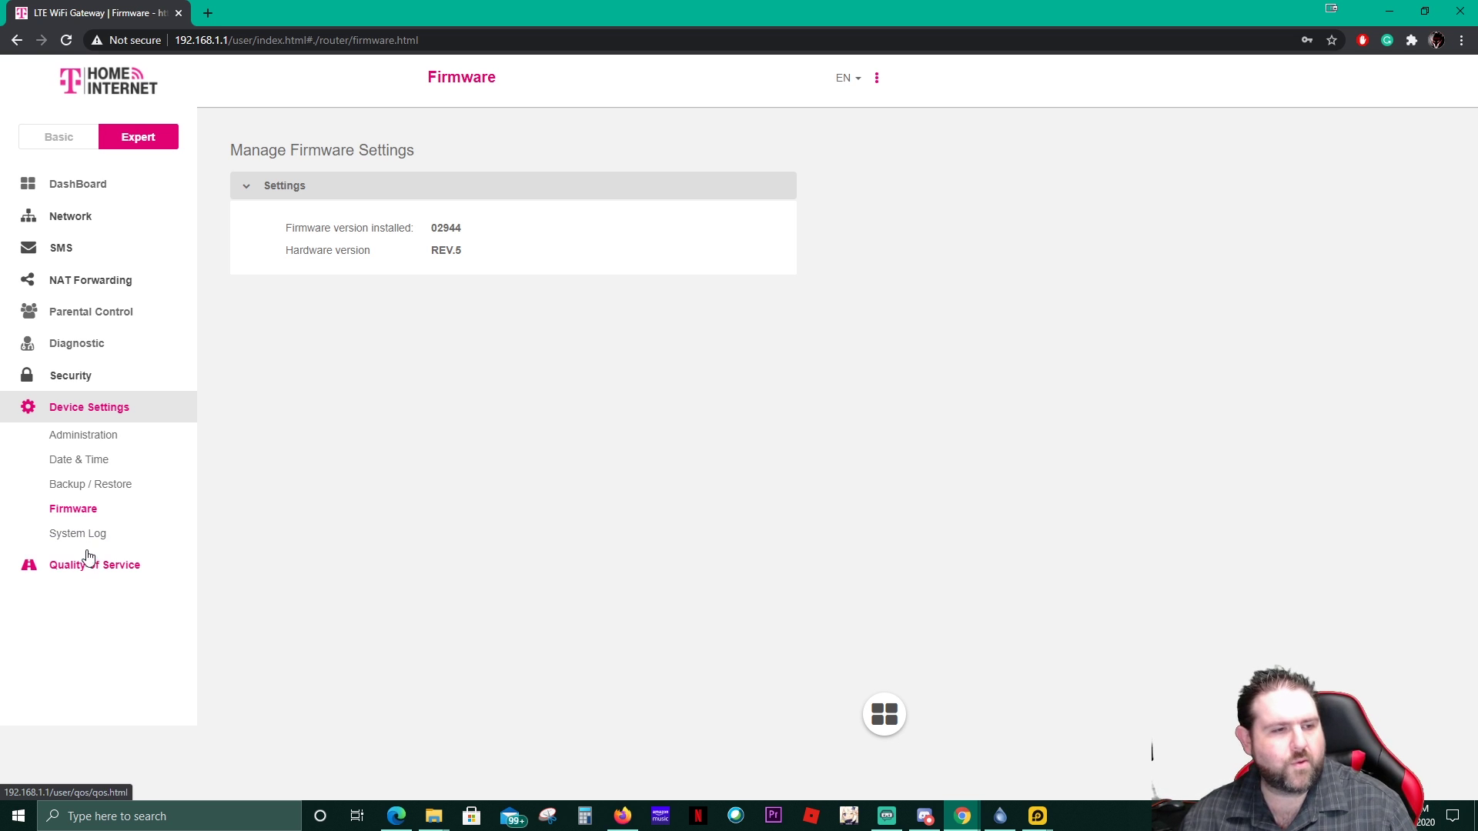
pyautogui.click(82, 541)
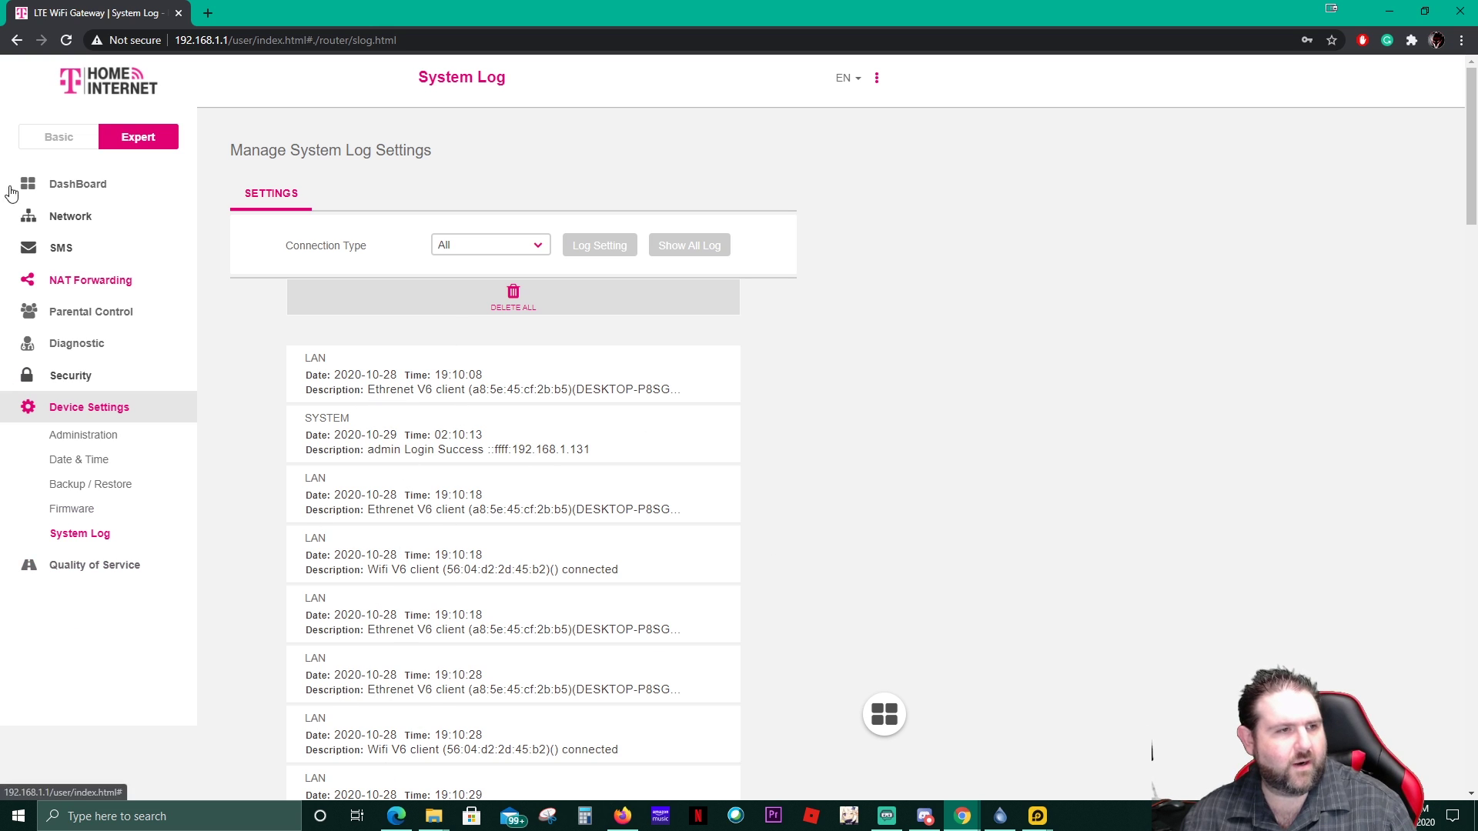
pyautogui.click(87, 192)
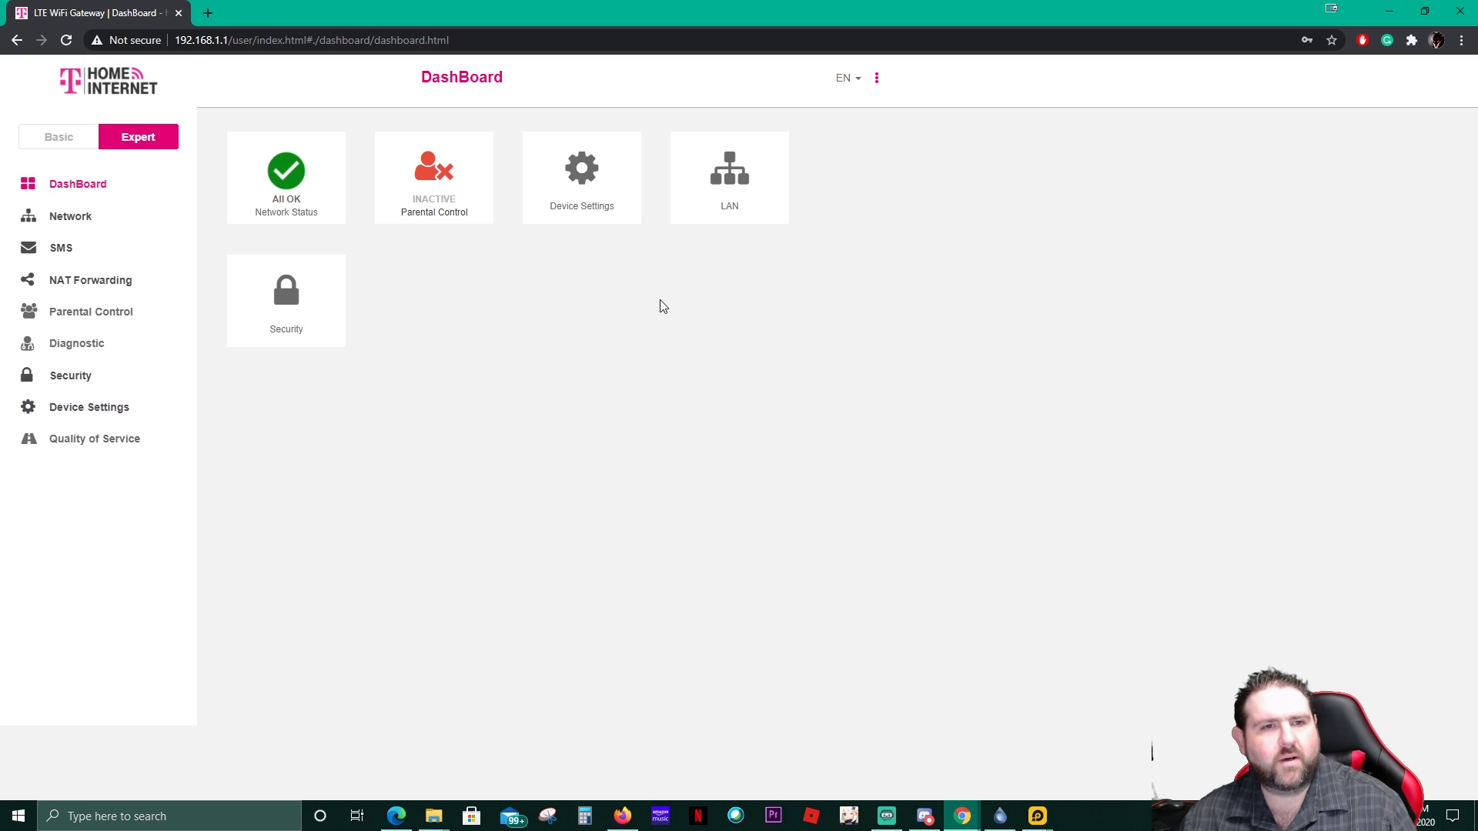
# Visit the LAN settings and Network Map, then bring up the LTE connection page.
pyautogui.click(746, 168)
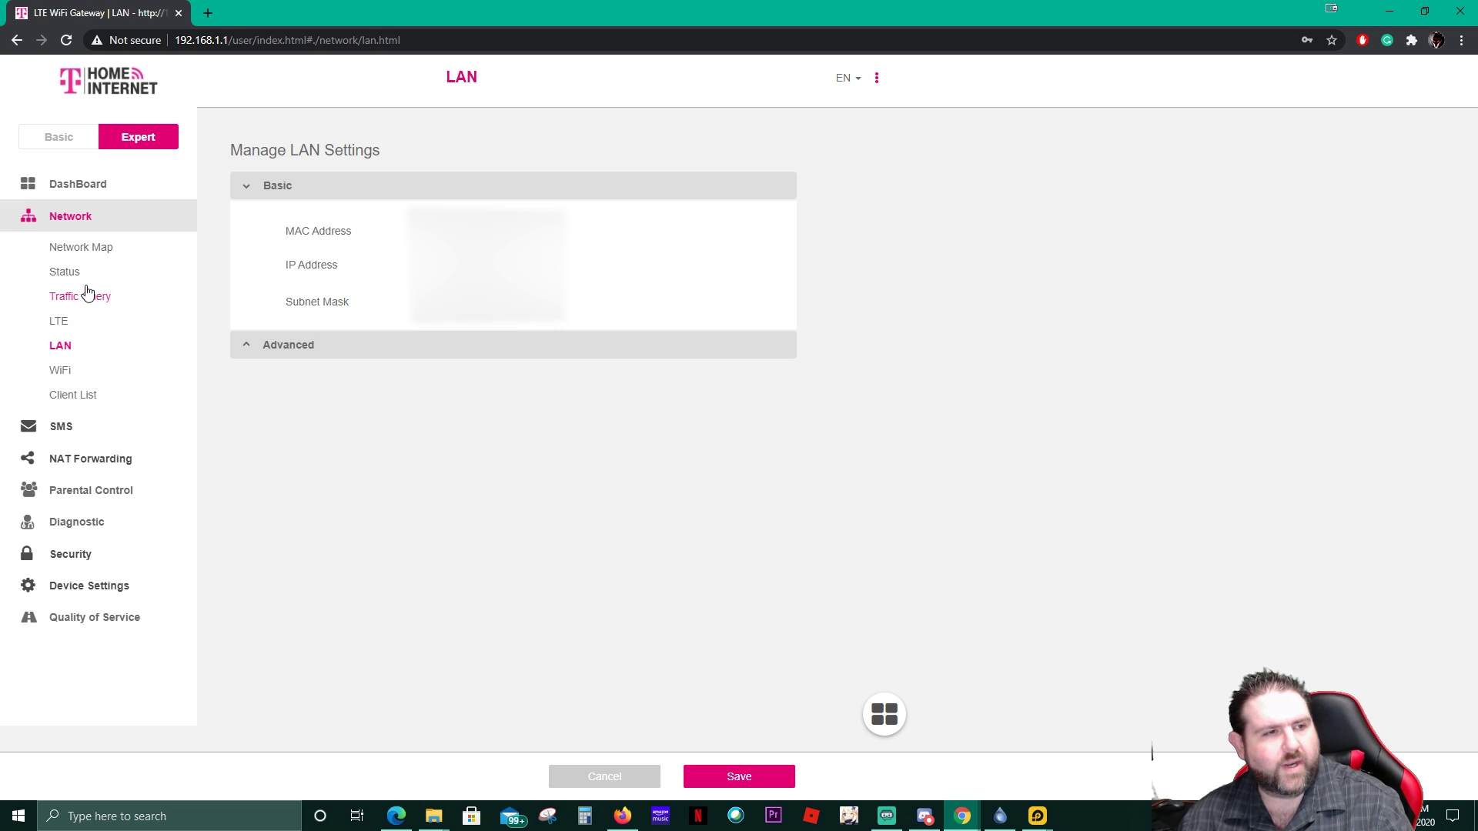
pyautogui.click(83, 250)
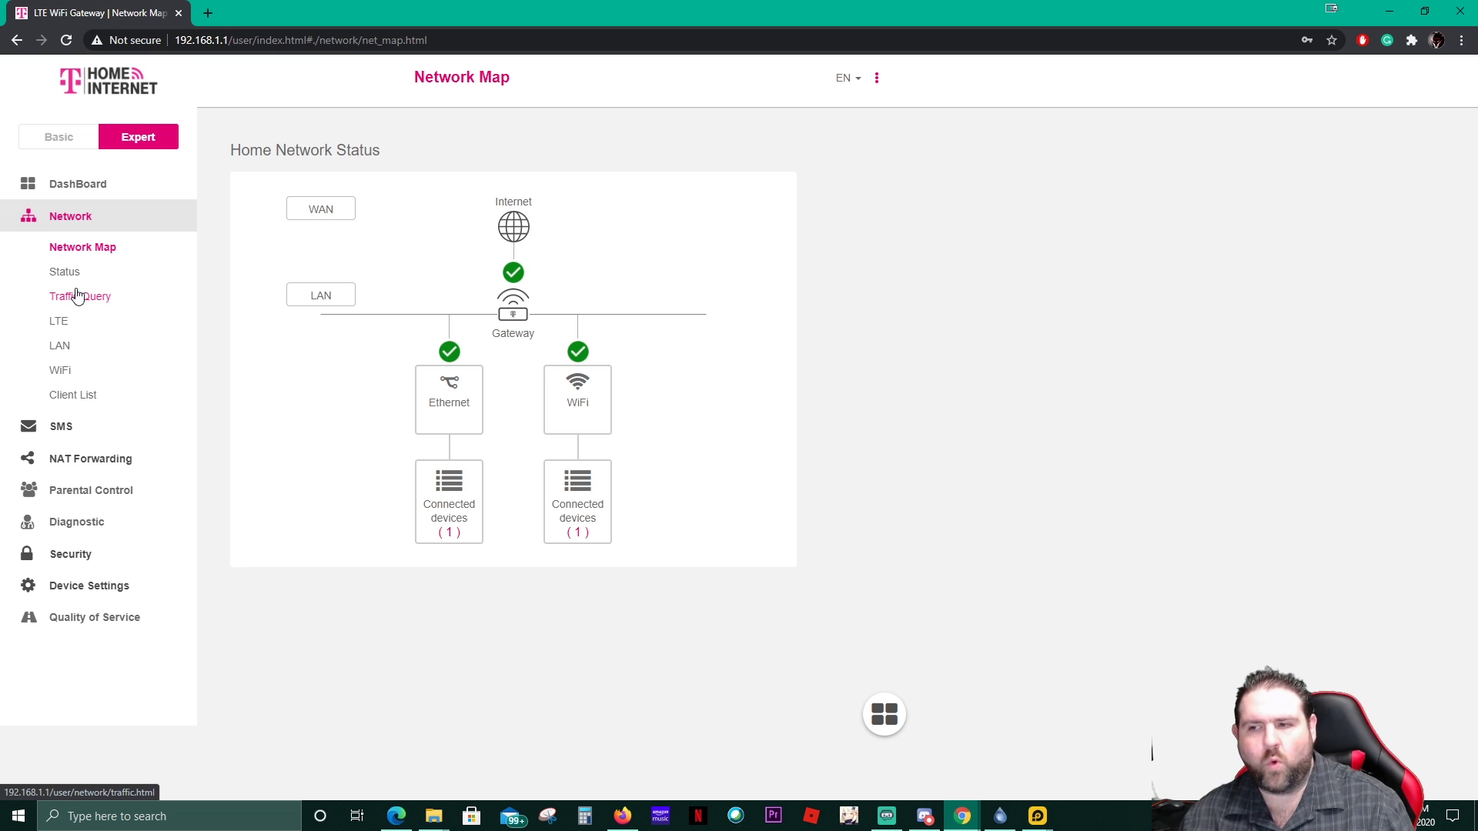
pyautogui.click(58, 319)
pyautogui.click(64, 279)
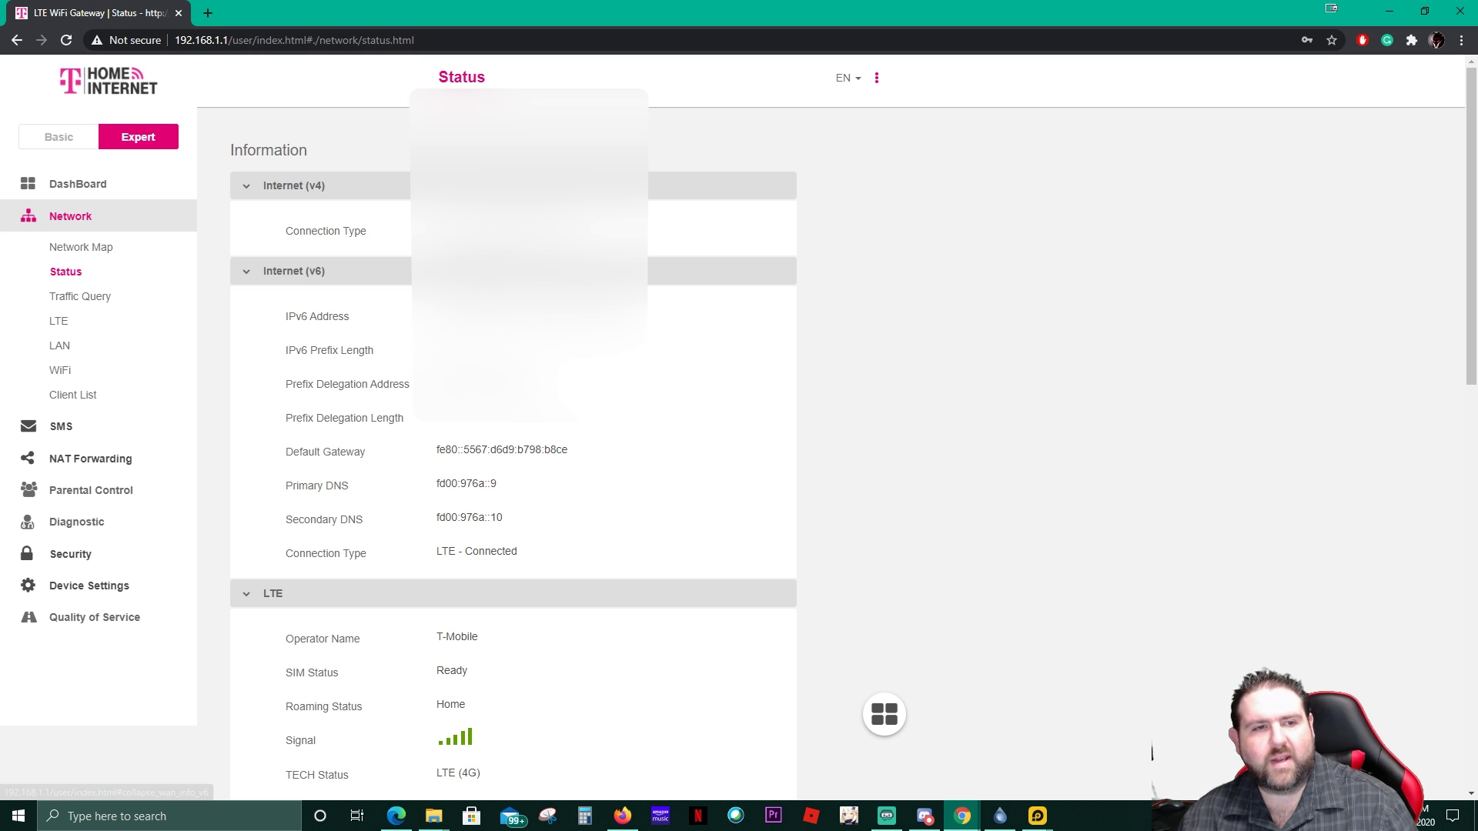
pyautogui.scroll(-2, 589, 547)
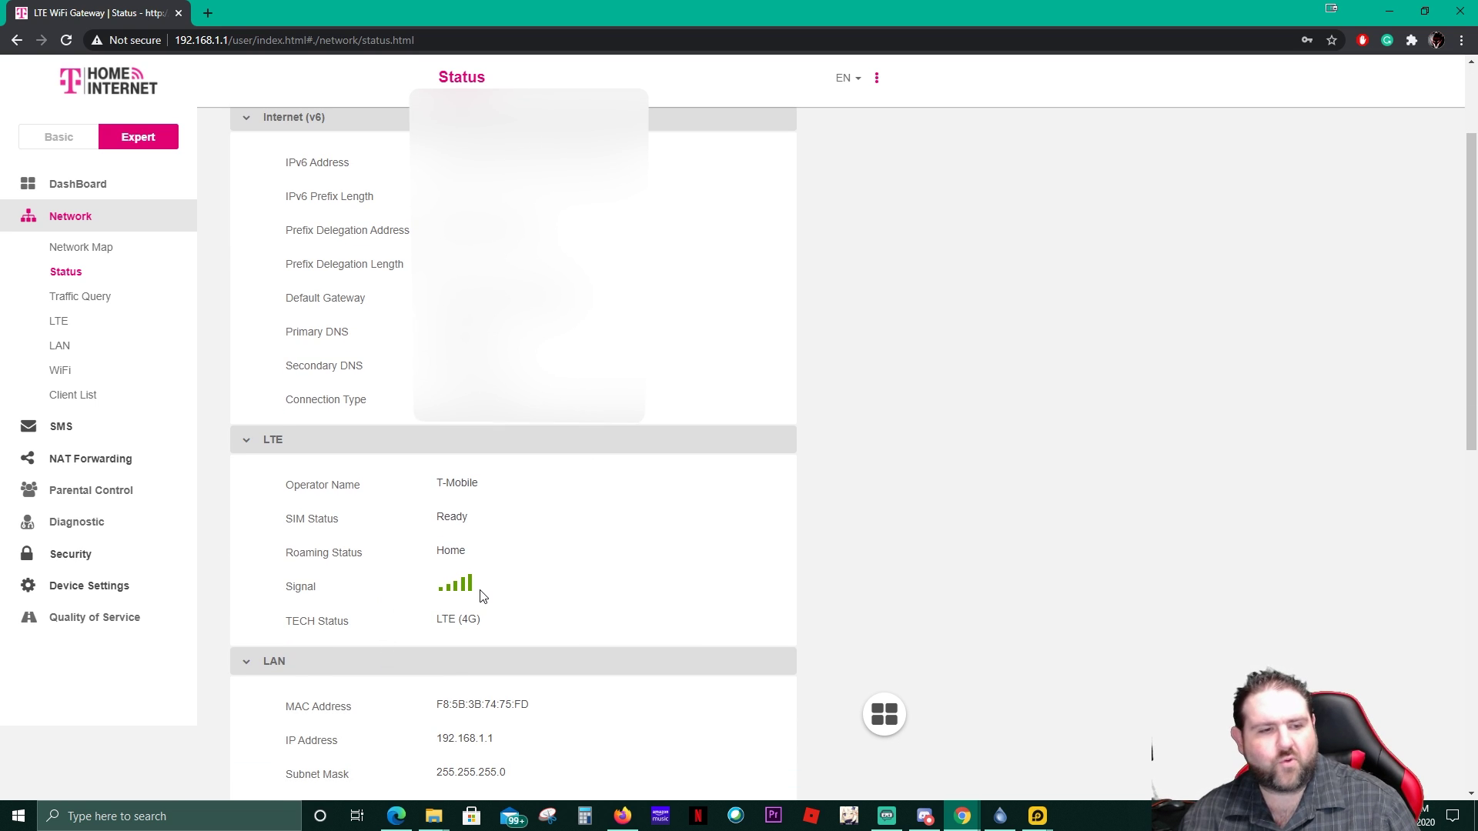
pyautogui.scroll(-5, 481, 595)
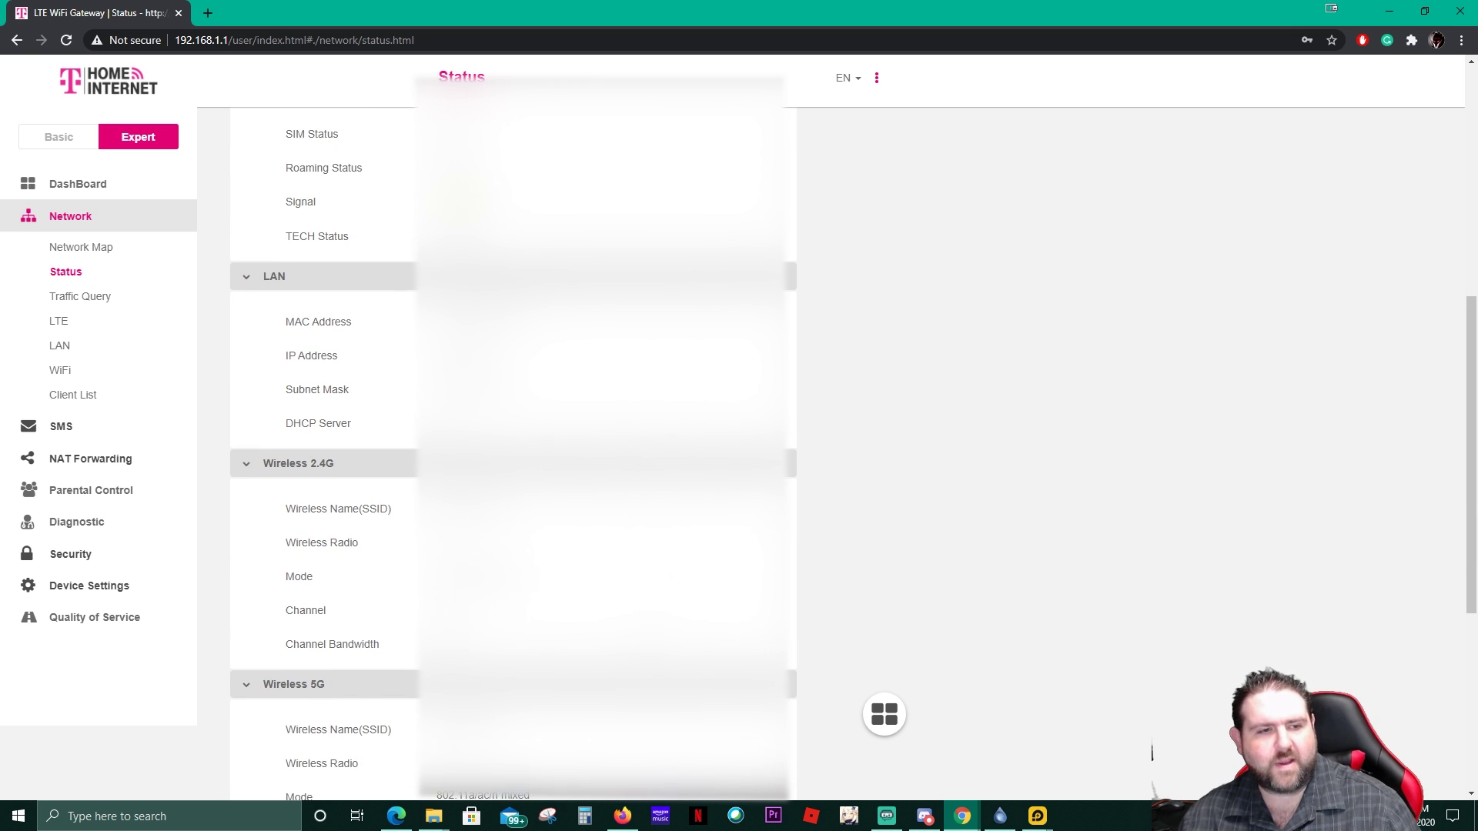
pyautogui.scroll(-2, 513, 454)
pyautogui.scroll(-2, 513, 454)
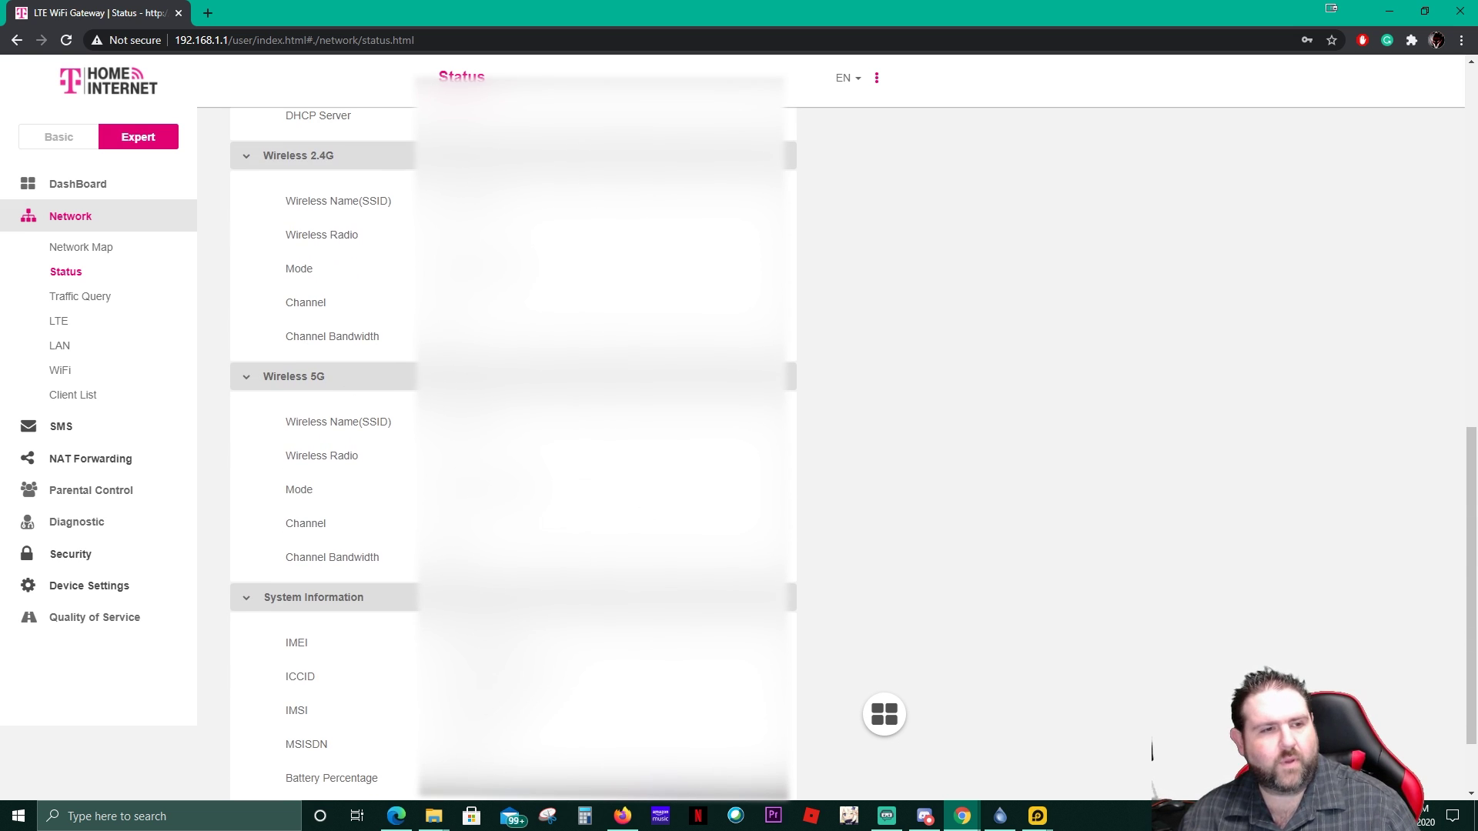
pyautogui.scroll(-2, 513, 455)
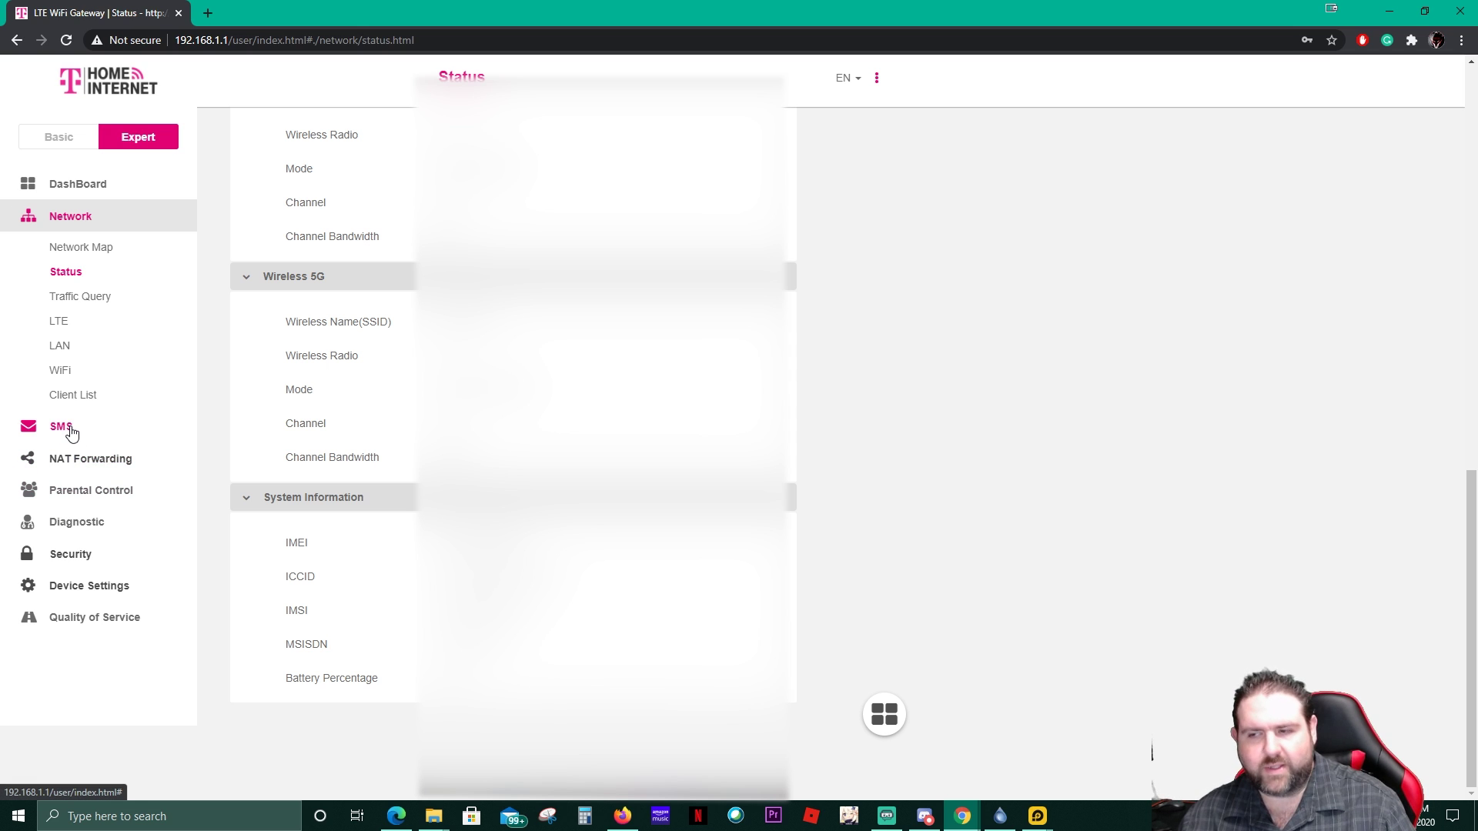
# Show Network > Traffic Query with monthly and current upload, download and total usage.
pyautogui.click(81, 300)
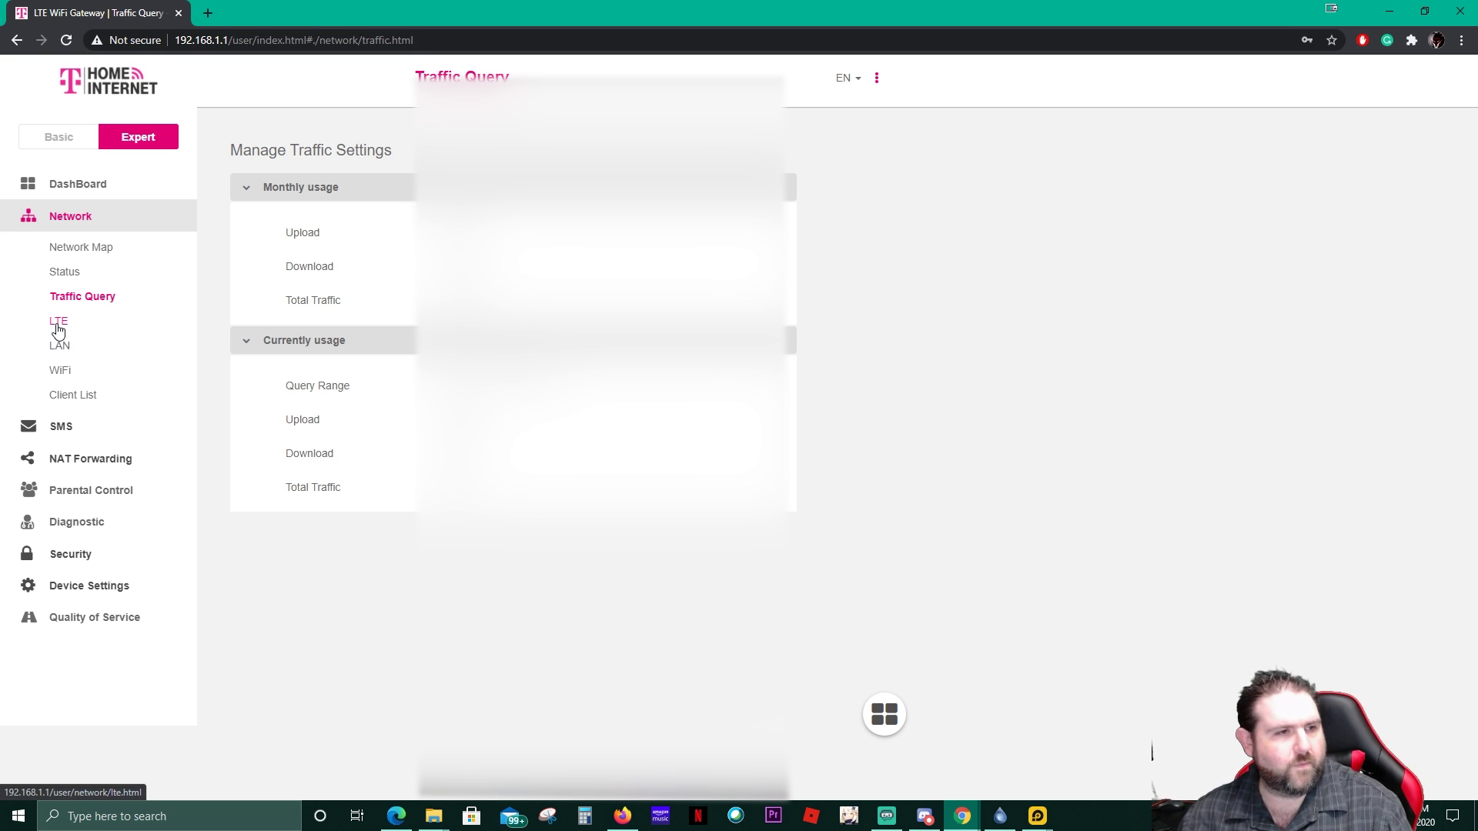
# Browse the LTE, LAN and WiFi settings pages in turn.
pyautogui.click(58, 327)
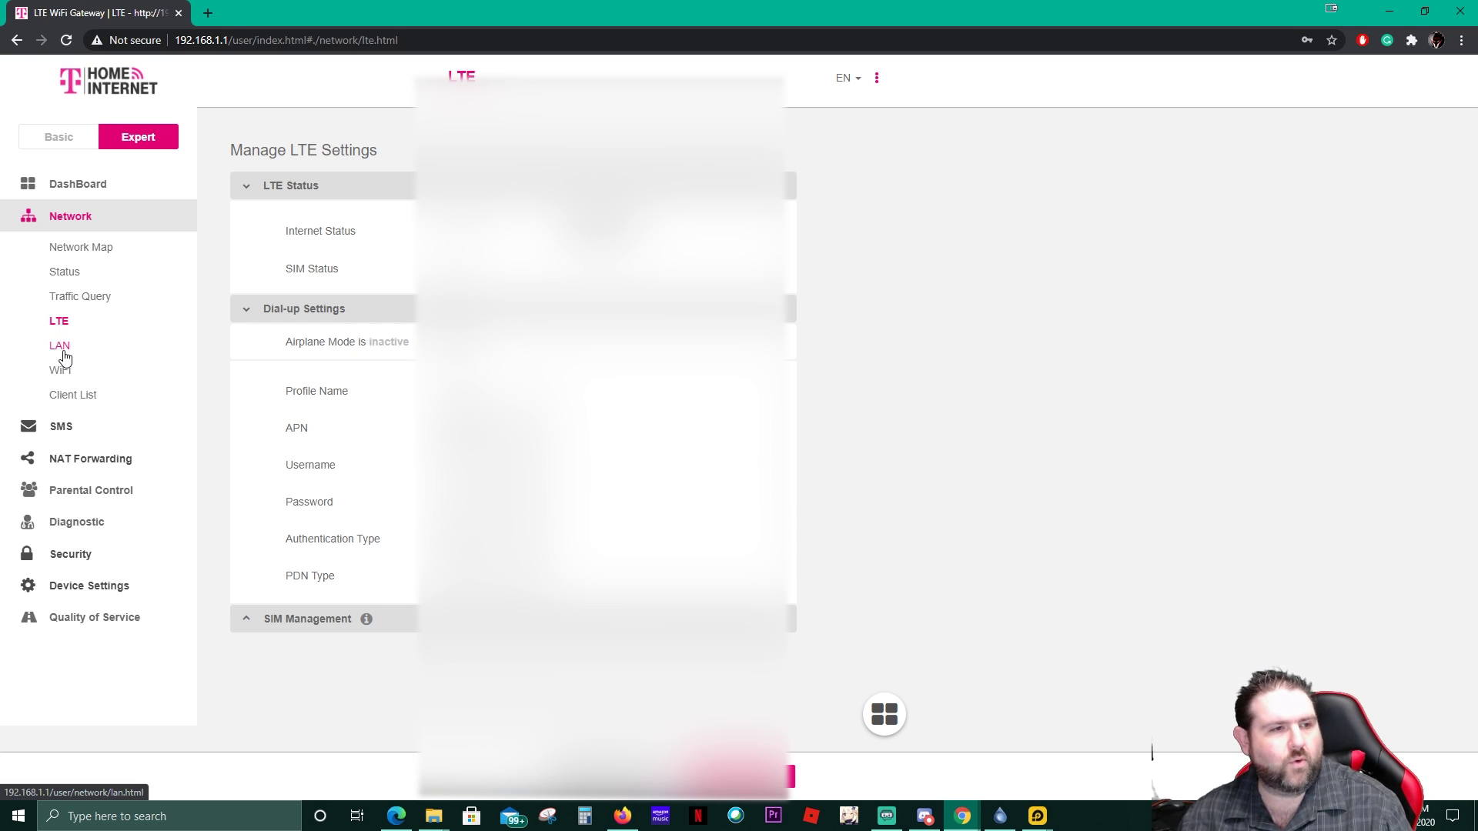
pyautogui.click(61, 350)
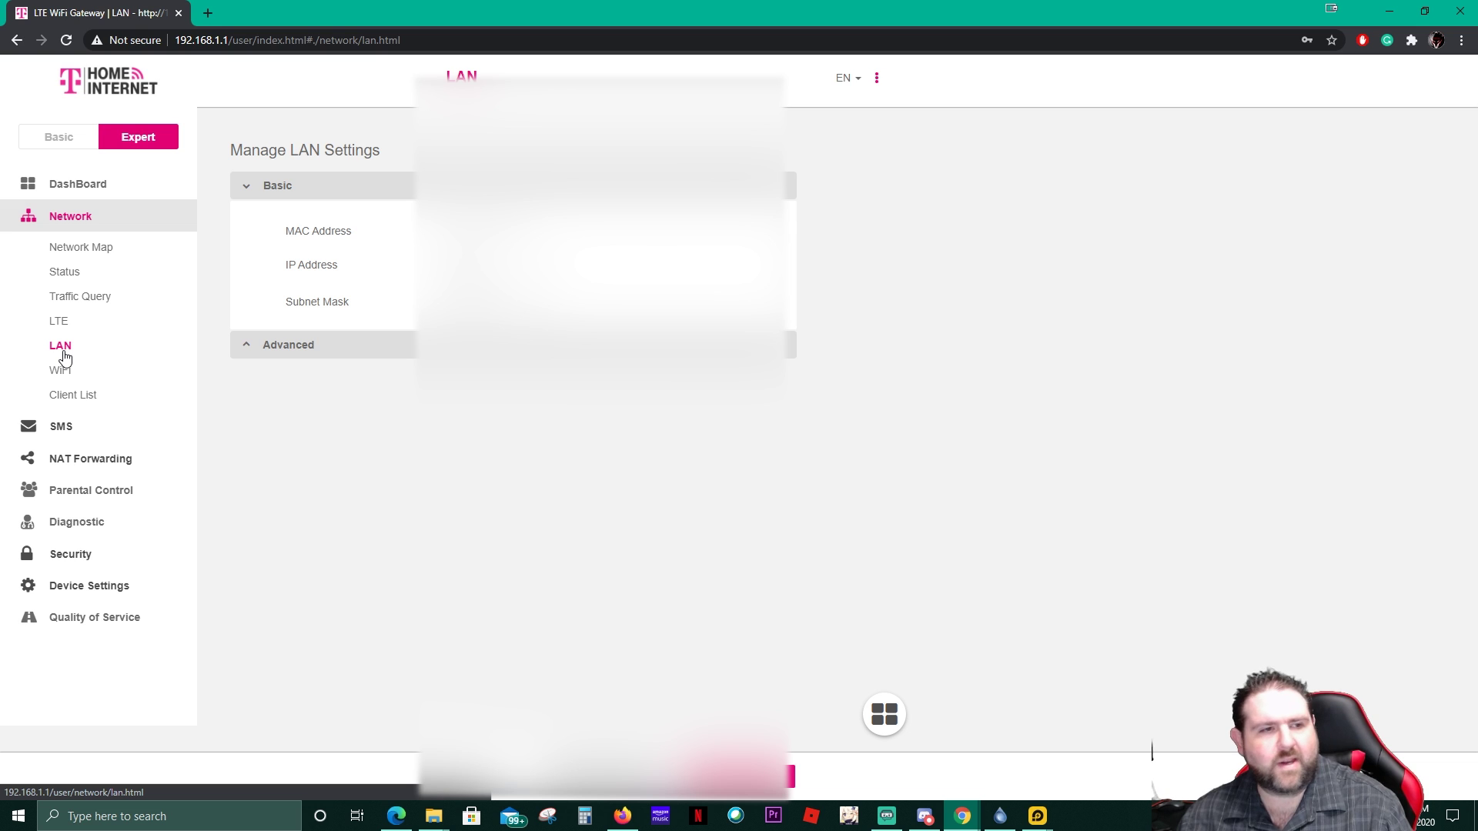
pyautogui.click(61, 374)
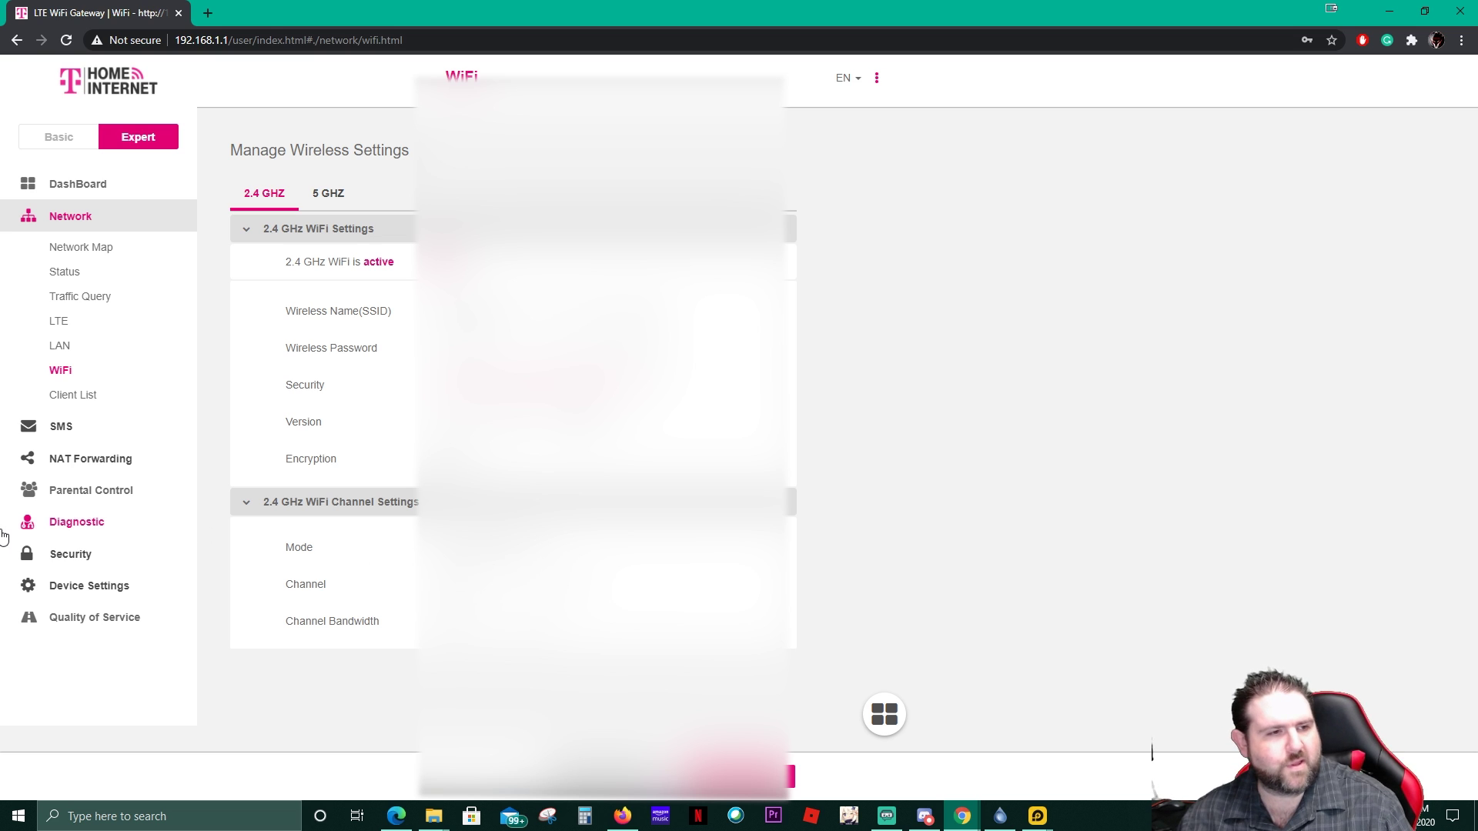
# Check the wireless devices in the Client List, then go to the SMS New Message page.
pyautogui.click(67, 399)
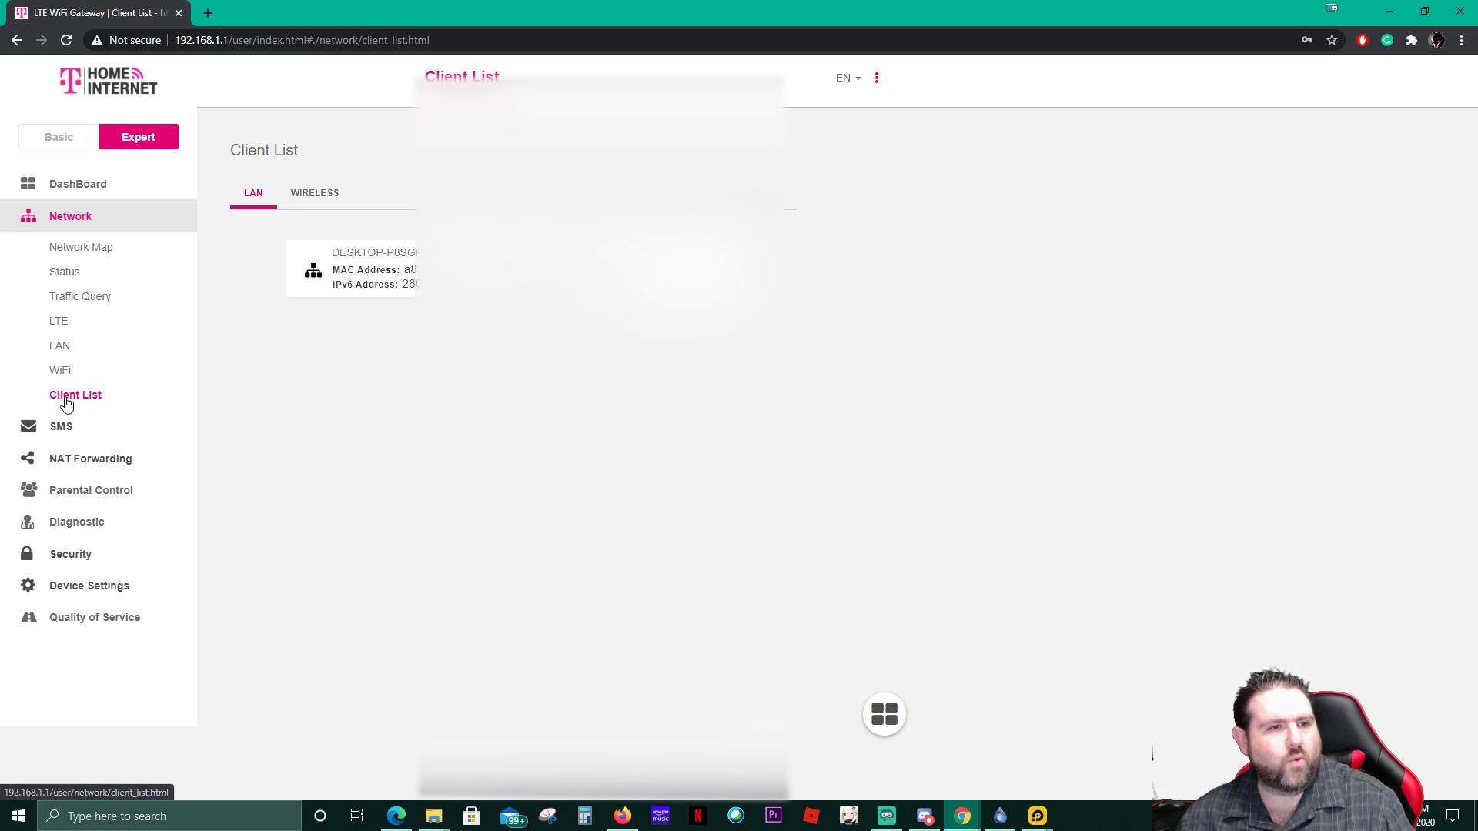
pyautogui.click(316, 197)
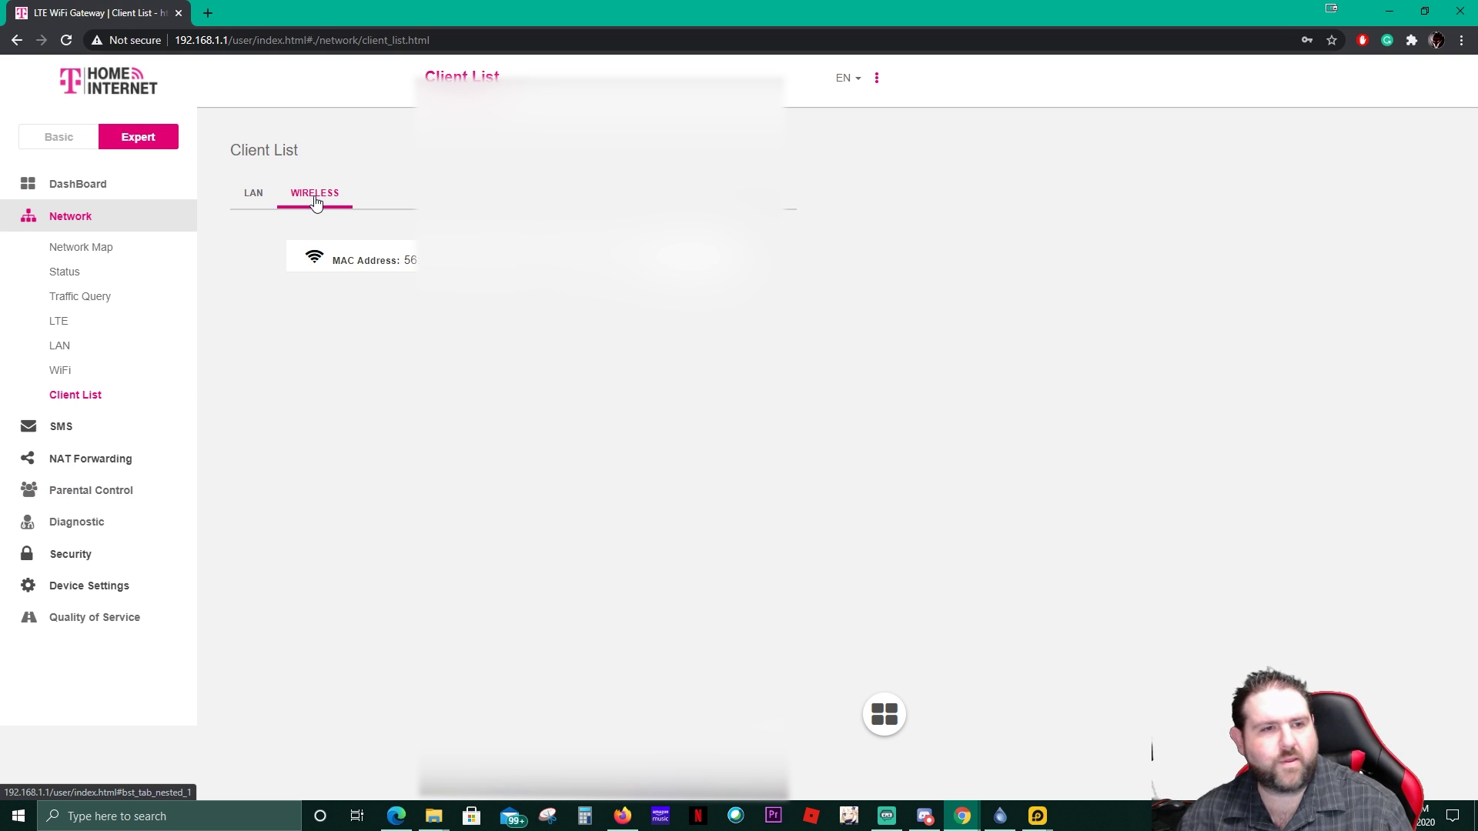
pyautogui.click(83, 427)
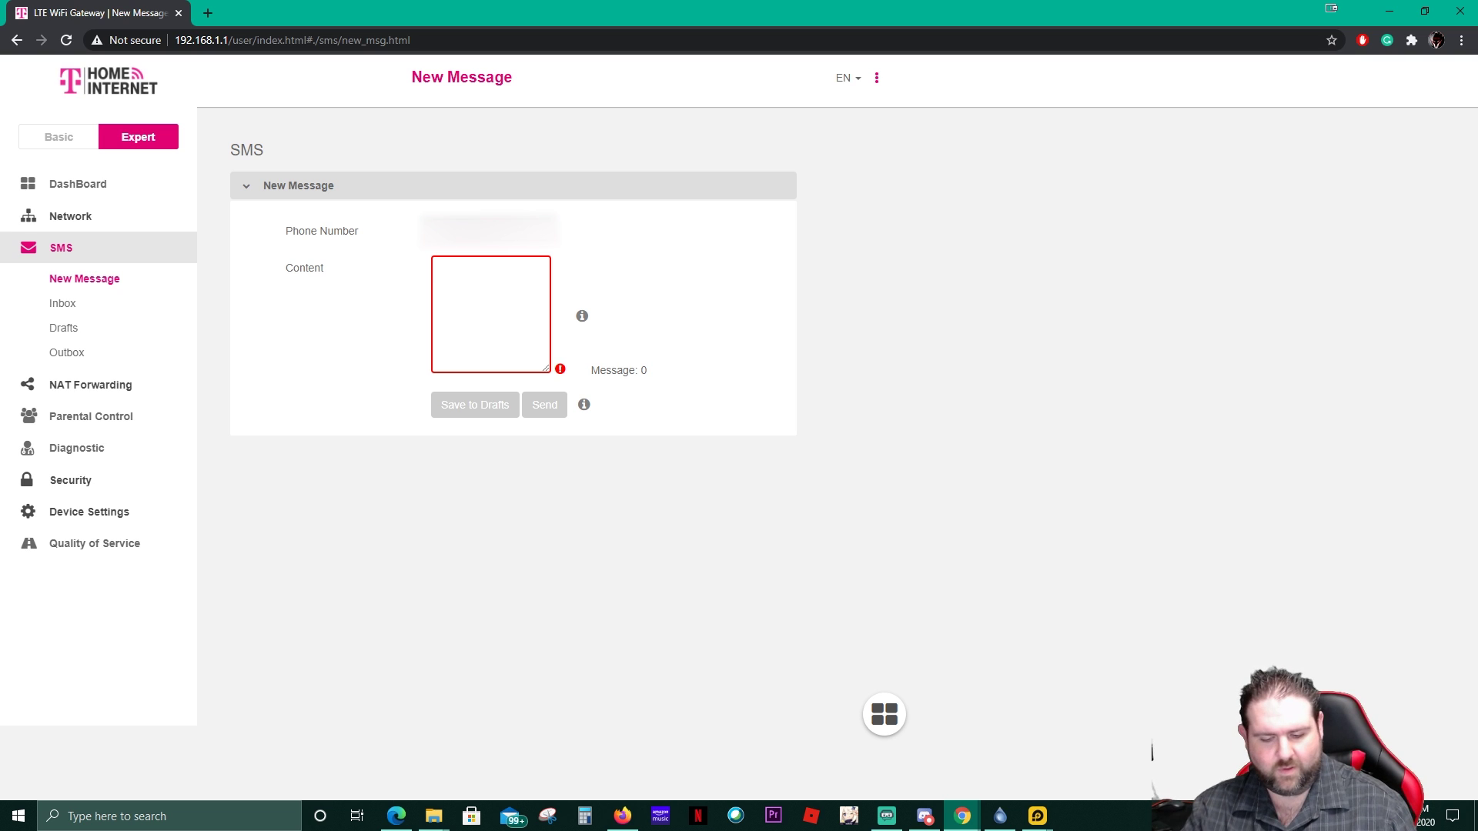
# Send an SMS with the content 'hello'.
pyautogui.write('hello')
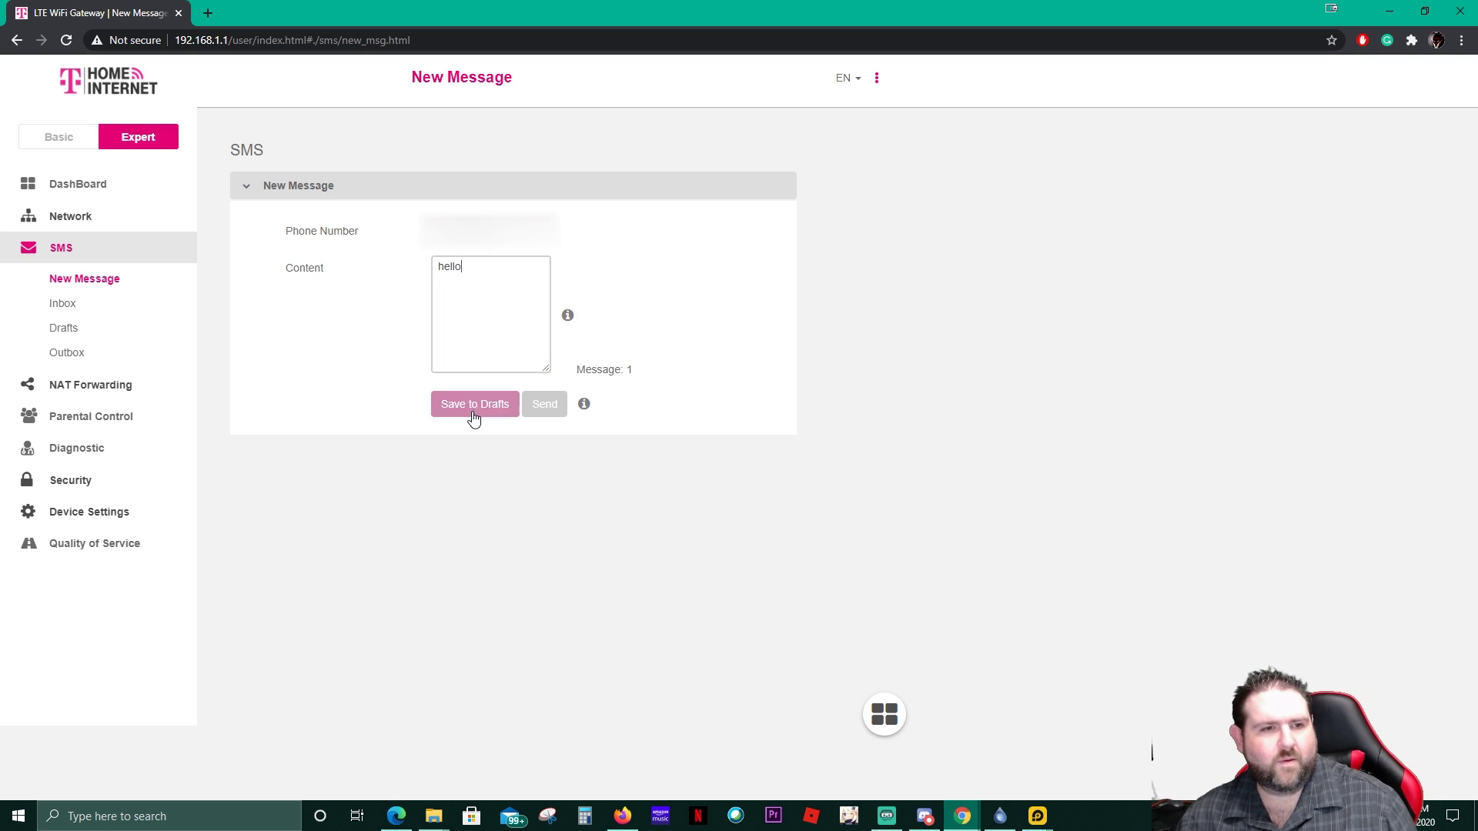
pyautogui.click(544, 404)
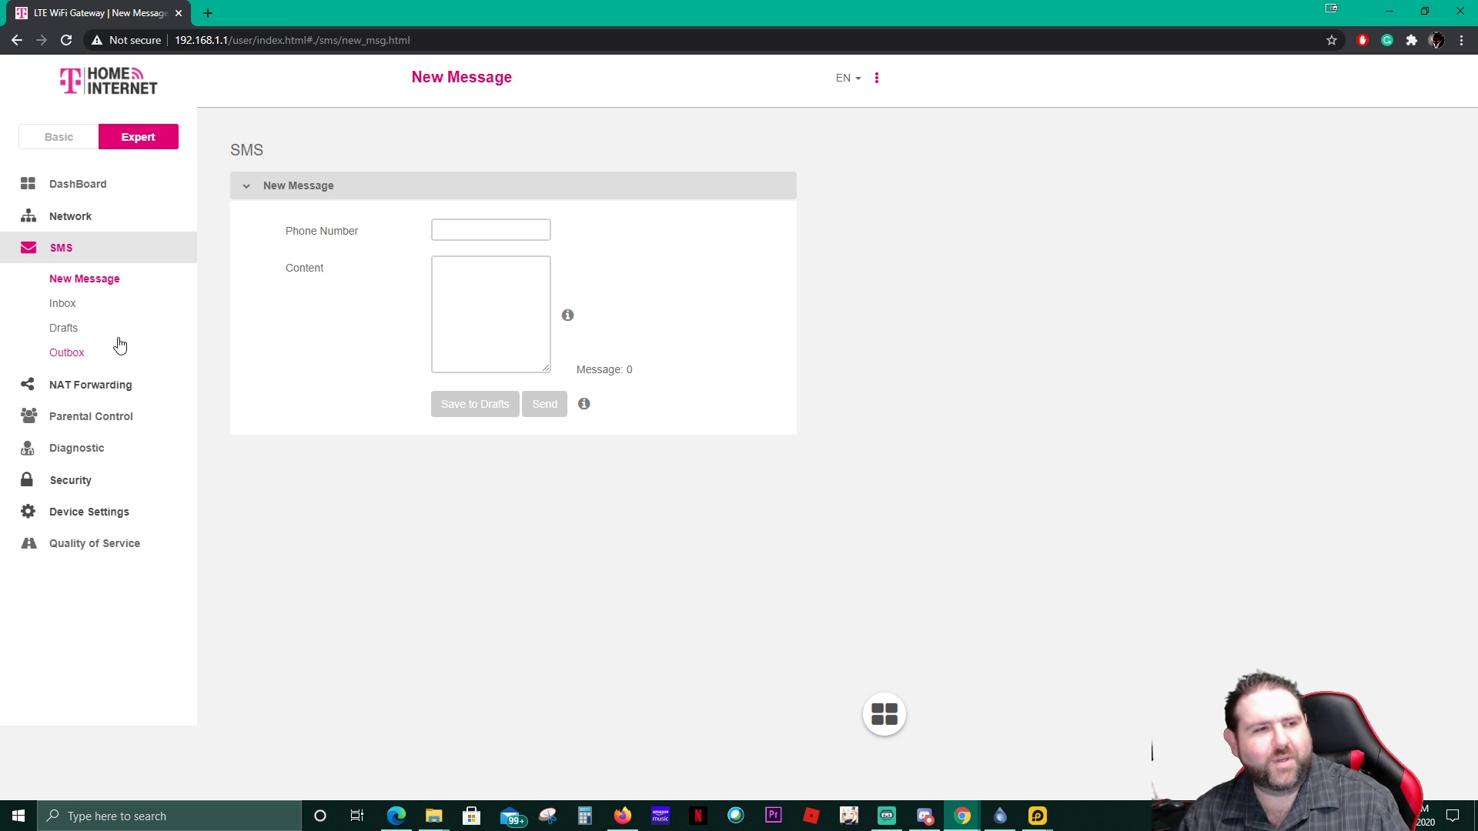
# Check the SMS Inbox and read the newly received 'Hello' message.
pyautogui.click(62, 306)
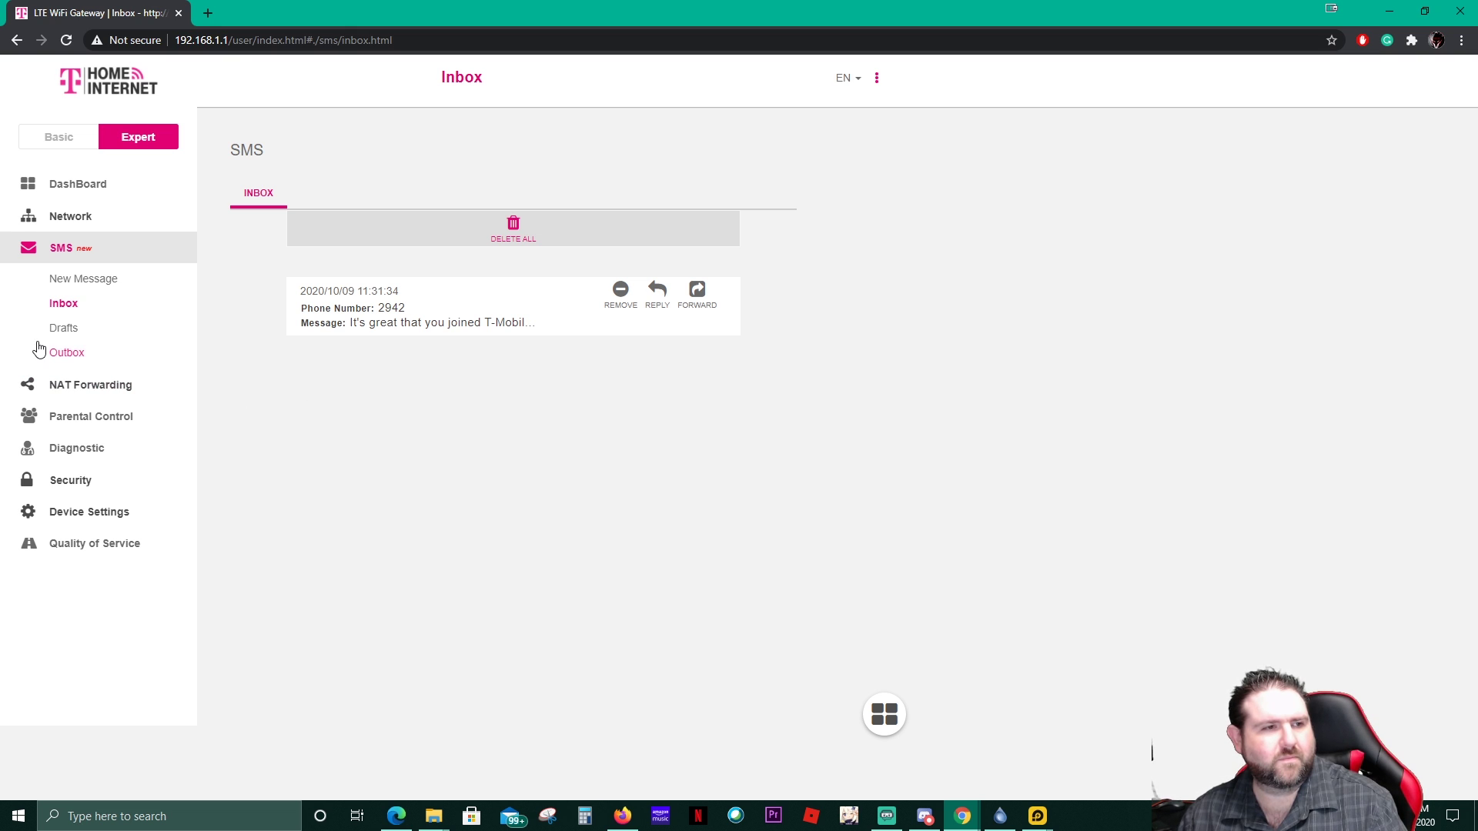
pyautogui.click(69, 281)
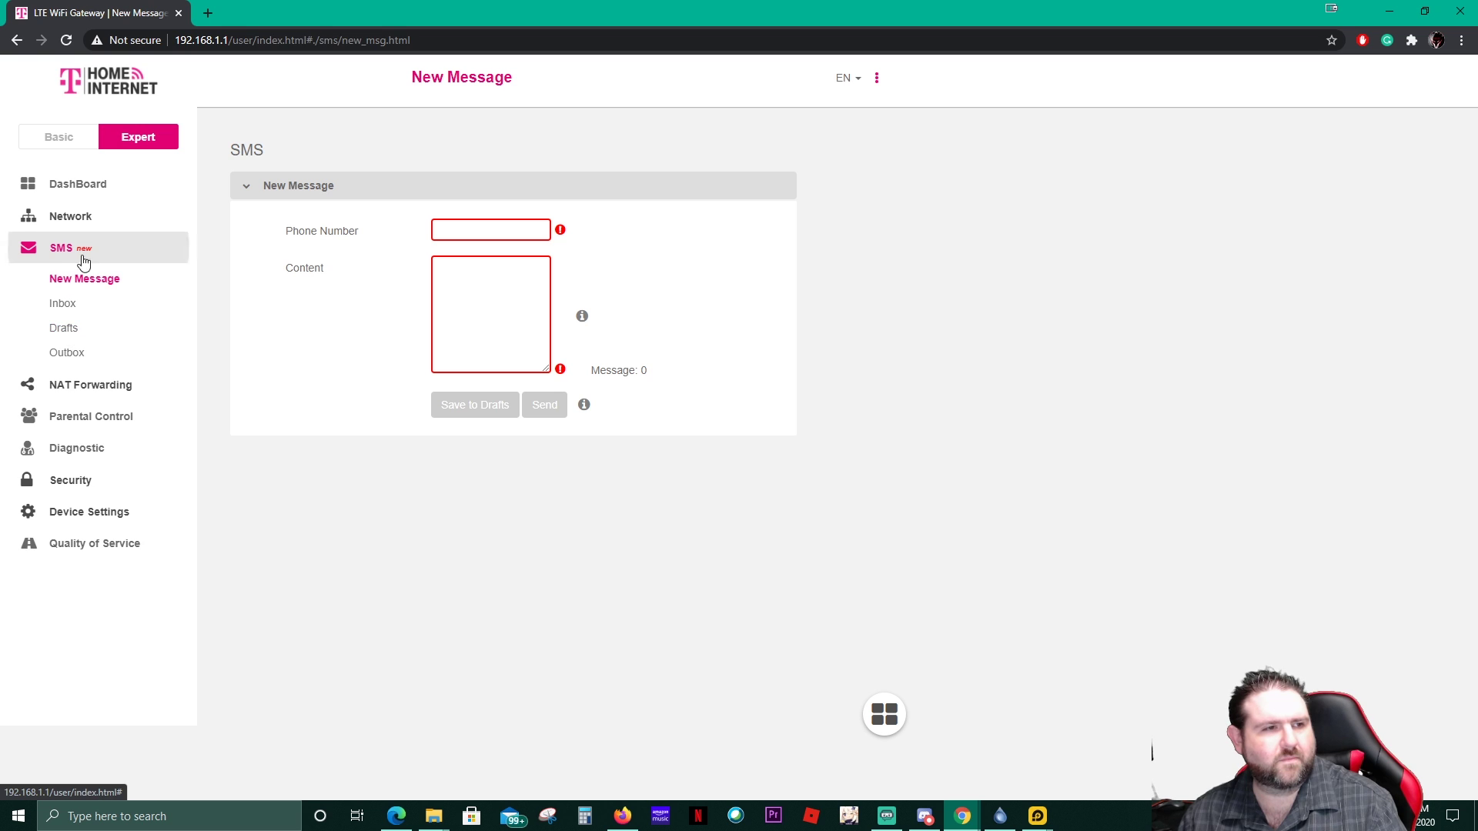
pyautogui.click(66, 306)
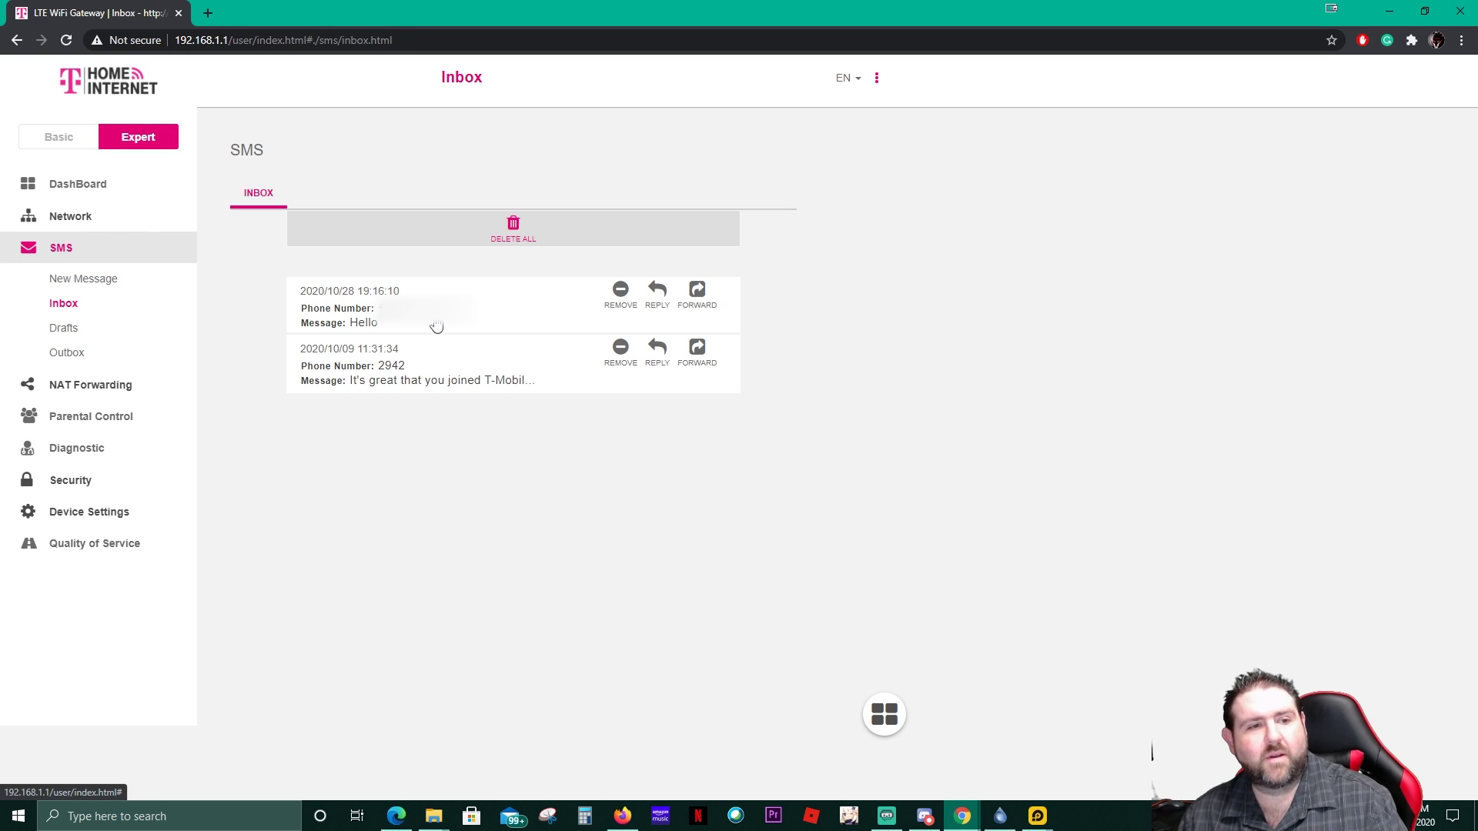
pyautogui.click(331, 320)
pyautogui.click(329, 504)
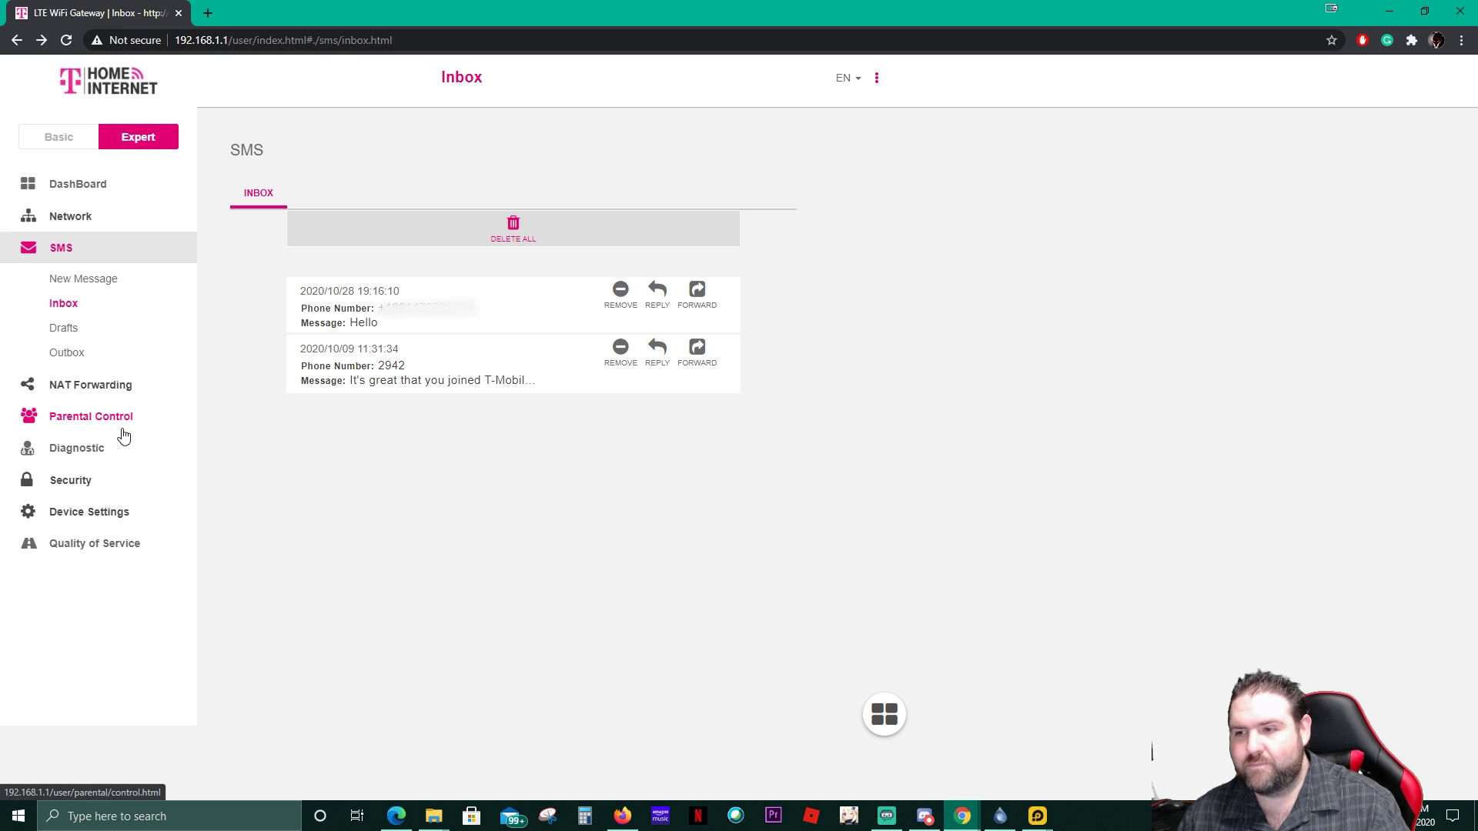
# Turn DMZ off, then review the UPnP, ALG and empty Virtual Servers pages.
pyautogui.click(92, 387)
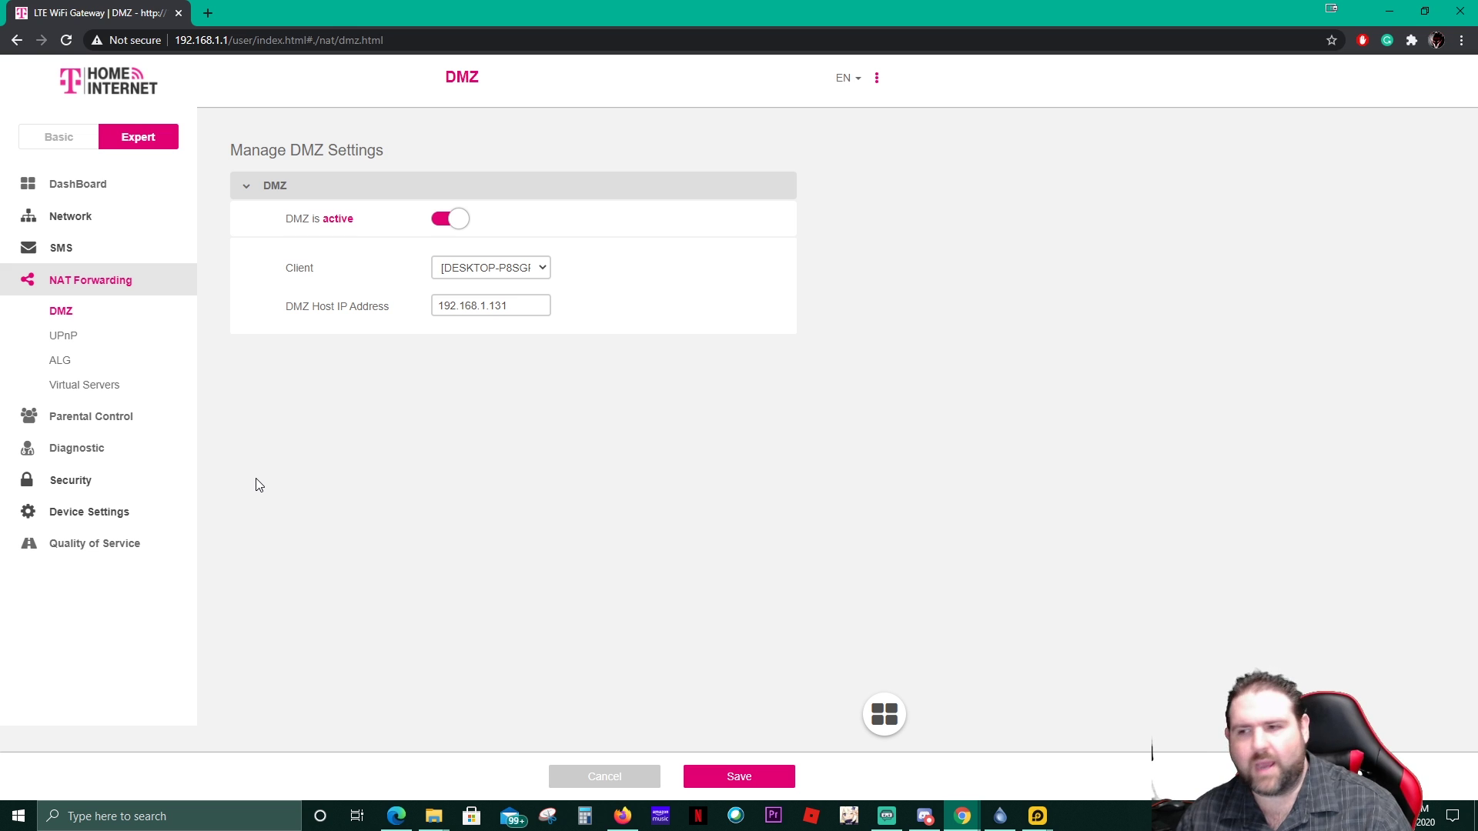
pyautogui.click(454, 219)
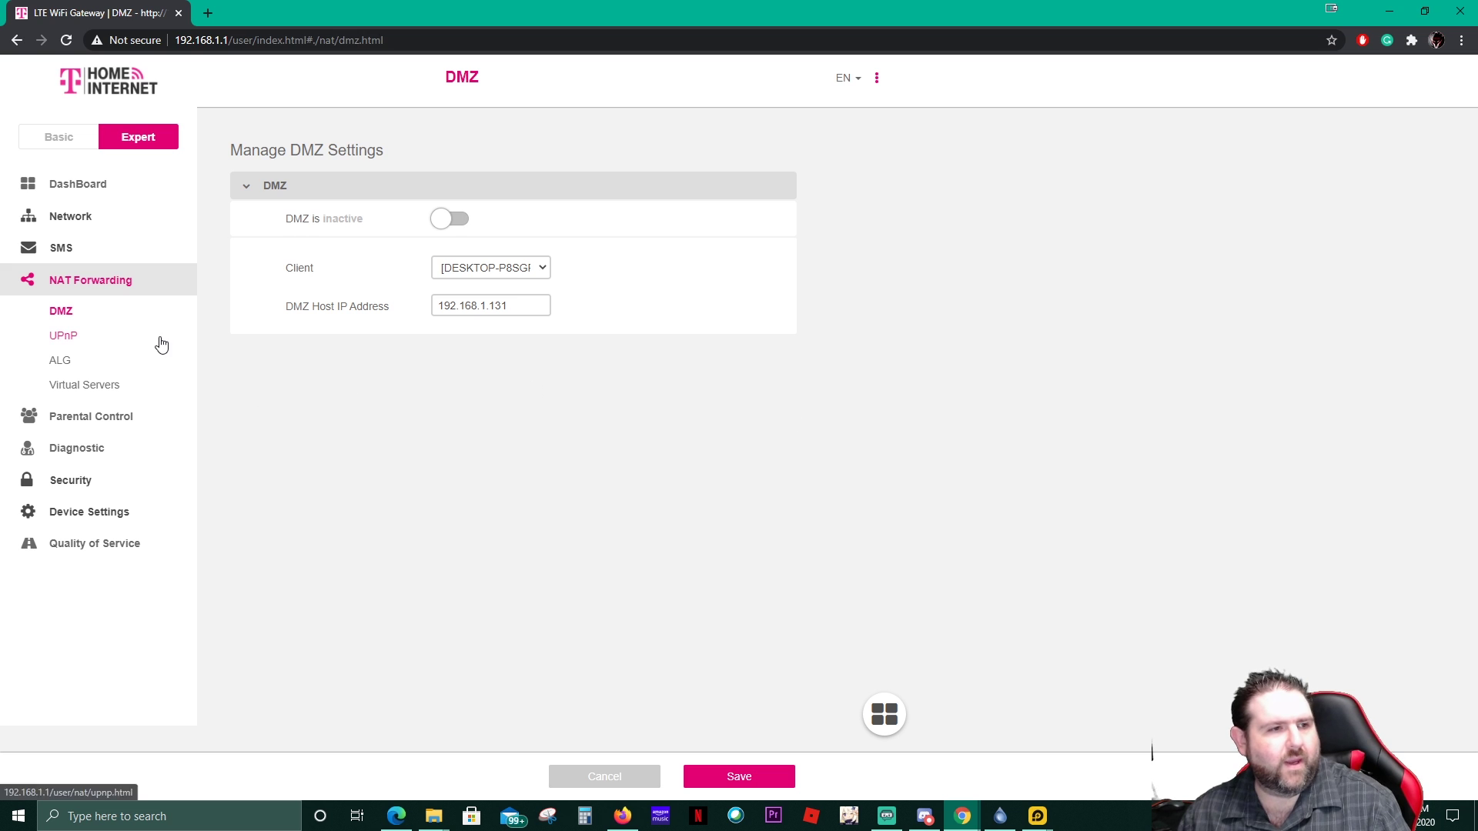
pyautogui.click(62, 342)
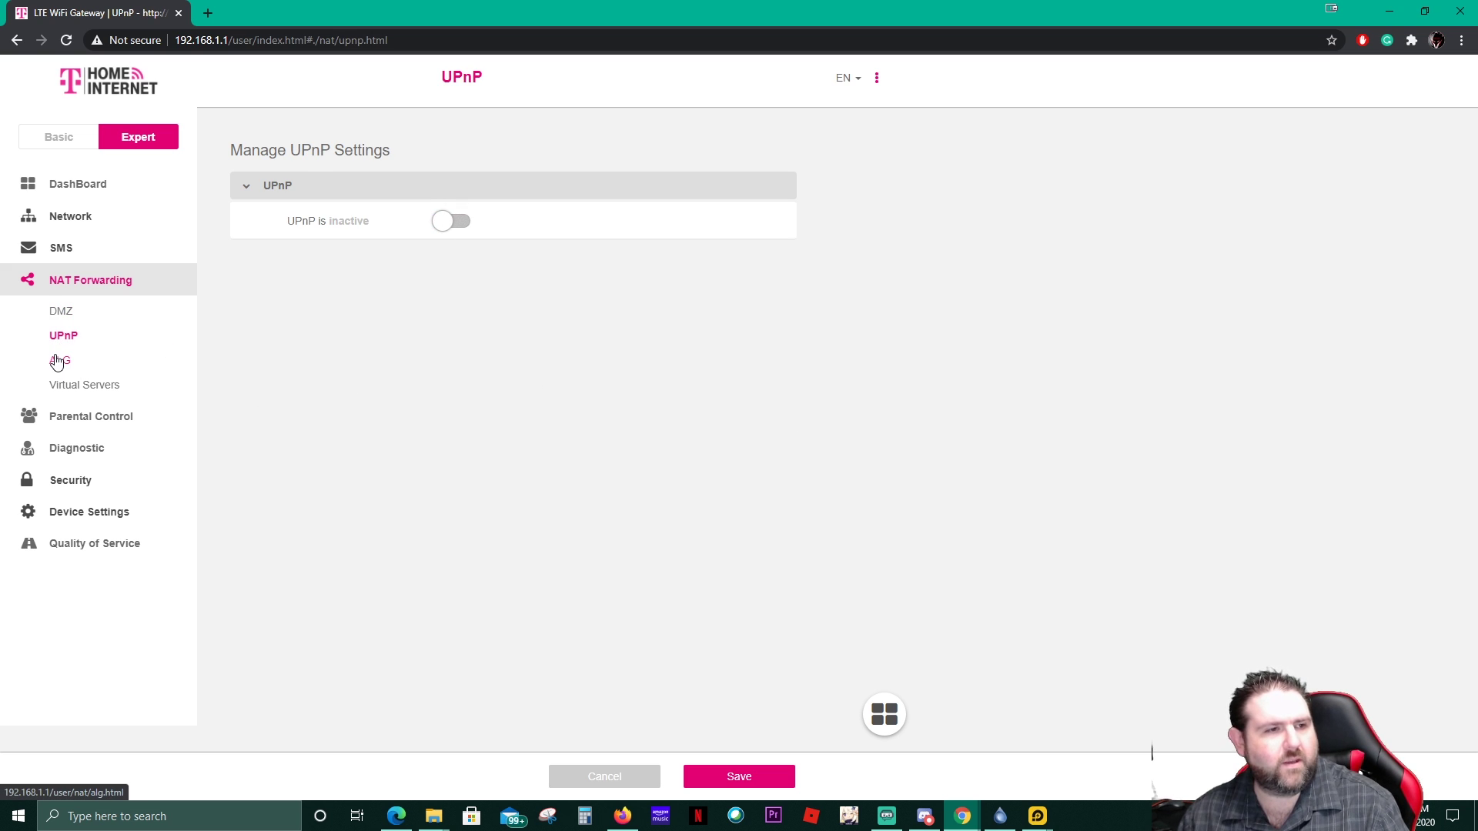
pyautogui.click(57, 361)
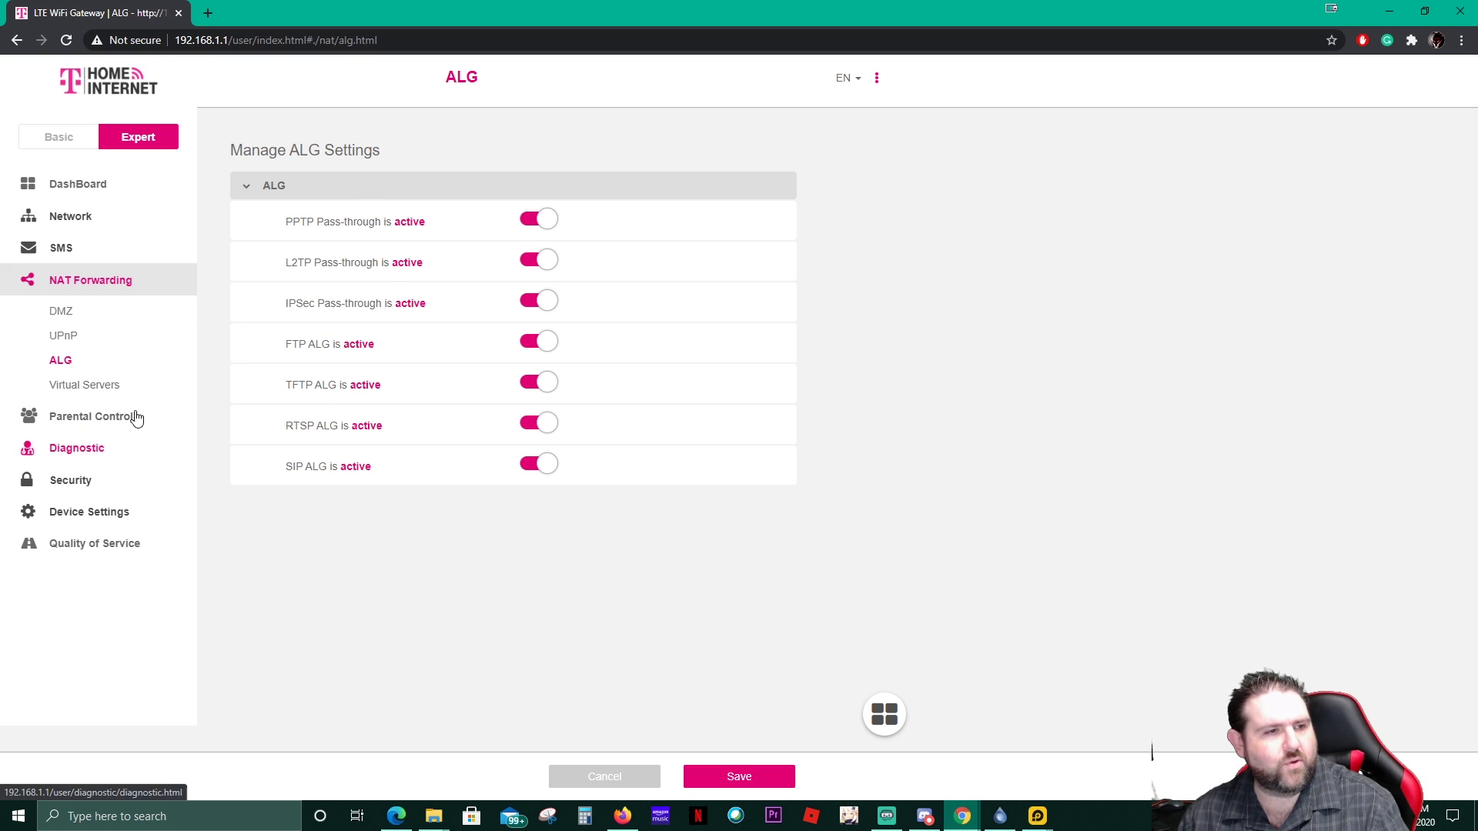
pyautogui.click(91, 387)
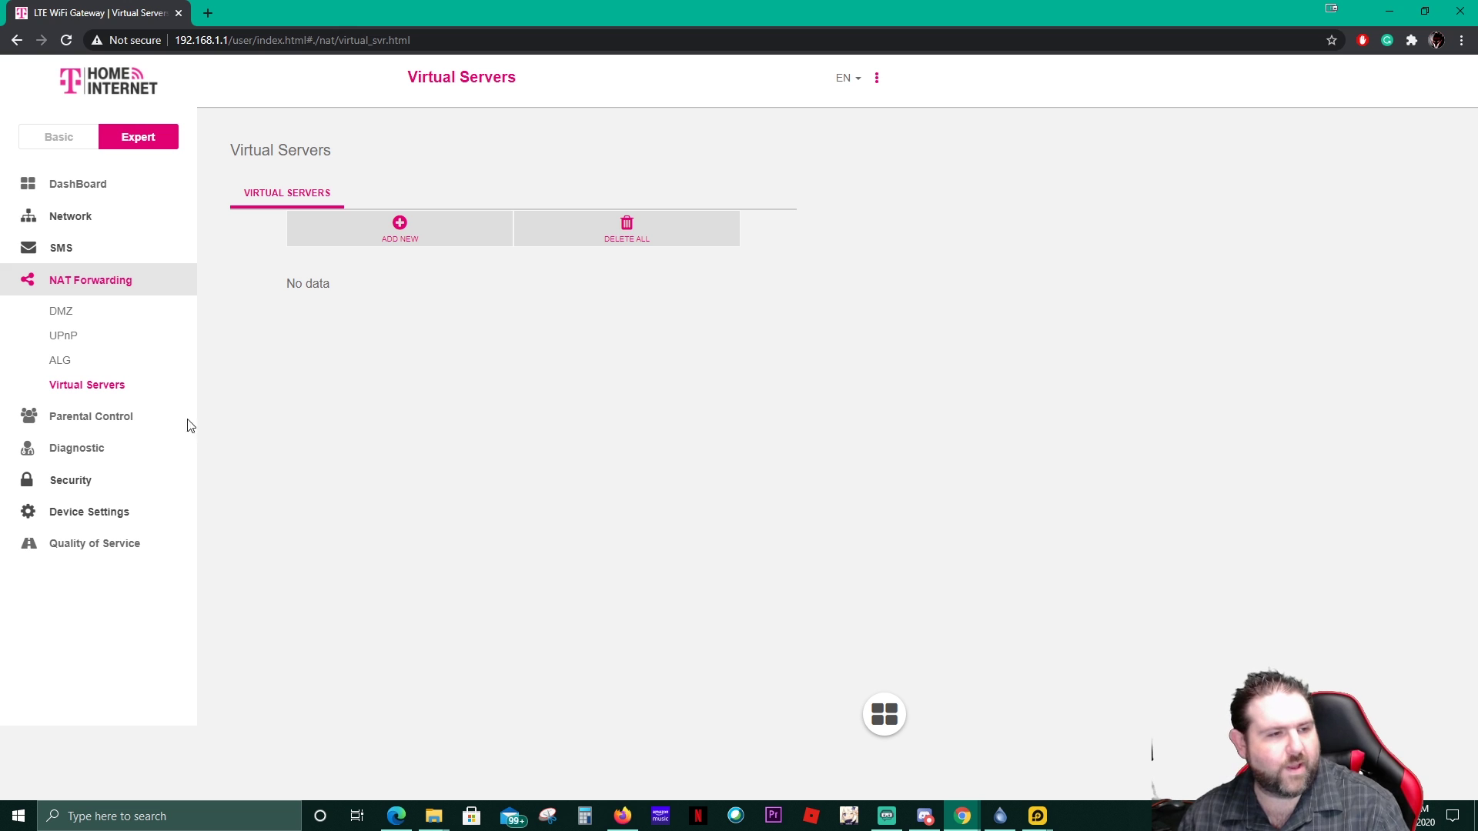
pyautogui.click(110, 425)
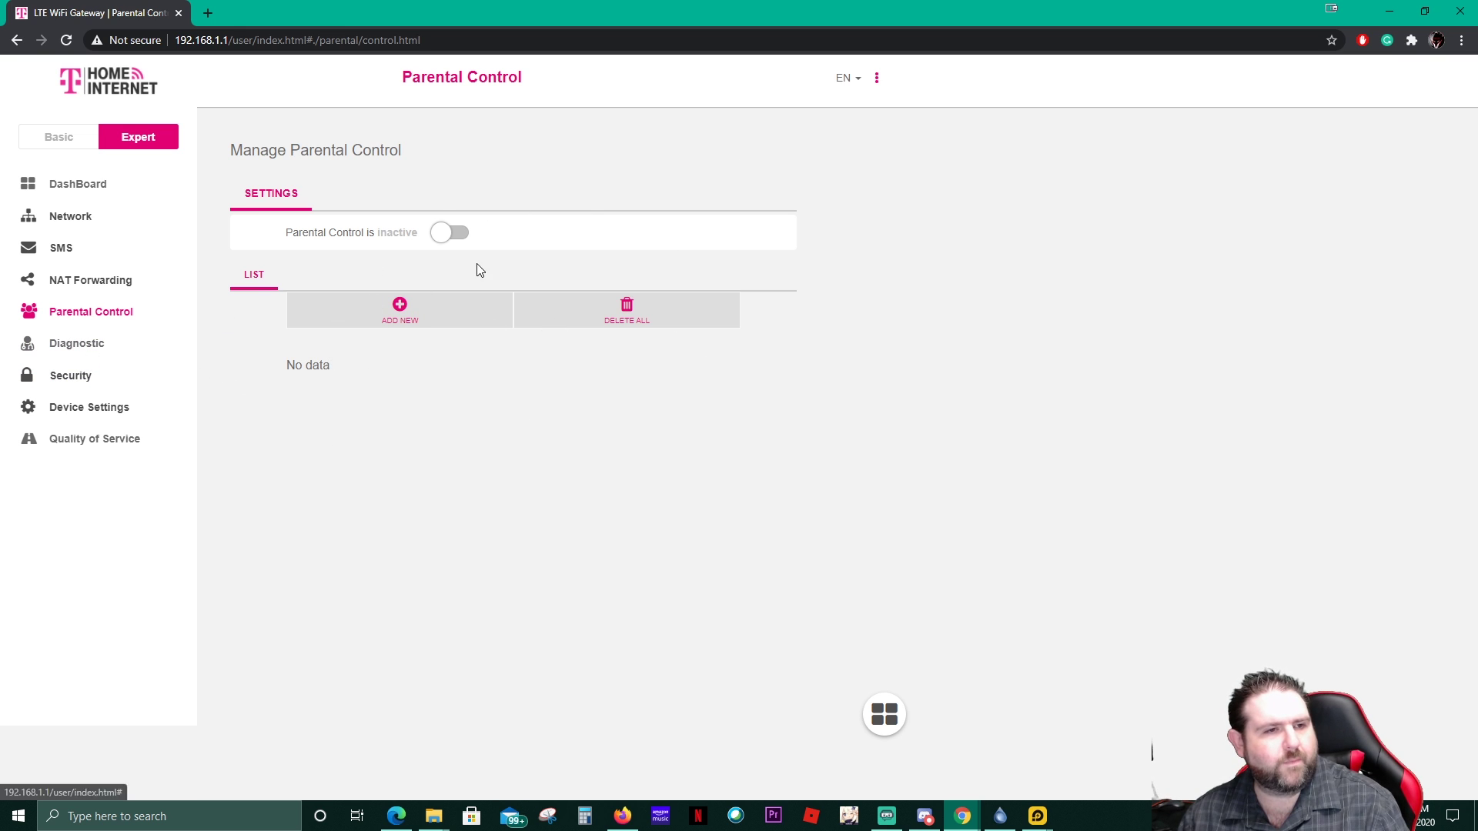
# Switch Parental Control on, cancel an ADD NEW entry, and switch it back off.
pyautogui.click(454, 233)
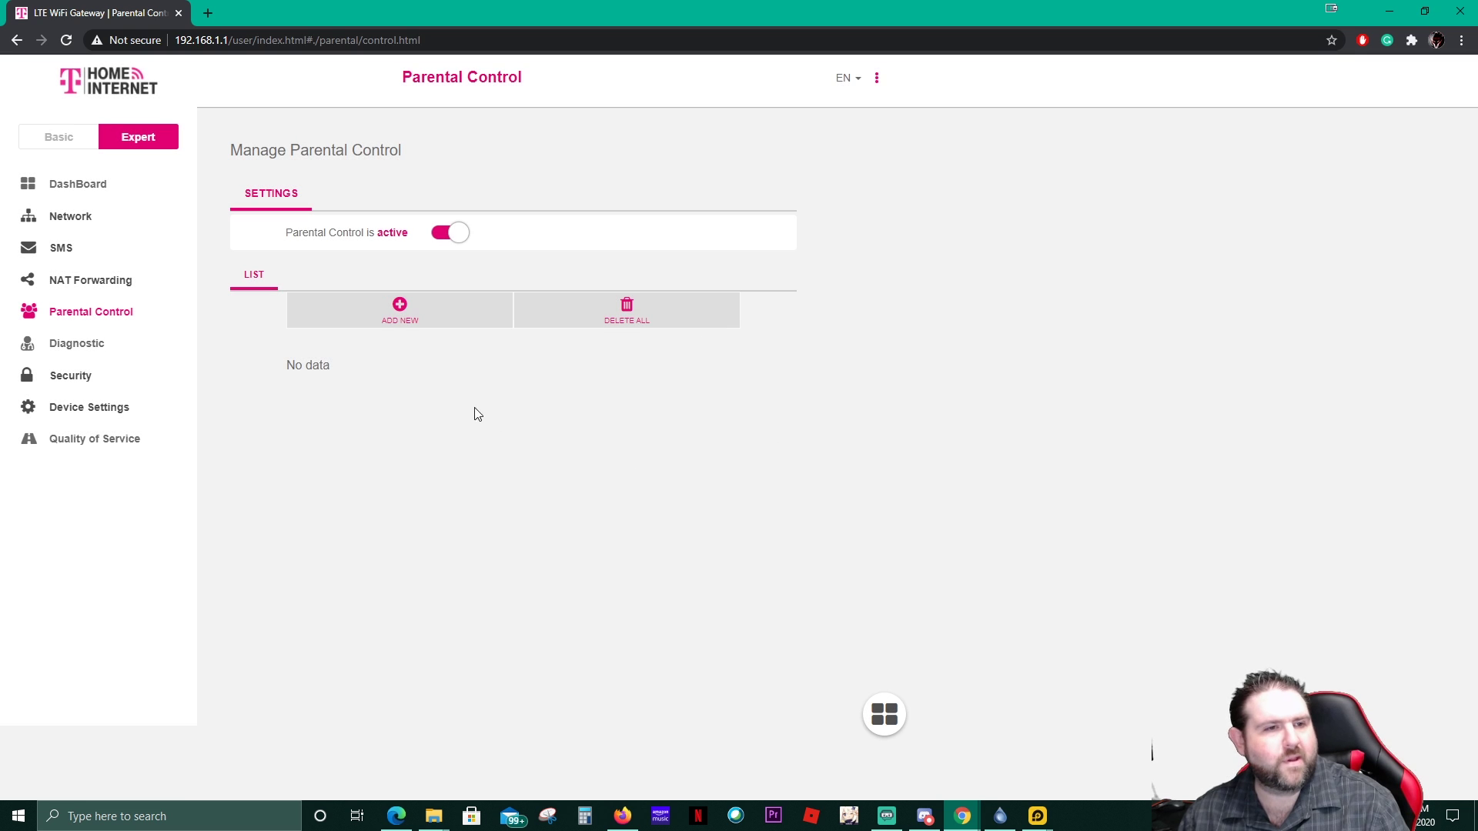
pyautogui.click(375, 320)
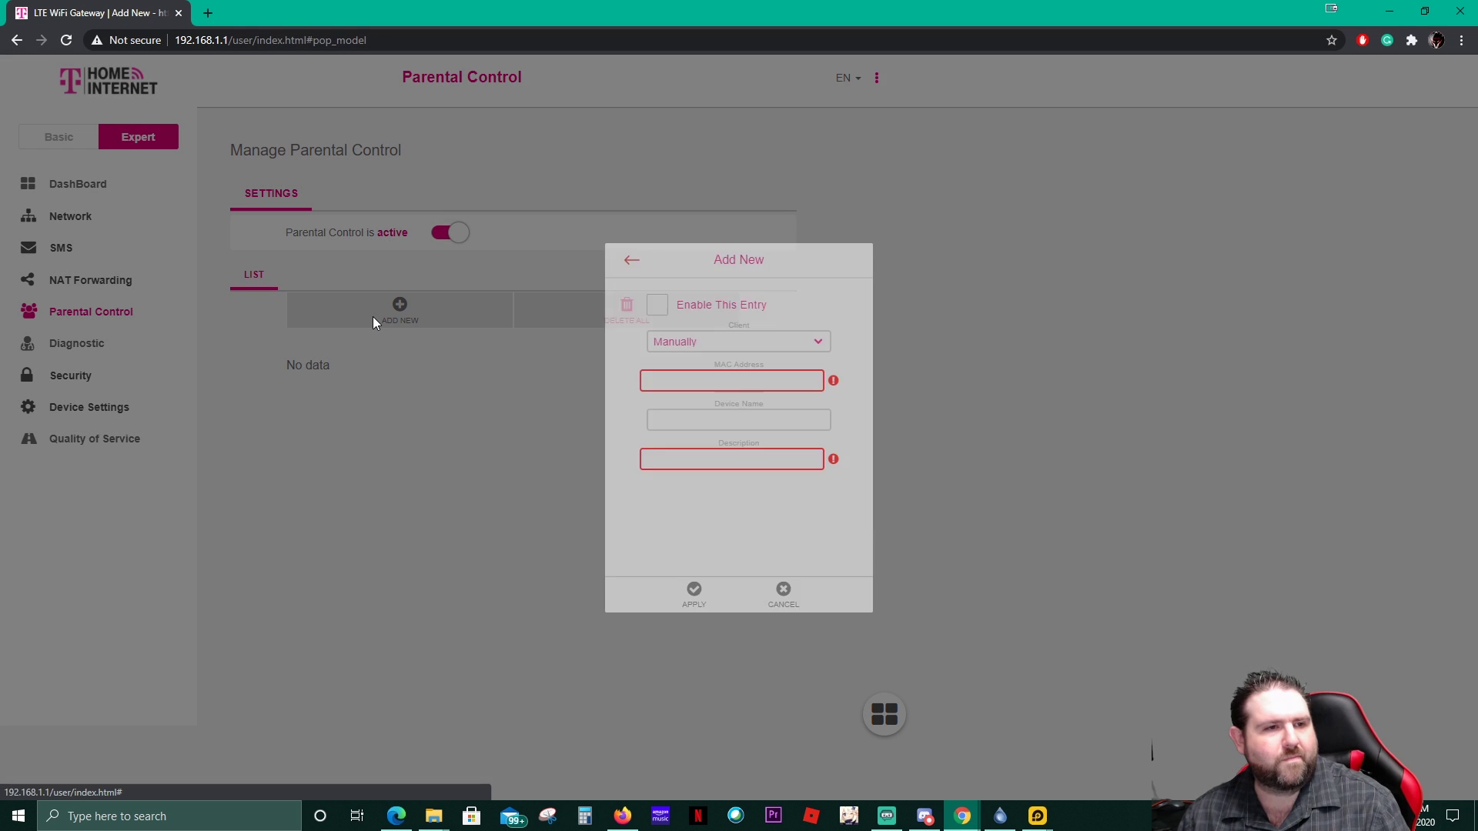
pyautogui.click(954, 570)
pyautogui.click(447, 242)
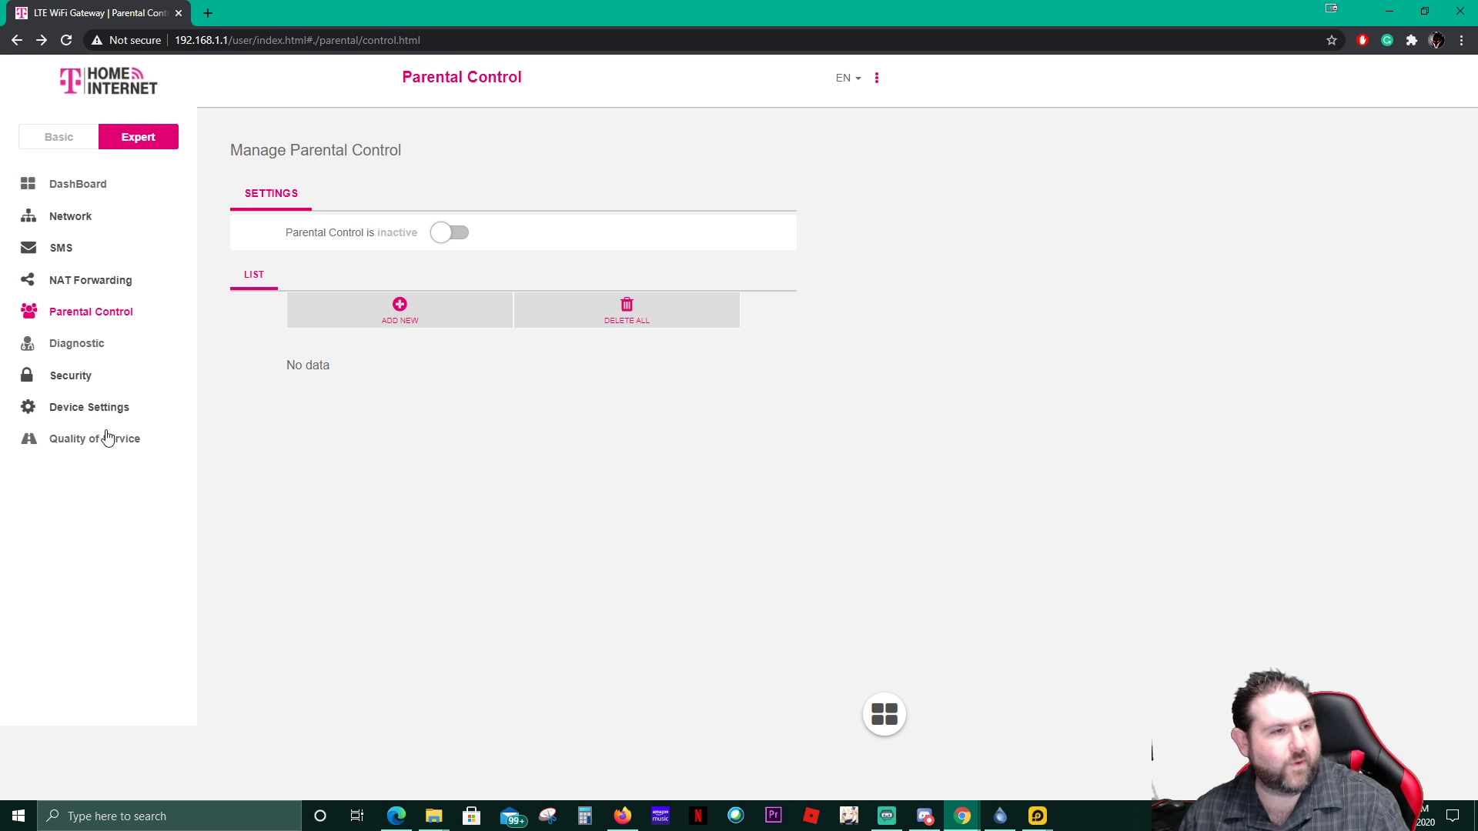
# Visit the Diagnostic page, then enable the SPI Firewall under Security.
pyautogui.click(89, 355)
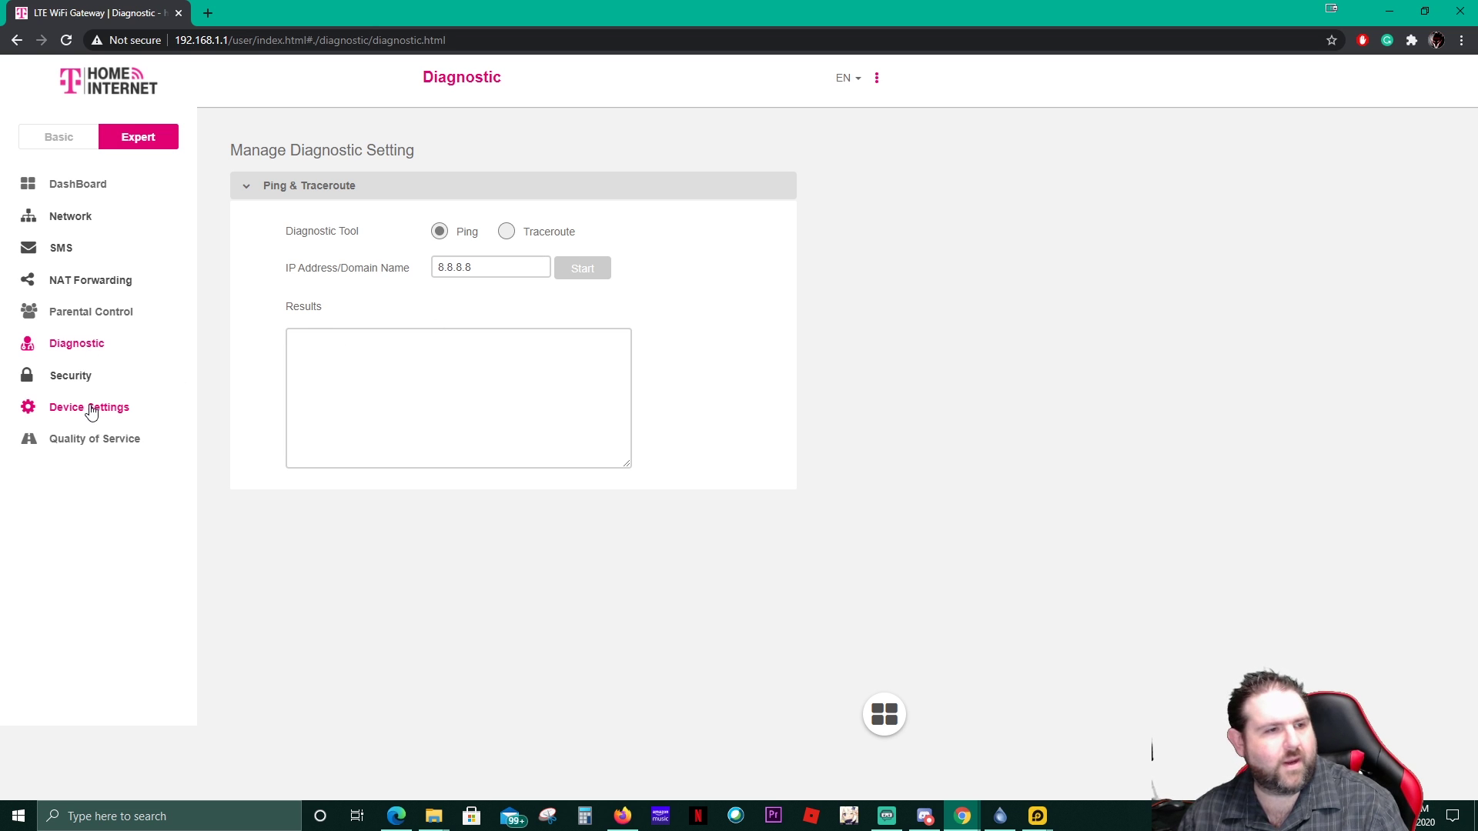
pyautogui.click(72, 382)
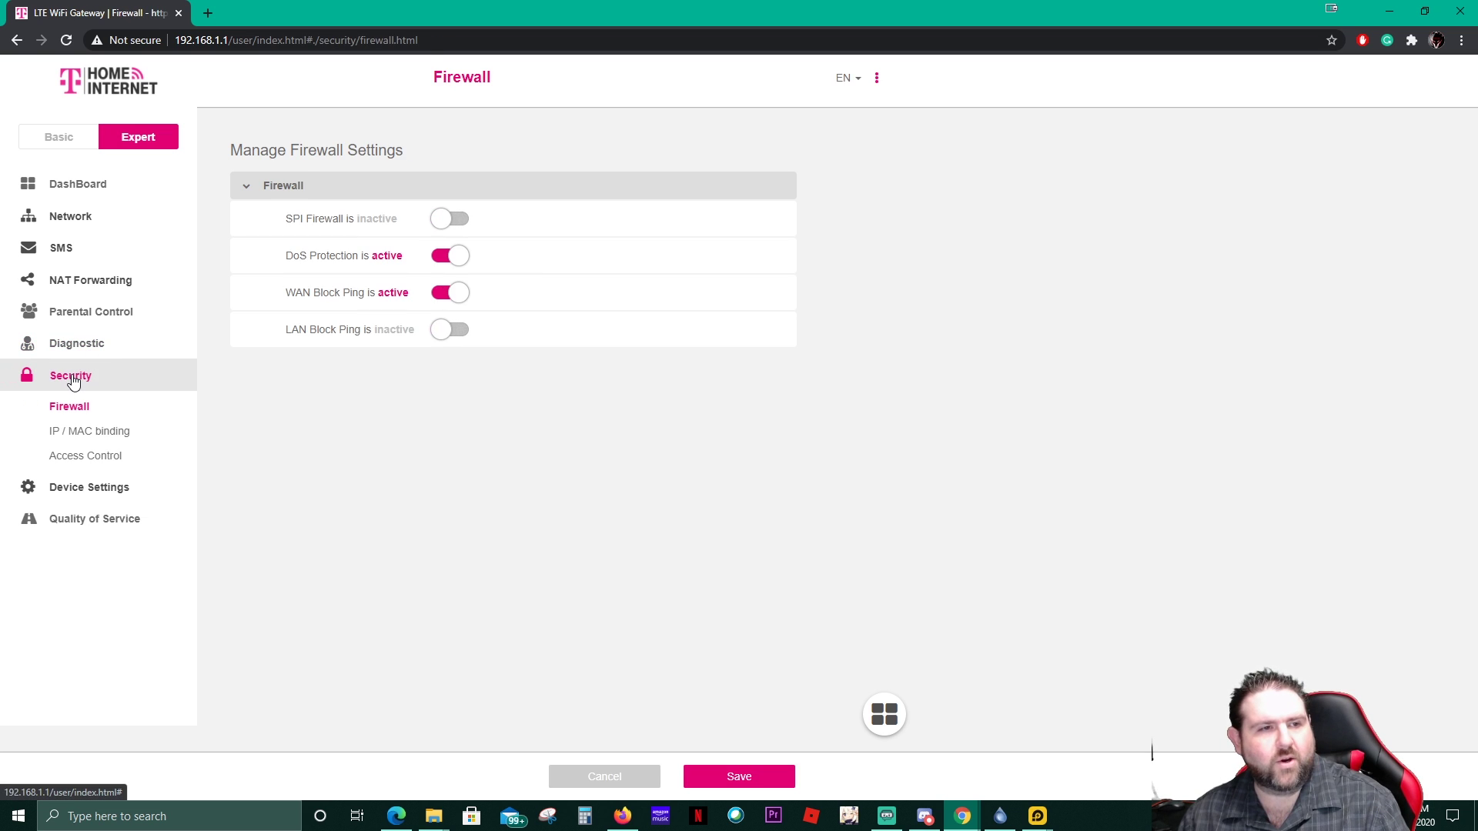
pyautogui.click(453, 221)
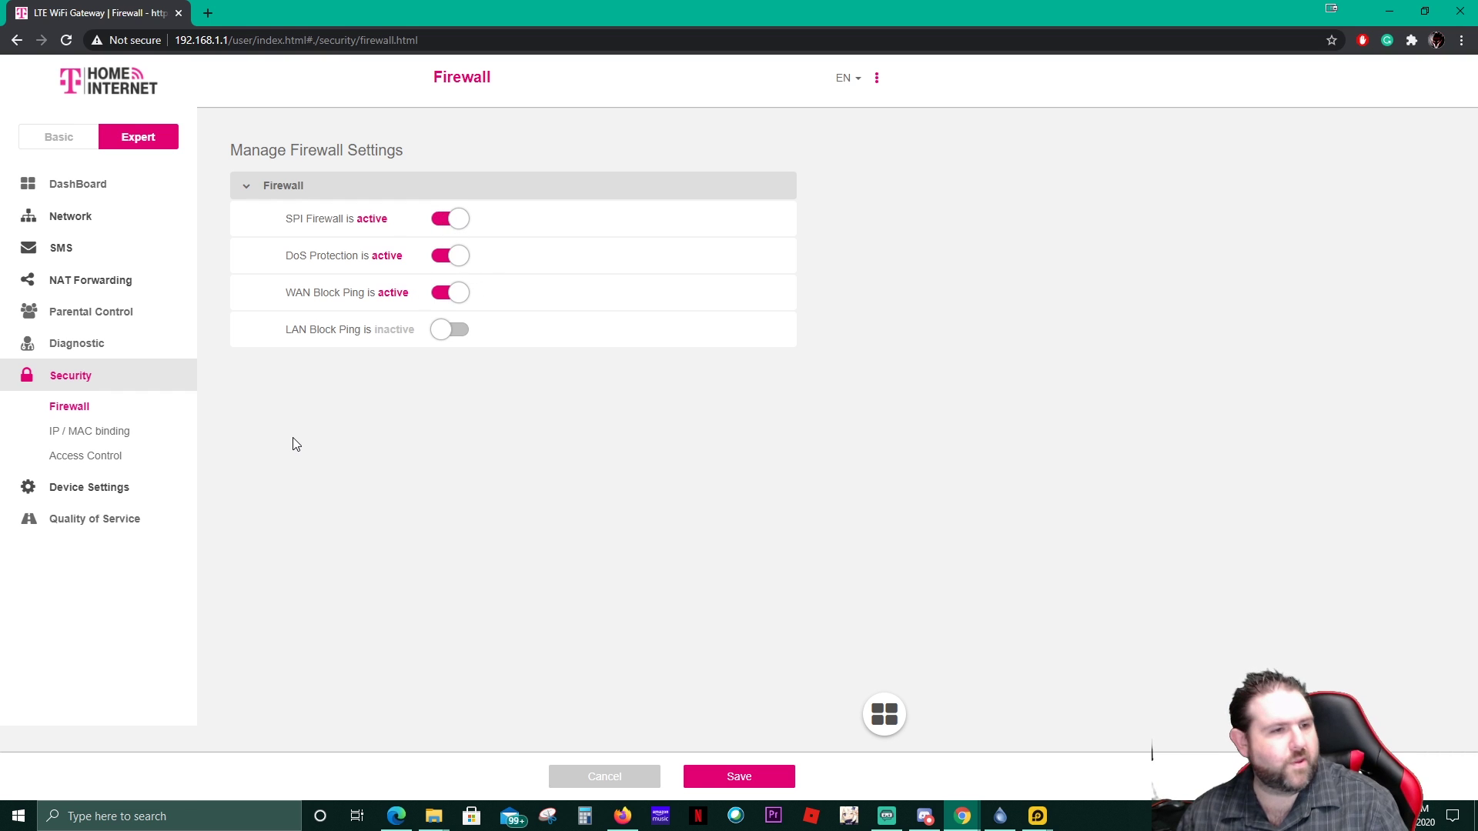
# Review the IP/MAC binding, Access Control, Device Settings and QoS pages, then switch to Basic mode.
pyautogui.click(102, 442)
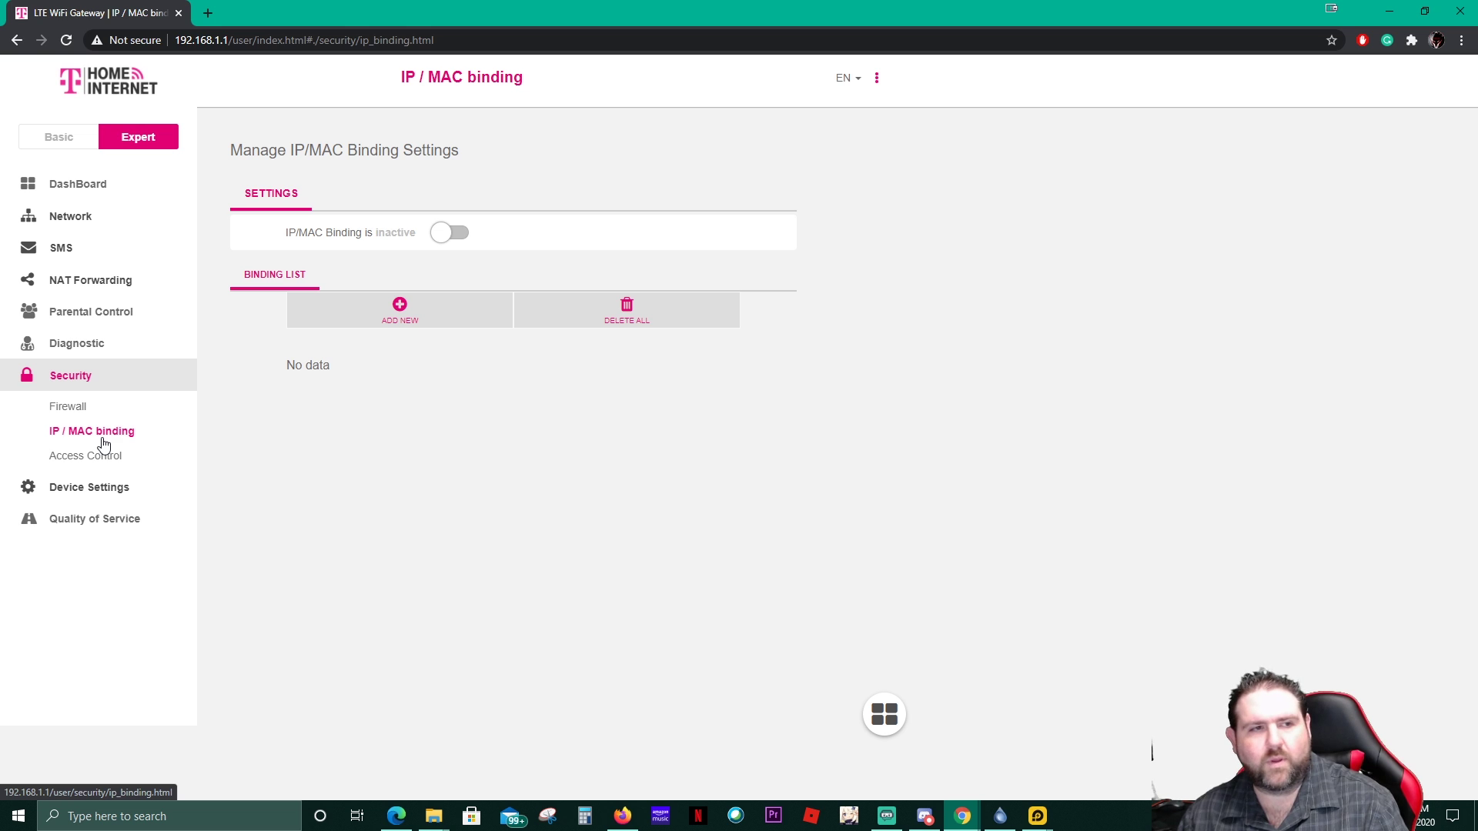
pyautogui.click(103, 462)
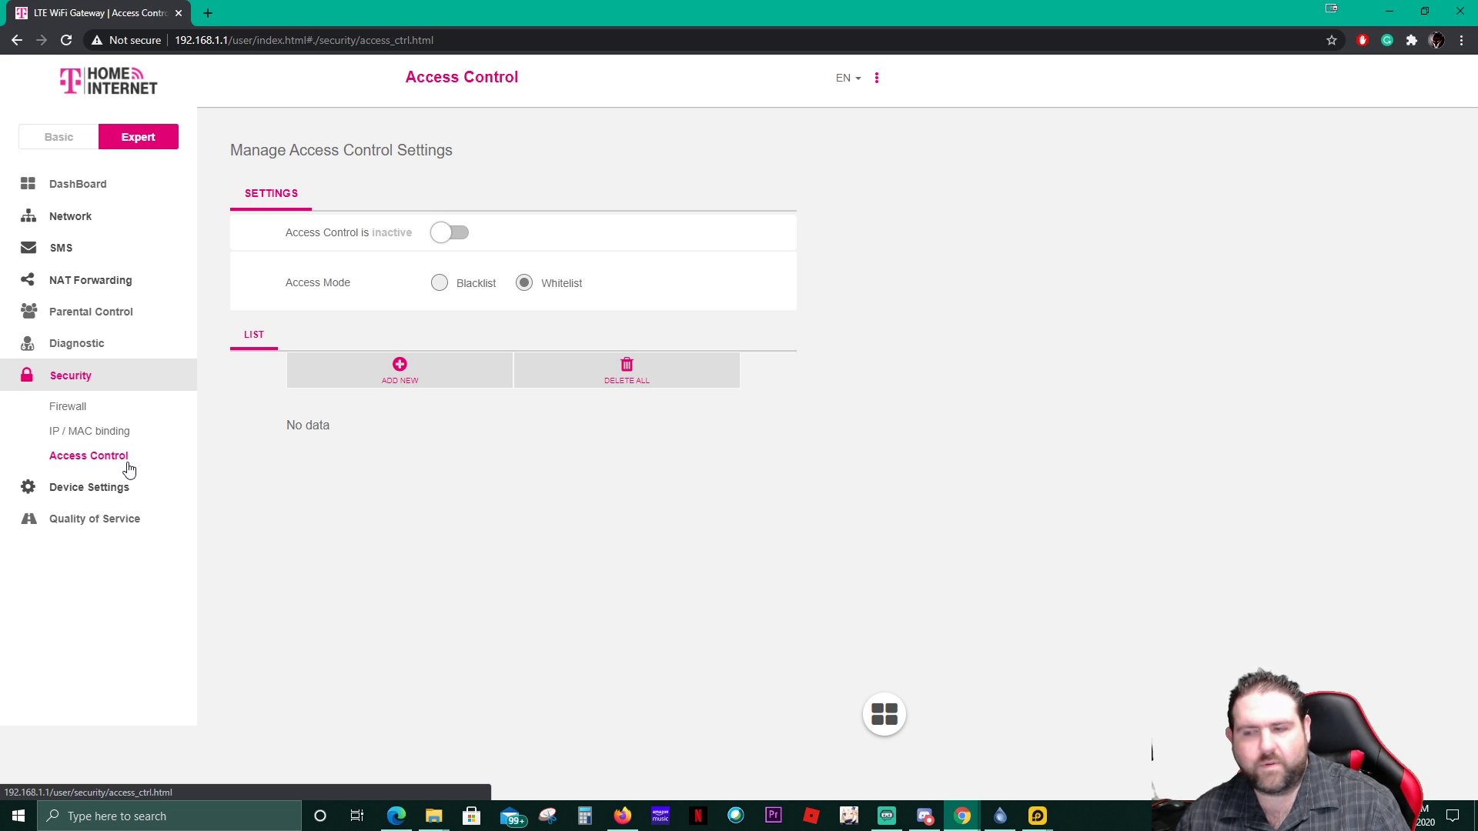
pyautogui.click(85, 497)
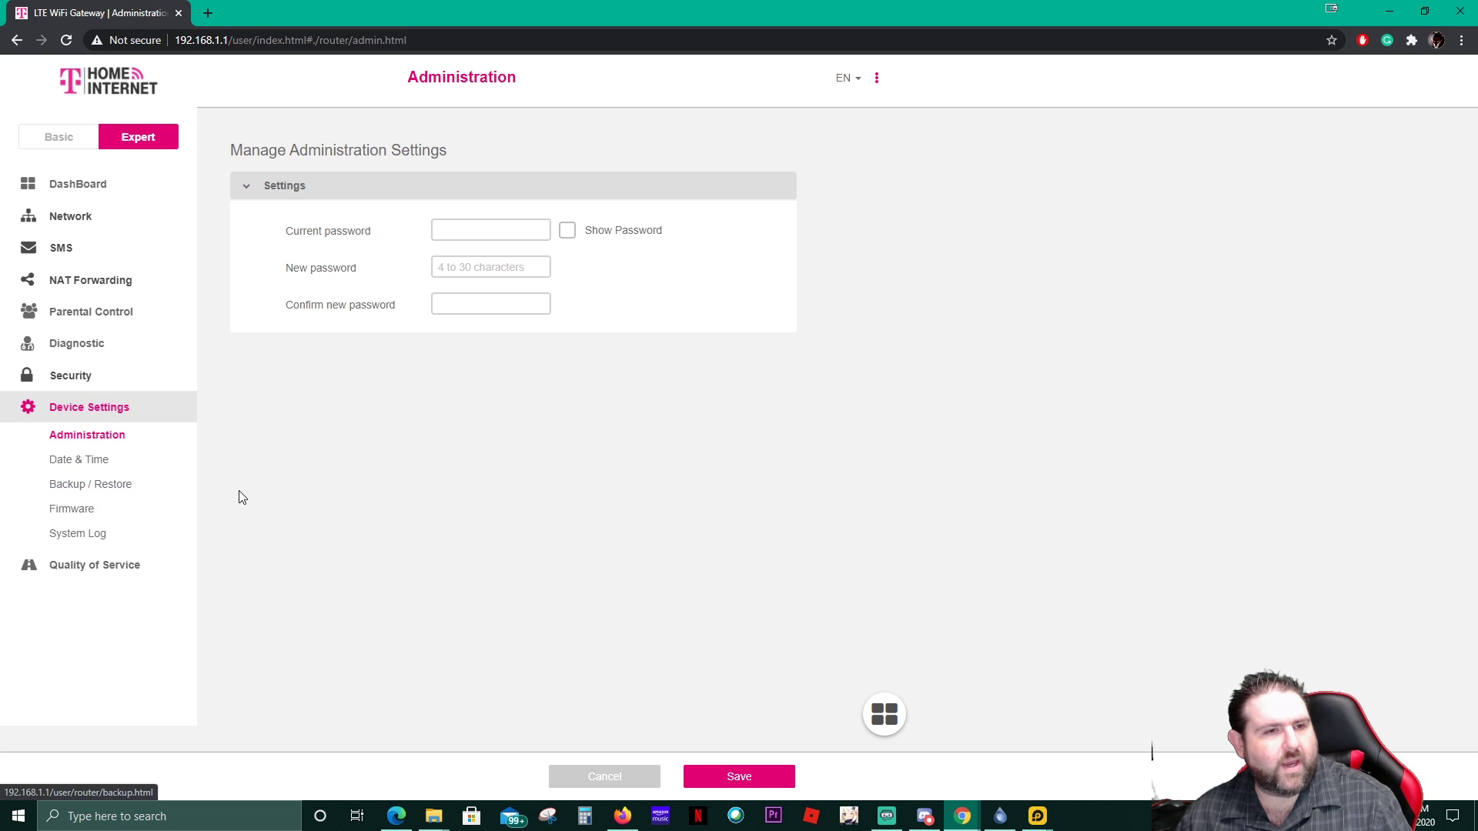
pyautogui.click(103, 570)
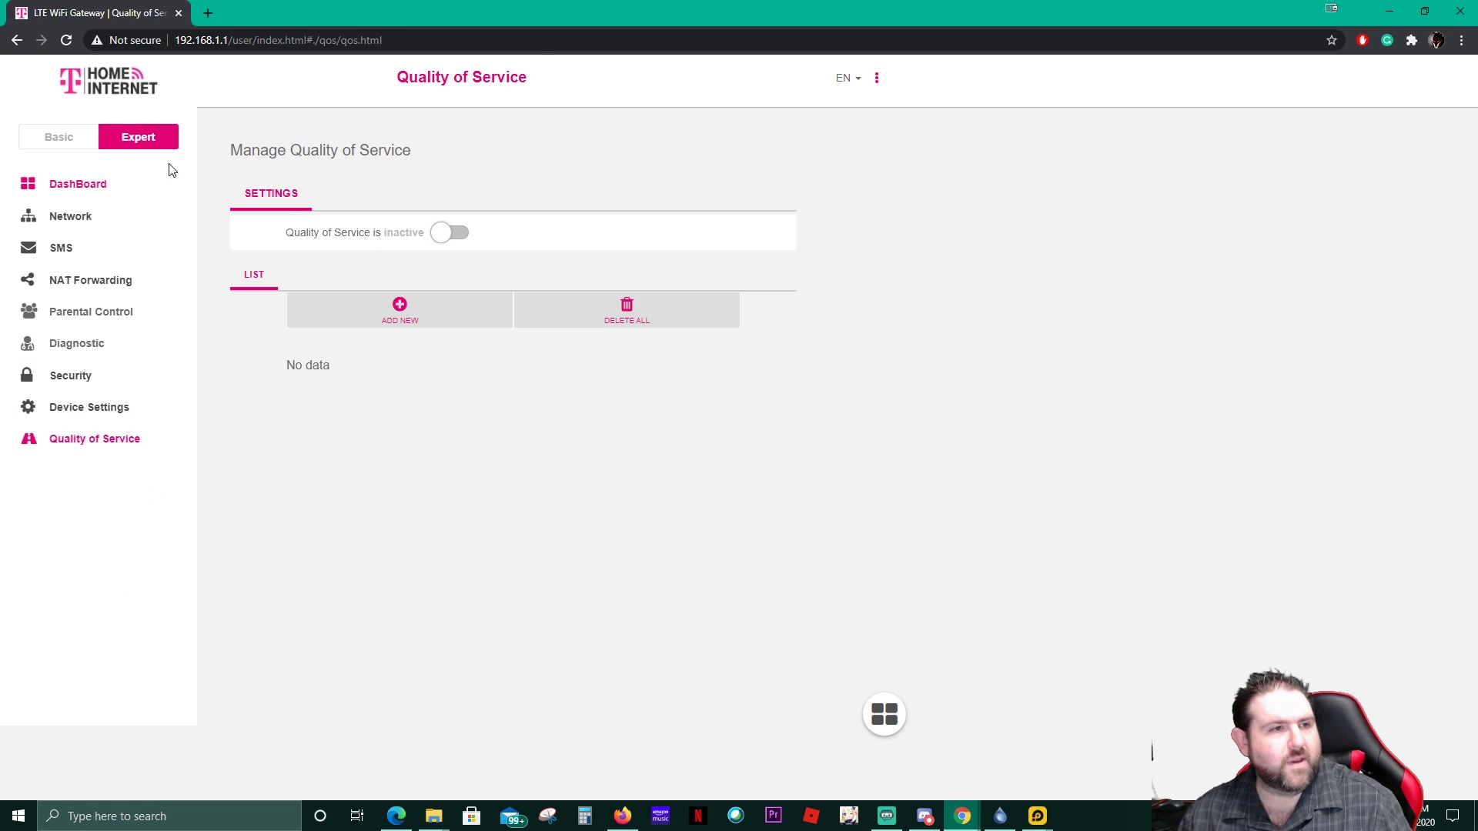
pyautogui.click(63, 142)
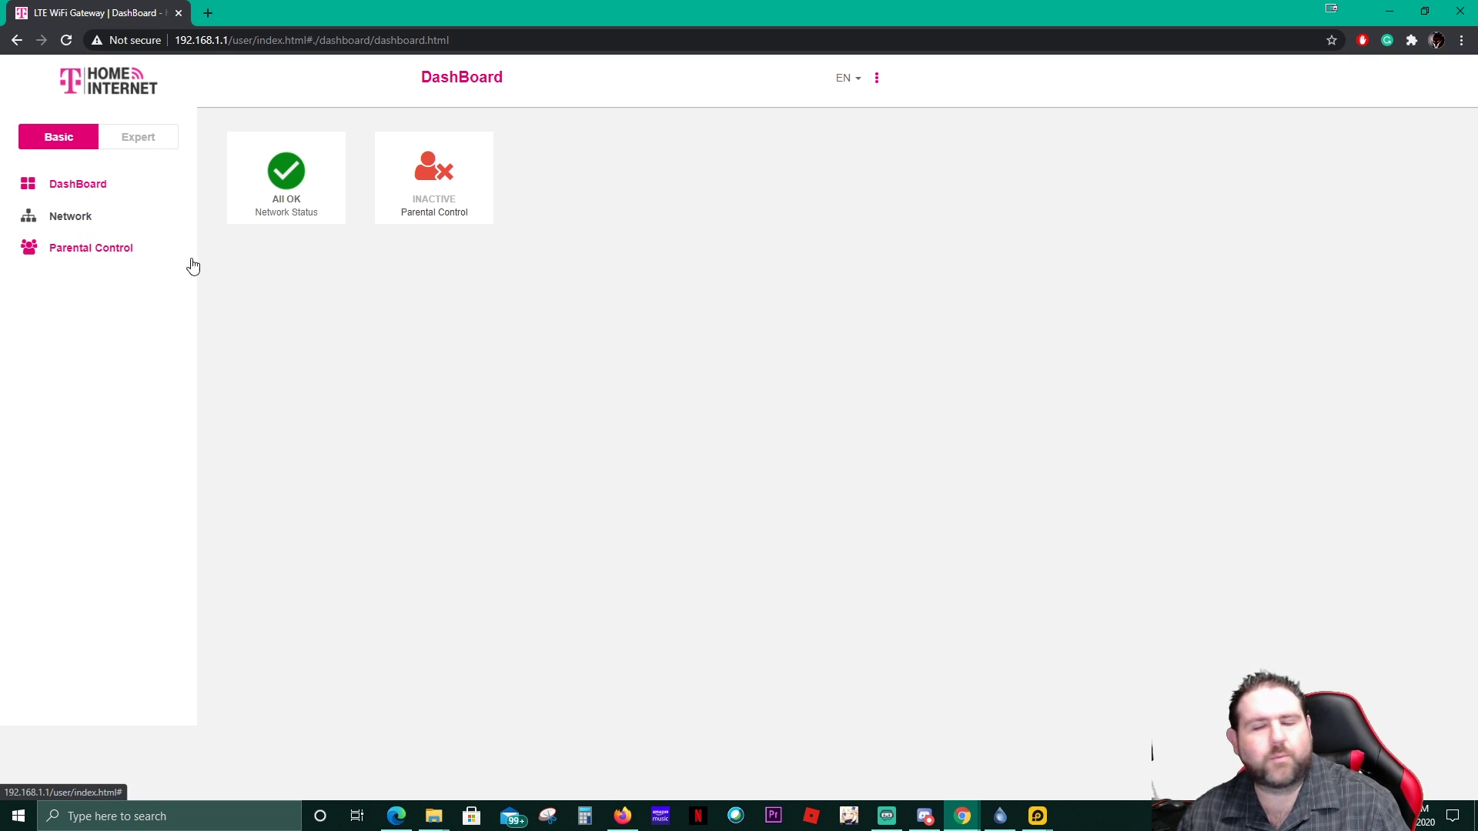
# Load speedtest.net in a new tab and run a speed test against the Sprint Seattle server.
pyautogui.click(208, 13)
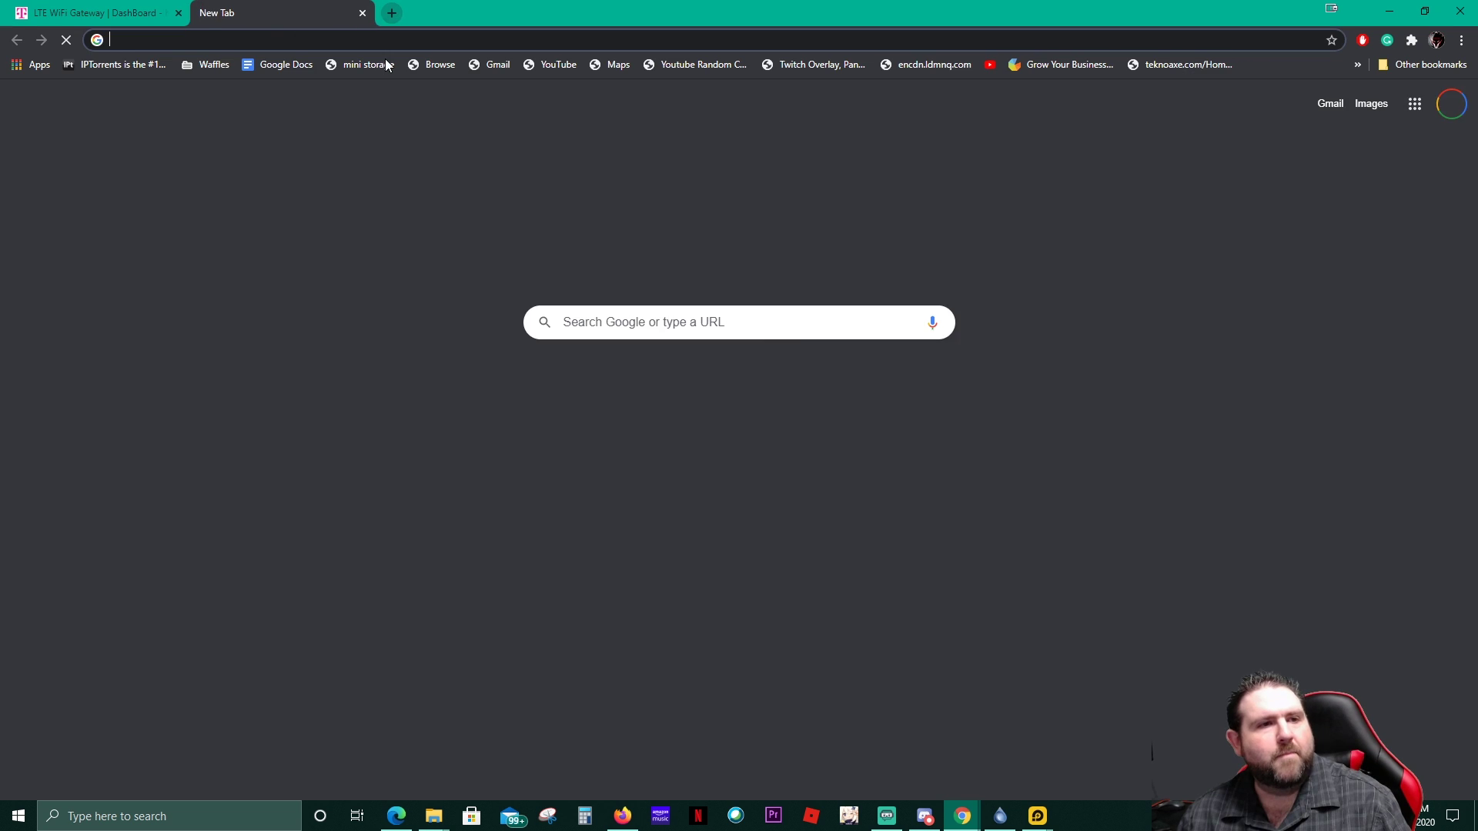
pyautogui.click(384, 47)
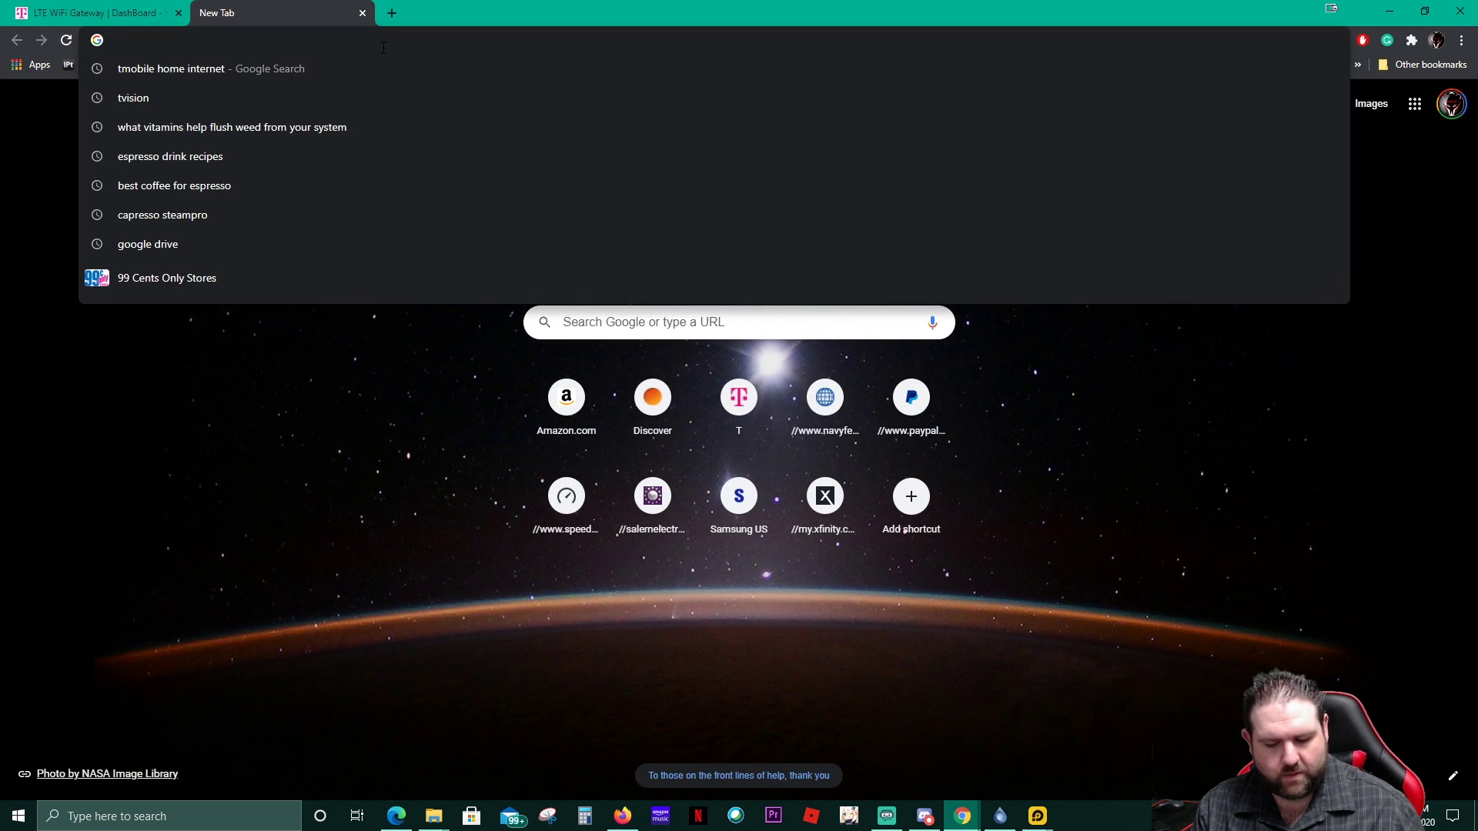
pyautogui.write('spe')
pyautogui.press('Return')
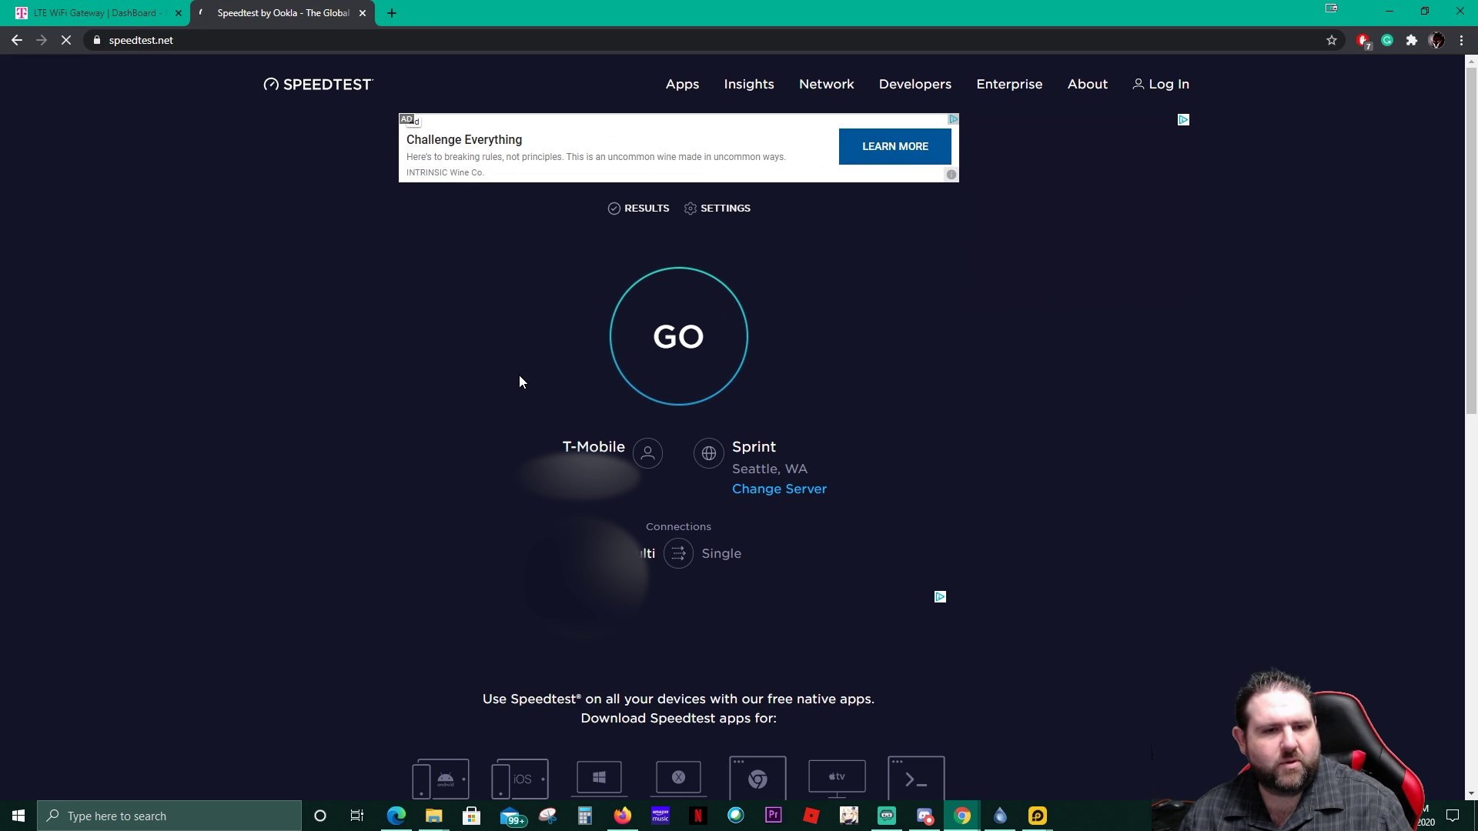
pyautogui.click(694, 365)
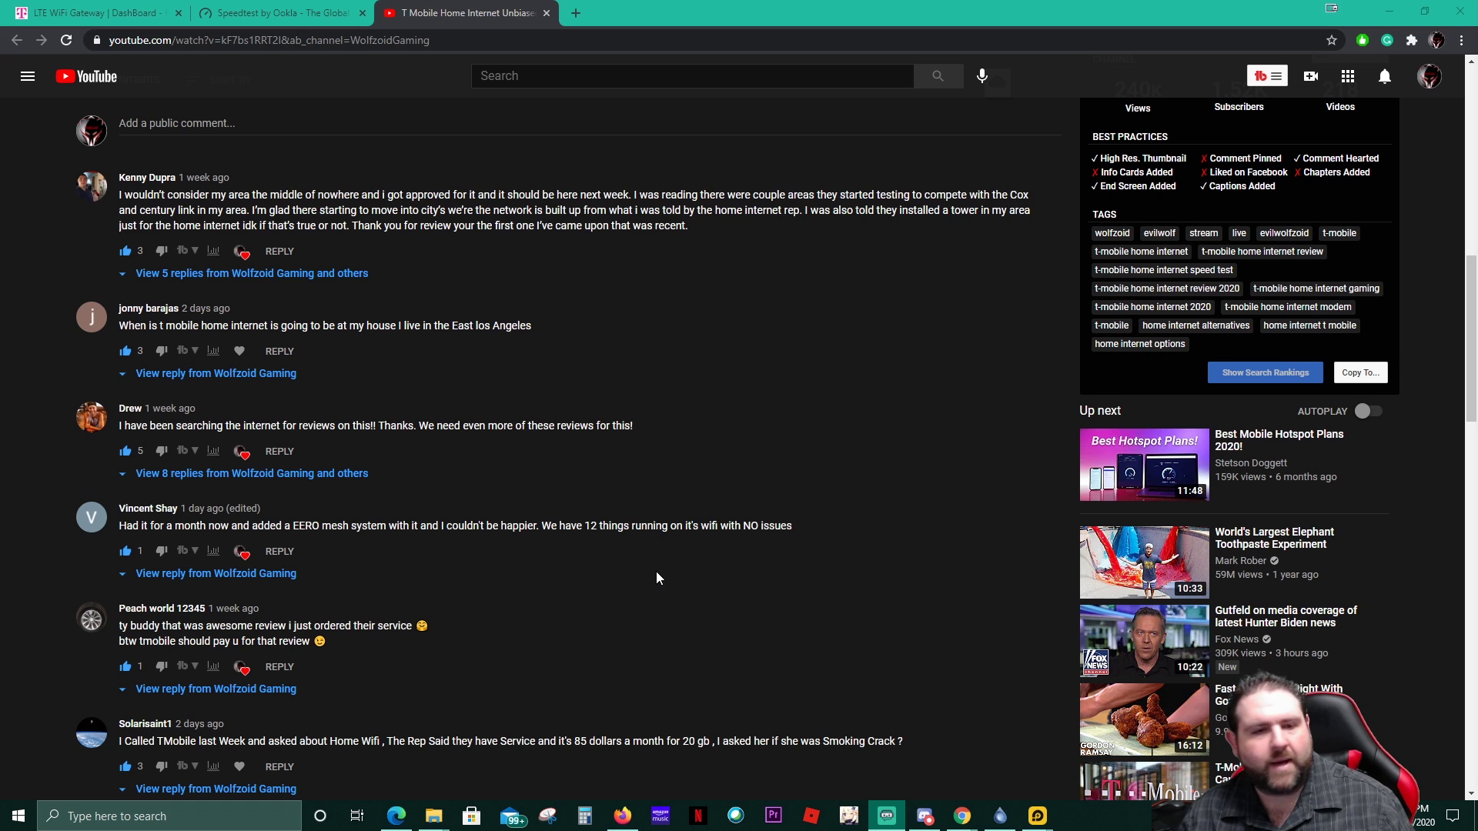
# Scroll down to the comments asking about unlimited data, throttling and NAT type.
pyautogui.scroll(-5, 656, 571)
pyautogui.scroll(-1, 656, 571)
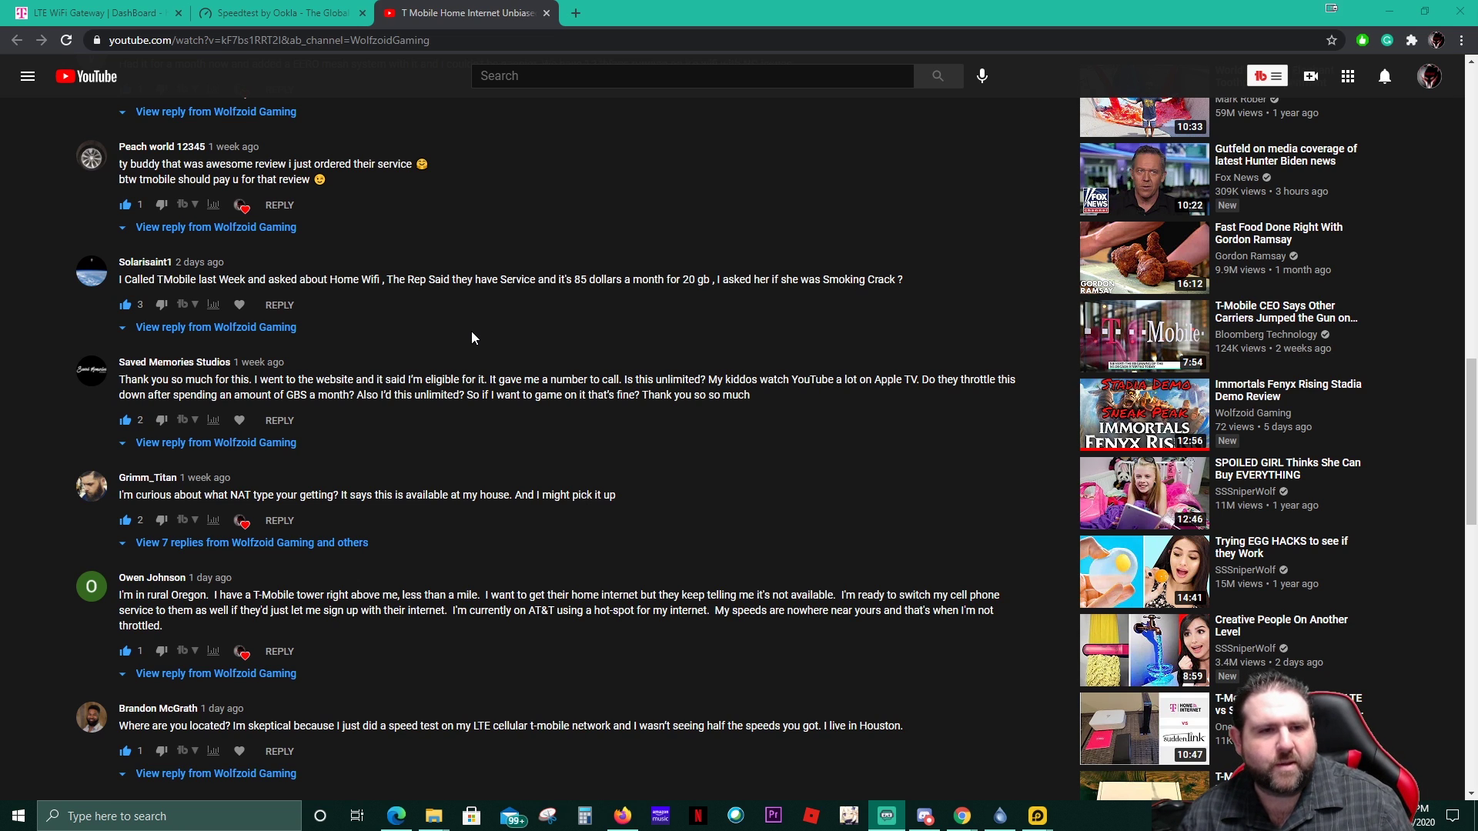
pyautogui.scroll(-1, 472, 337)
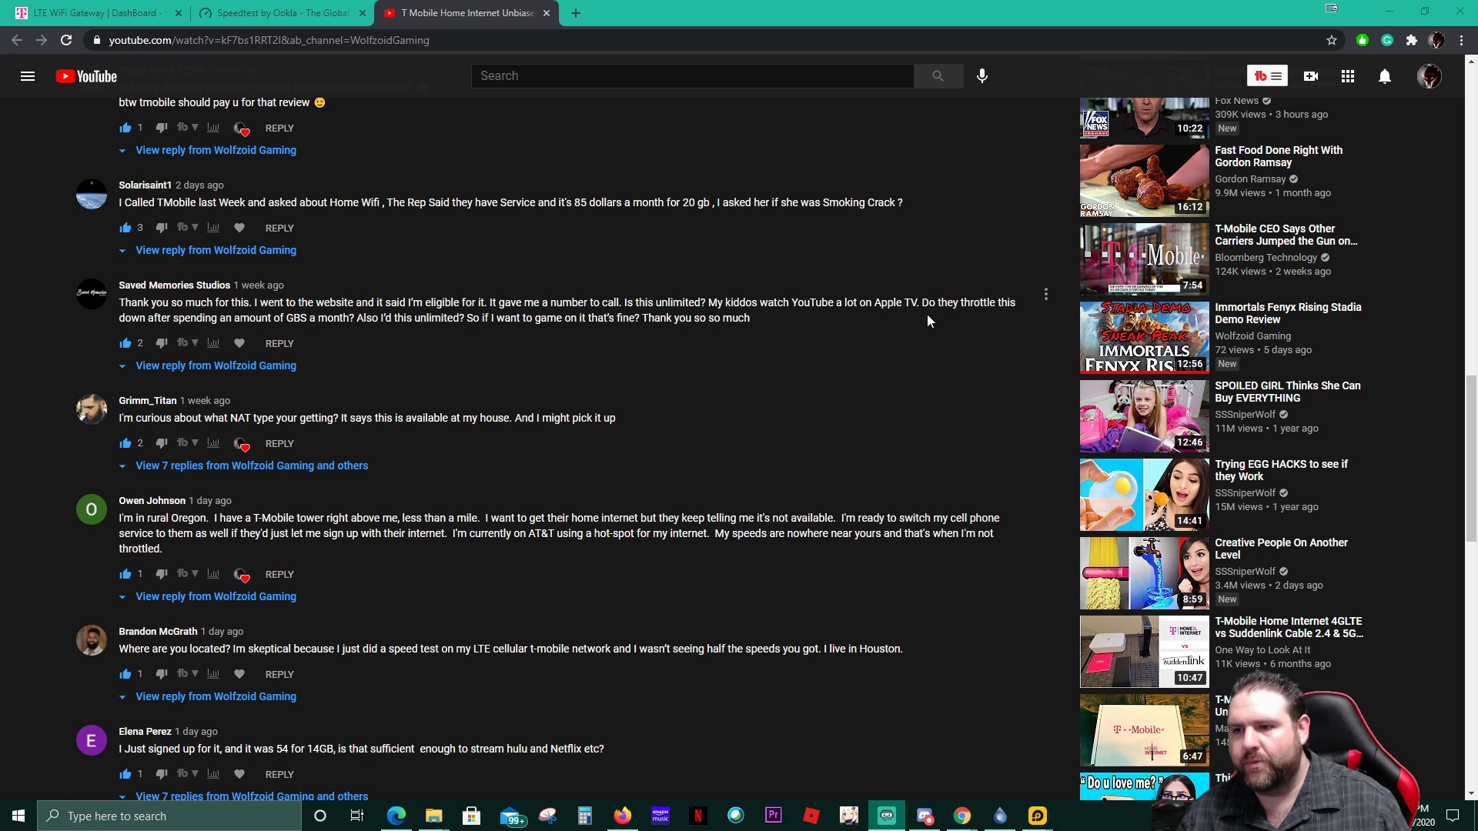
# Scroll on to comments about tower connection issues, relocating the box, and cancelling over 18–40 Mbps speeds.
pyautogui.scroll(-2, 925, 313)
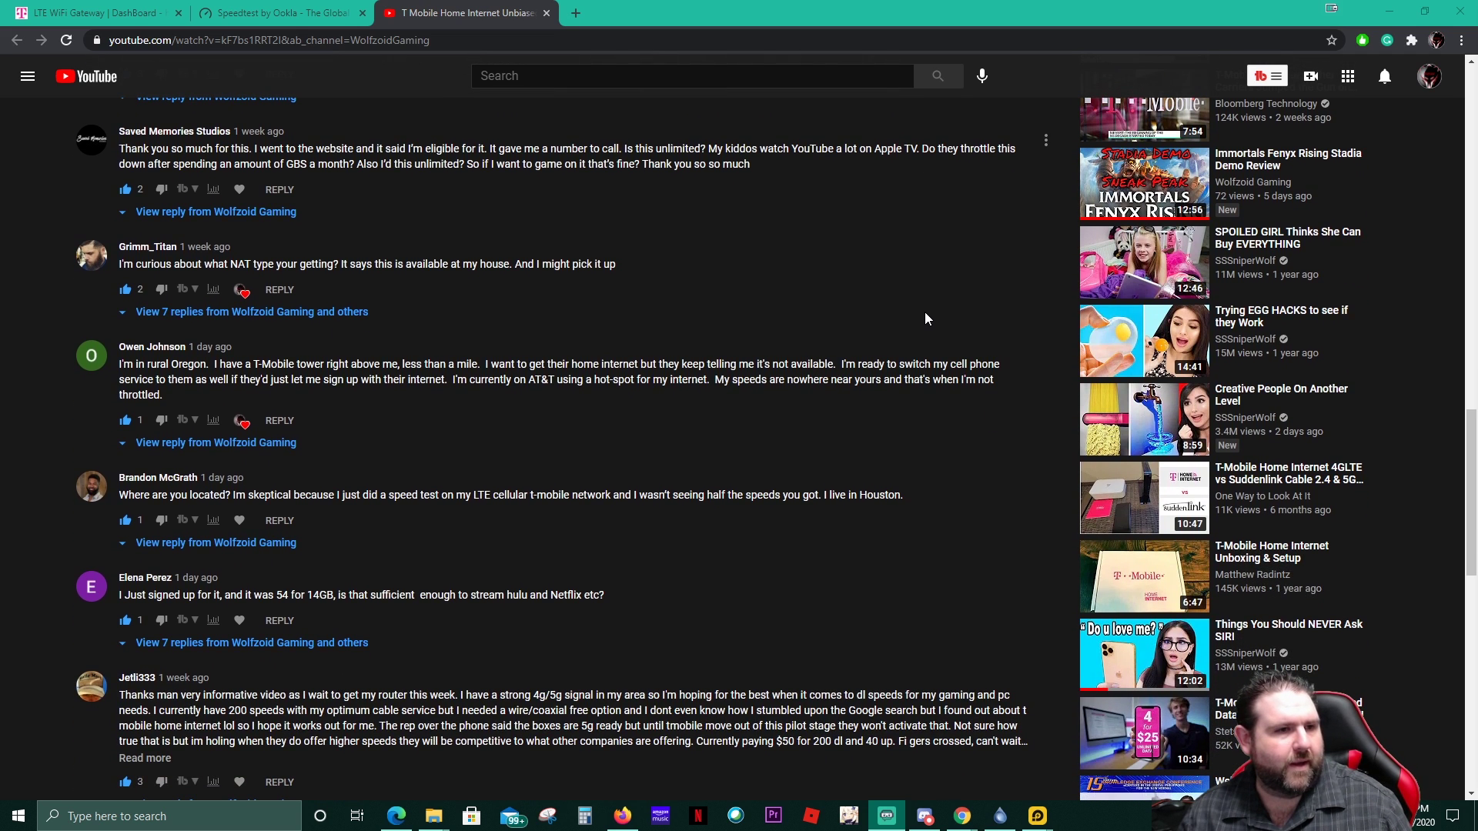
pyautogui.scroll(-1, 925, 318)
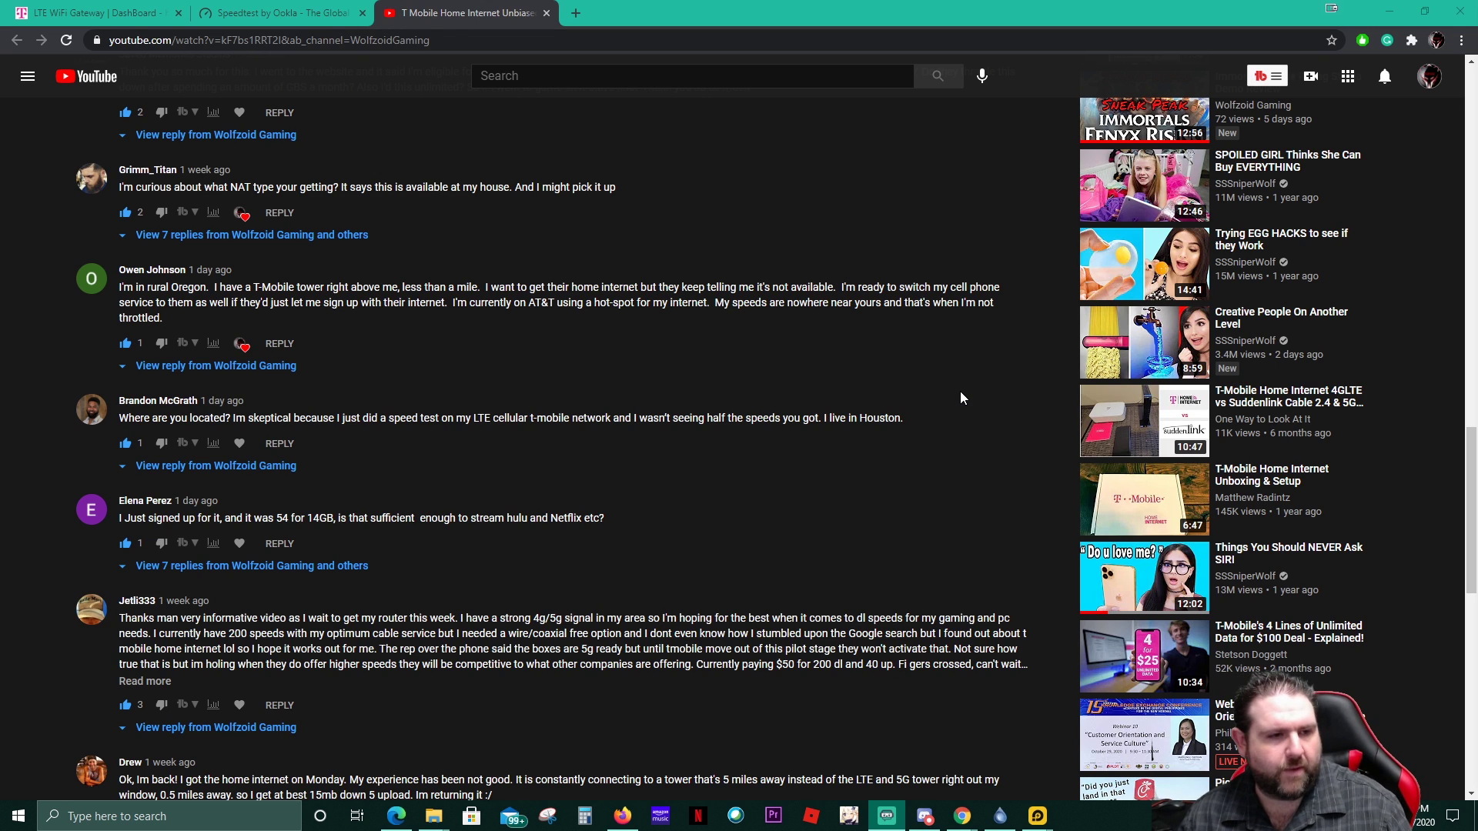
pyautogui.scroll(-2, 903, 470)
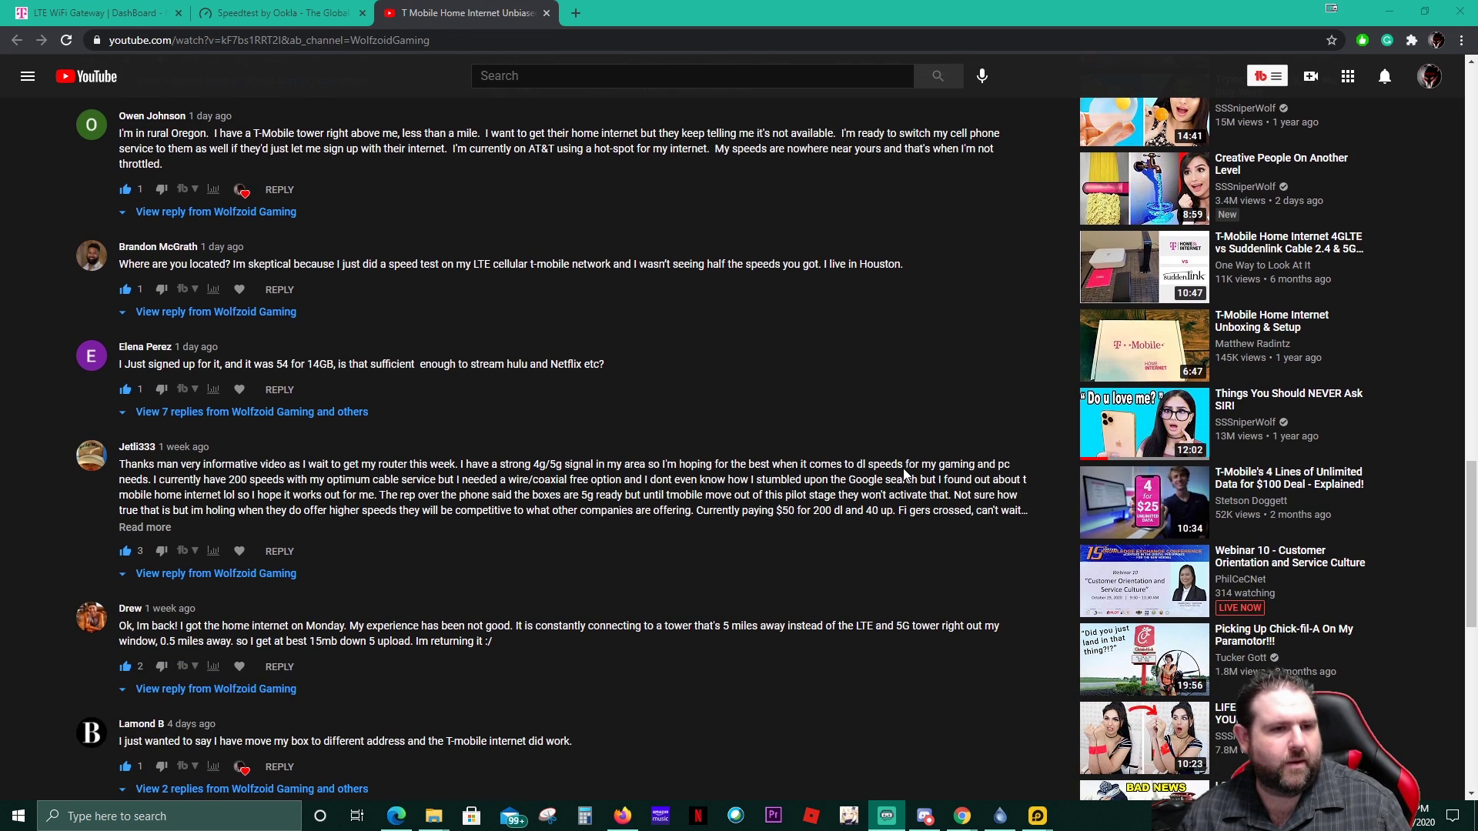
pyautogui.scroll(-1, 903, 471)
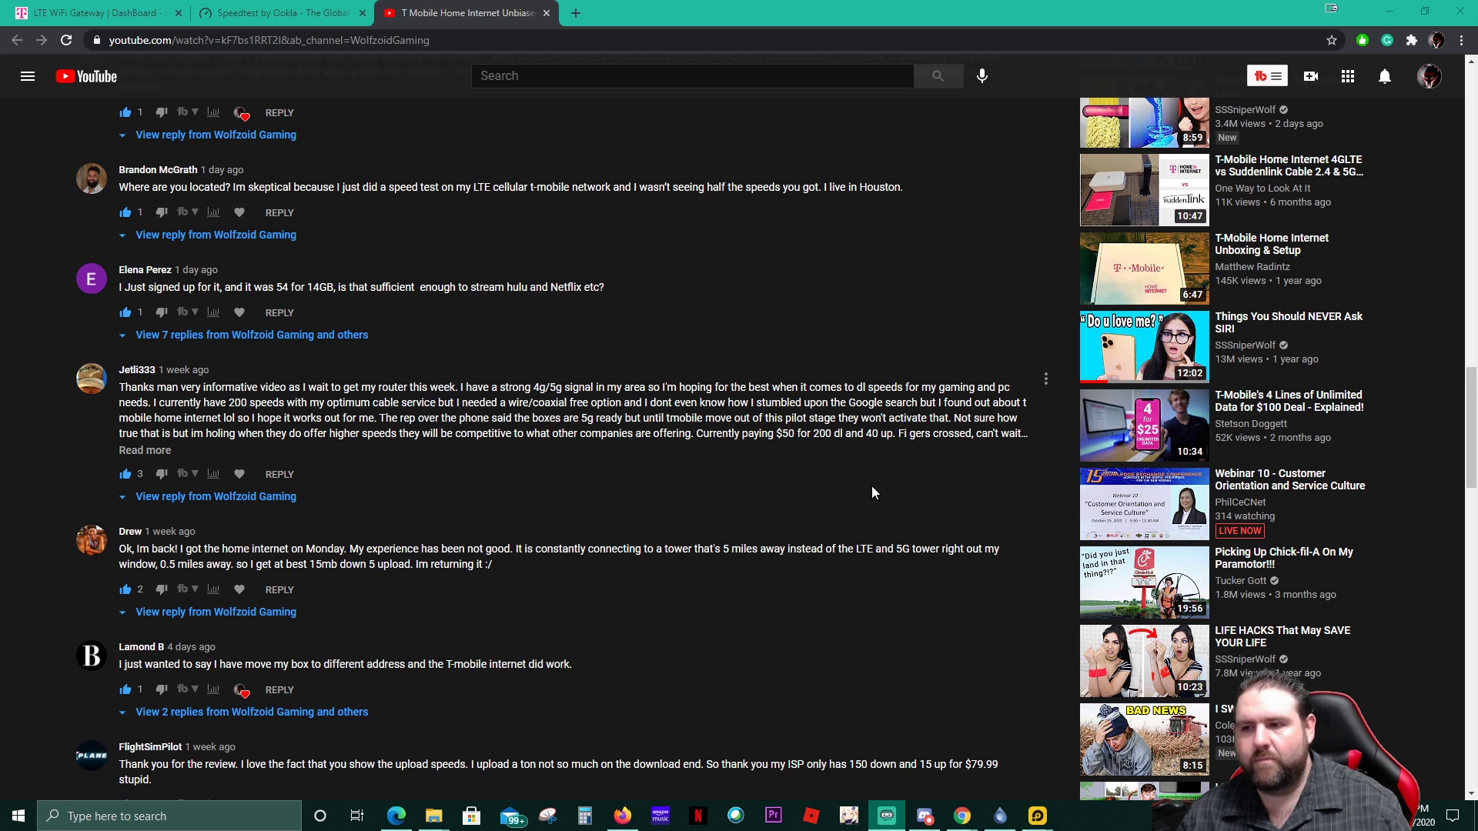
pyautogui.scroll(-2, 872, 491)
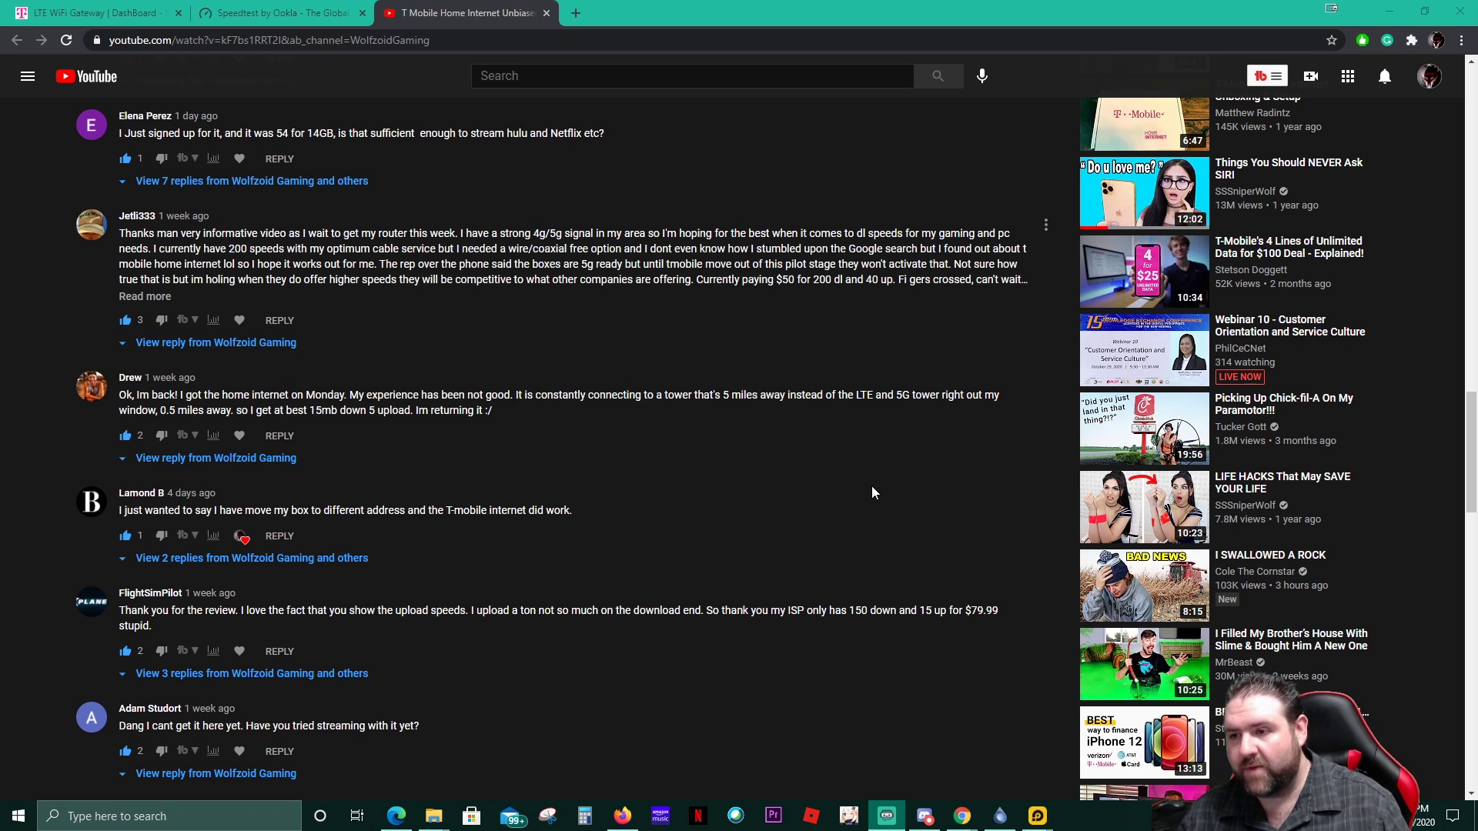
pyautogui.scroll(-1, 872, 492)
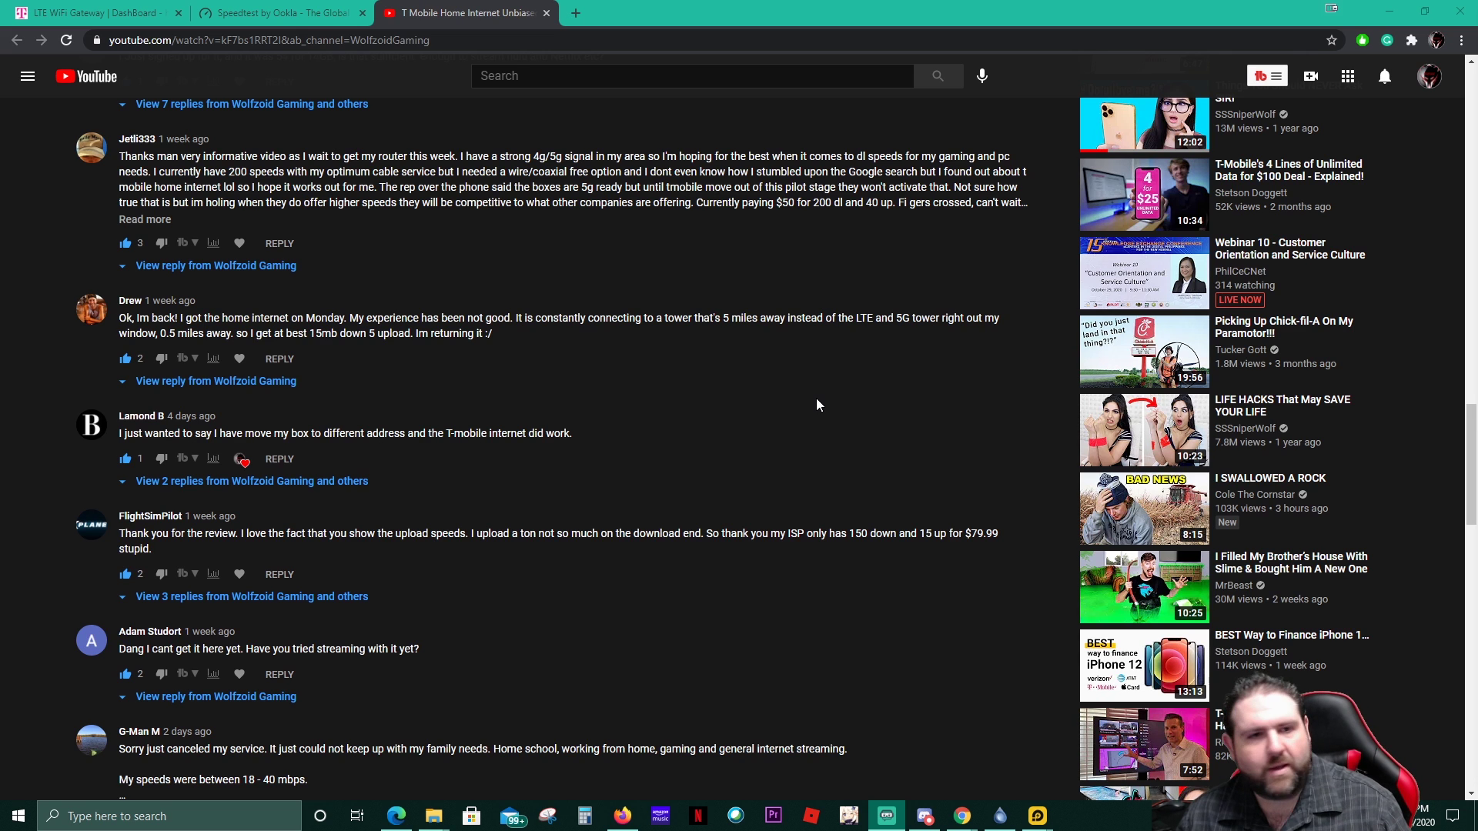
# Scroll to the last loaded comment, then back up to the video's details showing 6,219 views and 125 comments.
pyautogui.scroll(-1, 816, 398)
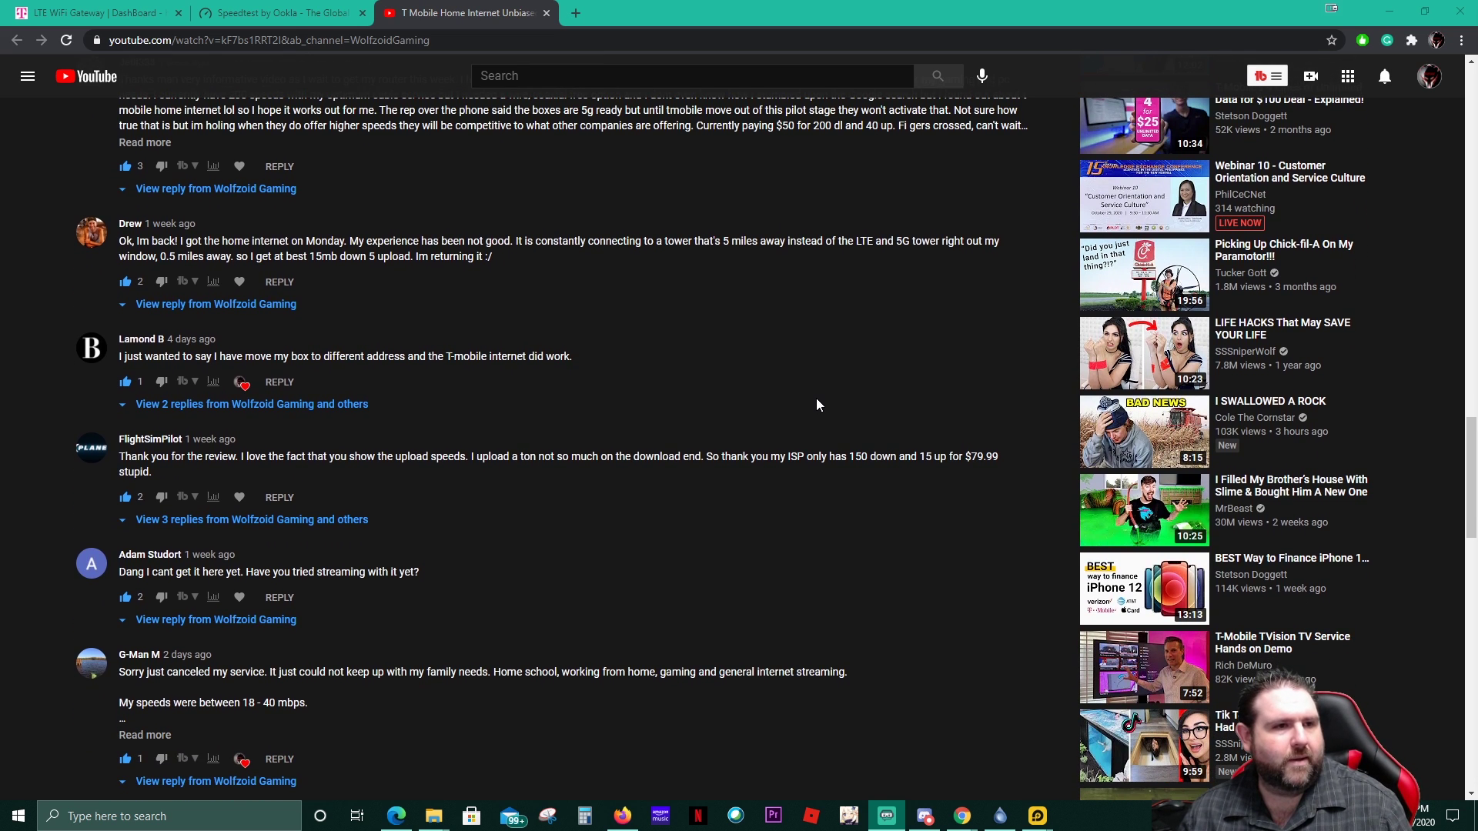
pyautogui.scroll(1, 816, 398)
pyautogui.scroll(-1, 816, 405)
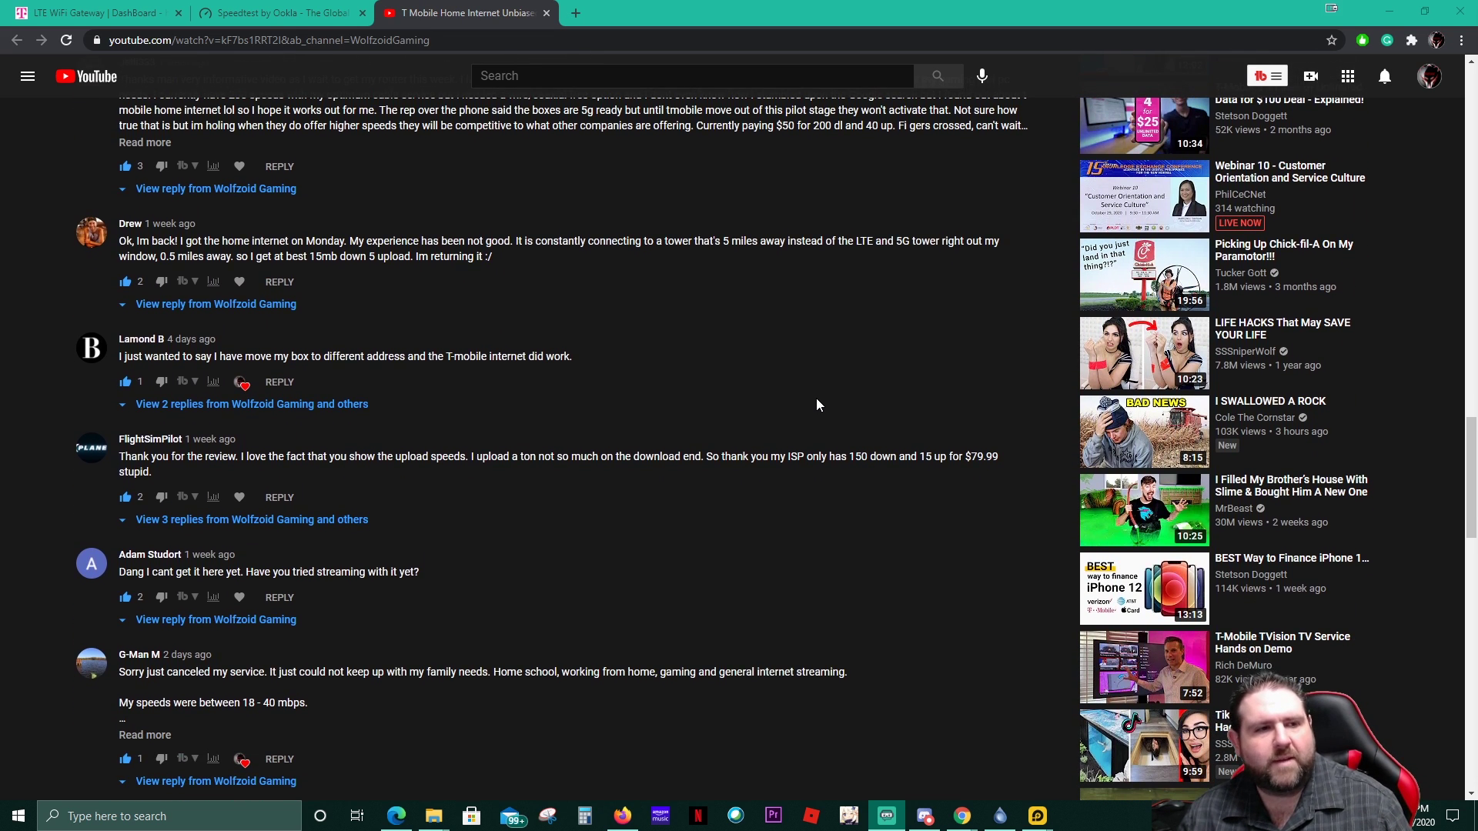
pyautogui.scroll(-1, 816, 405)
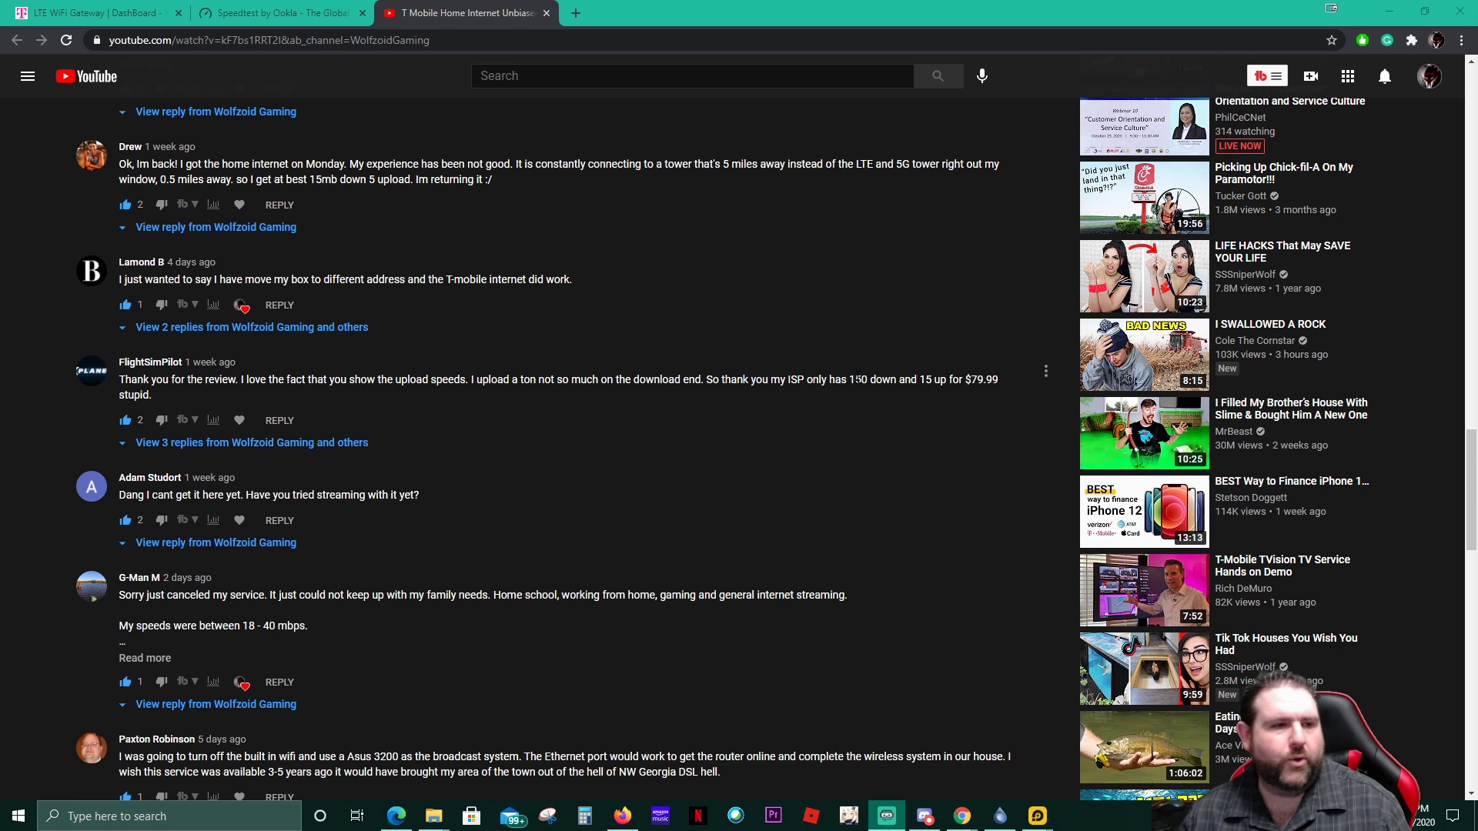
pyautogui.scroll(-3, 857, 378)
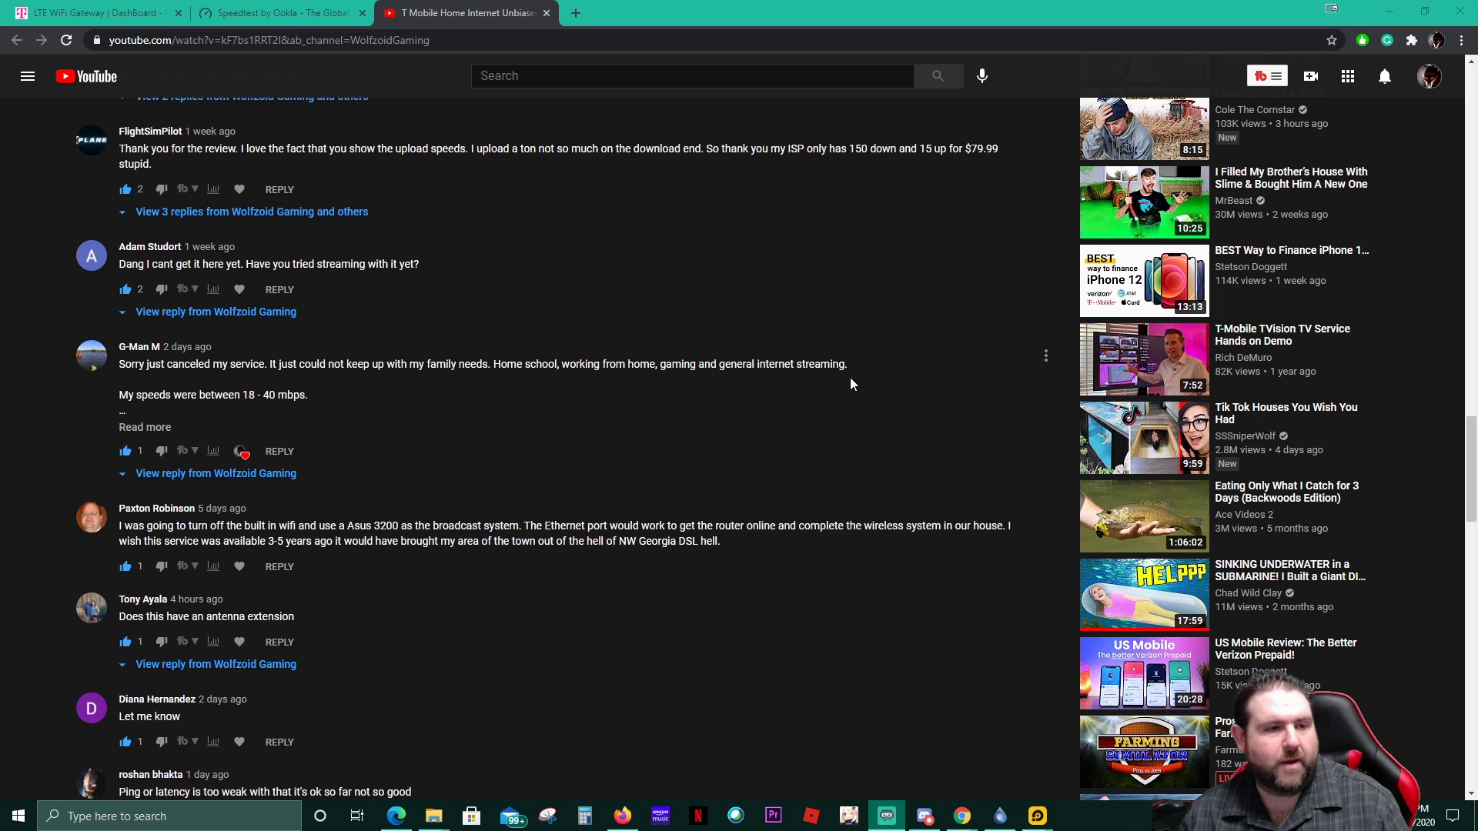
pyautogui.scroll(-1, 849, 383)
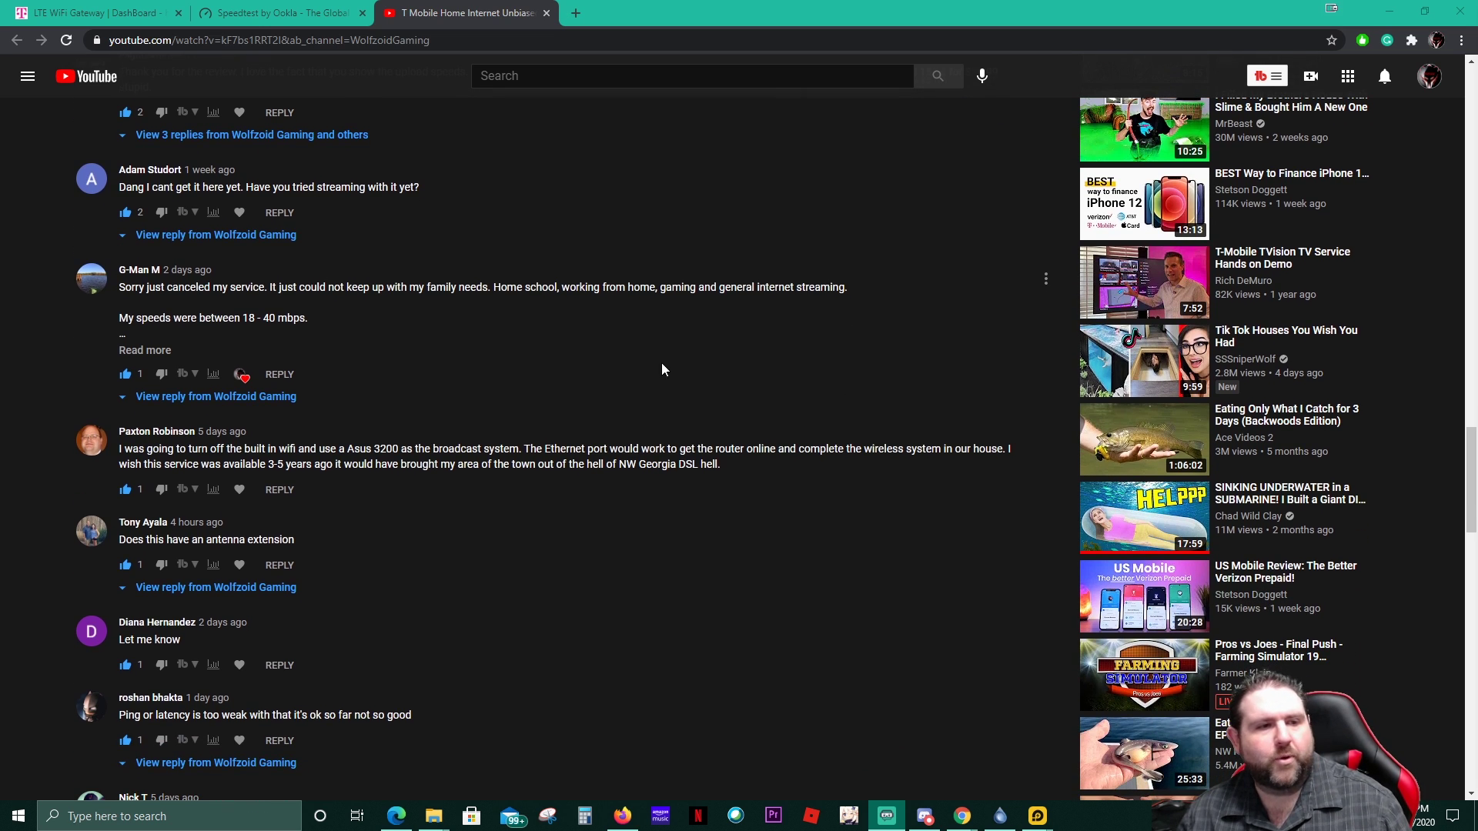
pyautogui.scroll(-2, 933, 424)
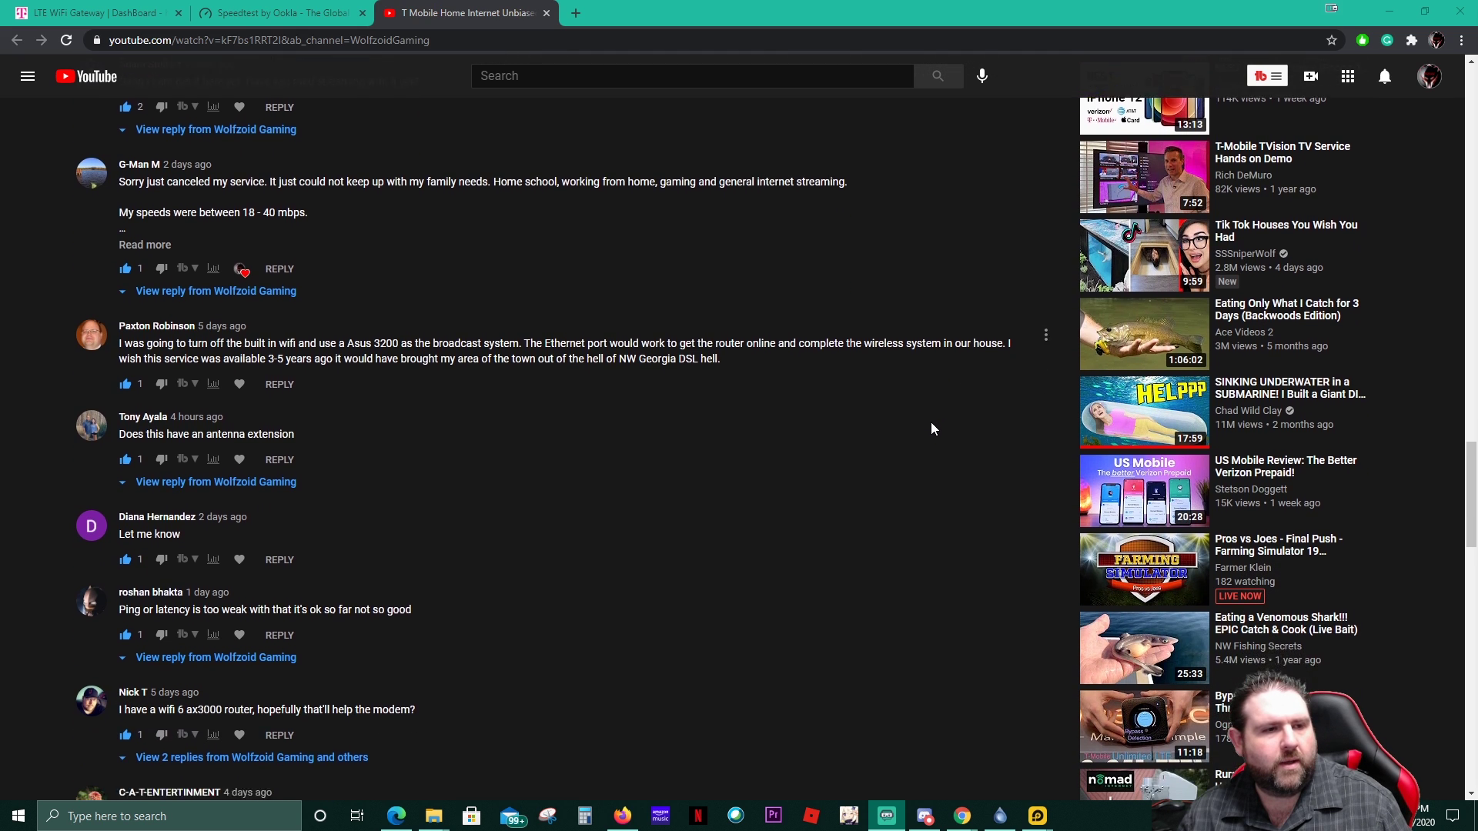
pyautogui.scroll(-2, 929, 418)
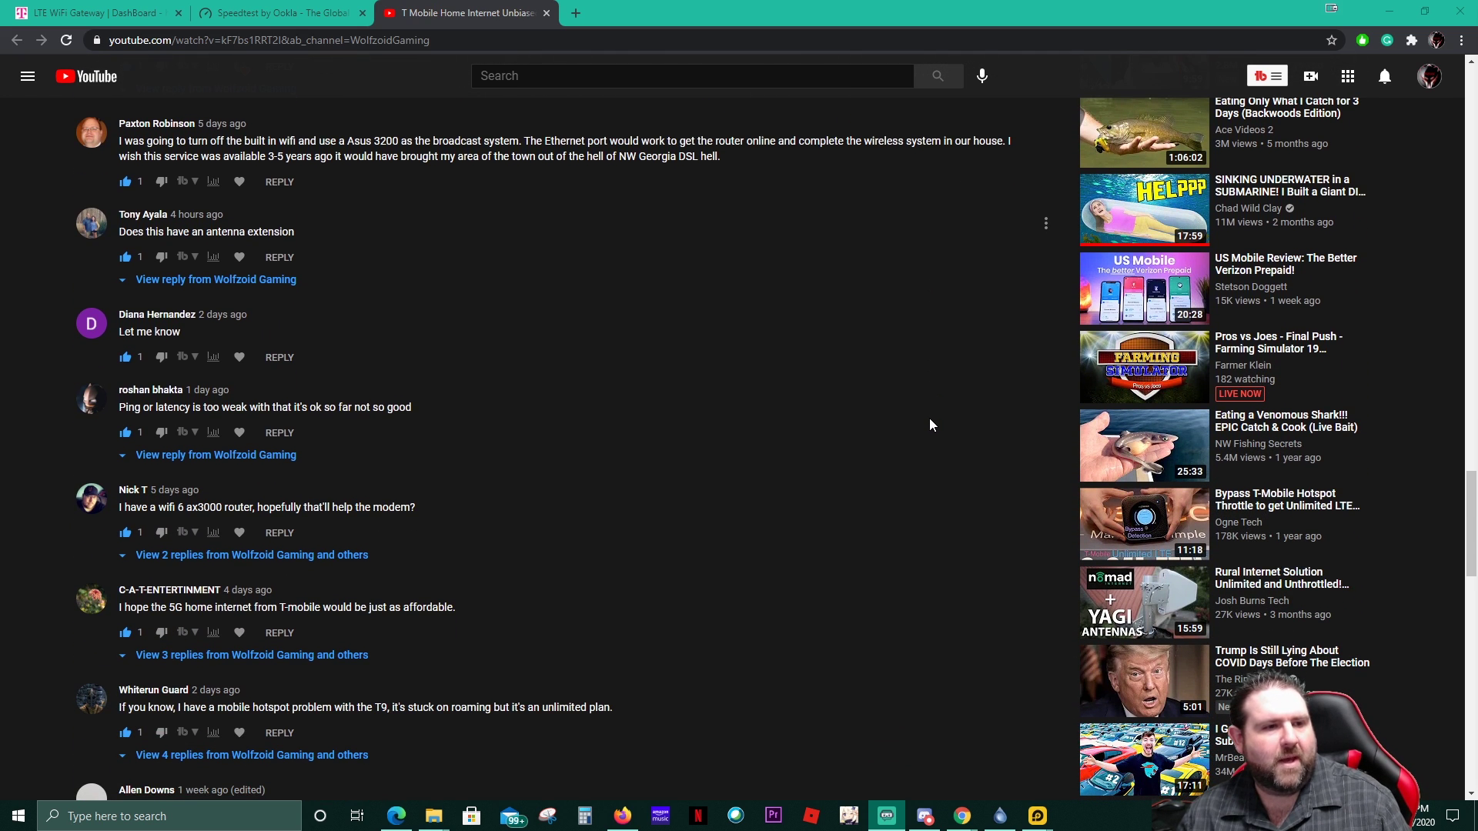
pyautogui.scroll(-2, 930, 418)
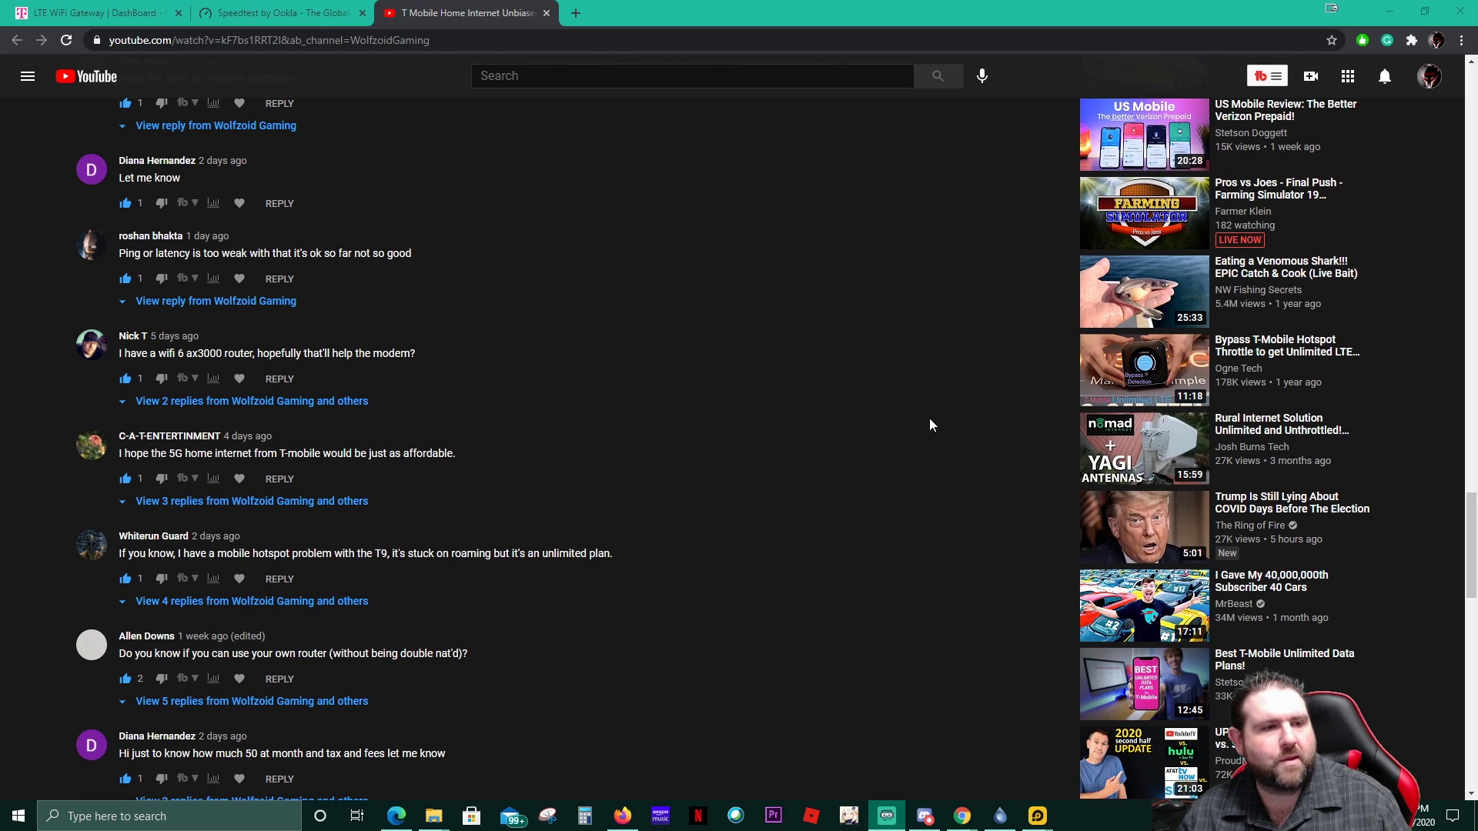
pyautogui.scroll(-1, 930, 422)
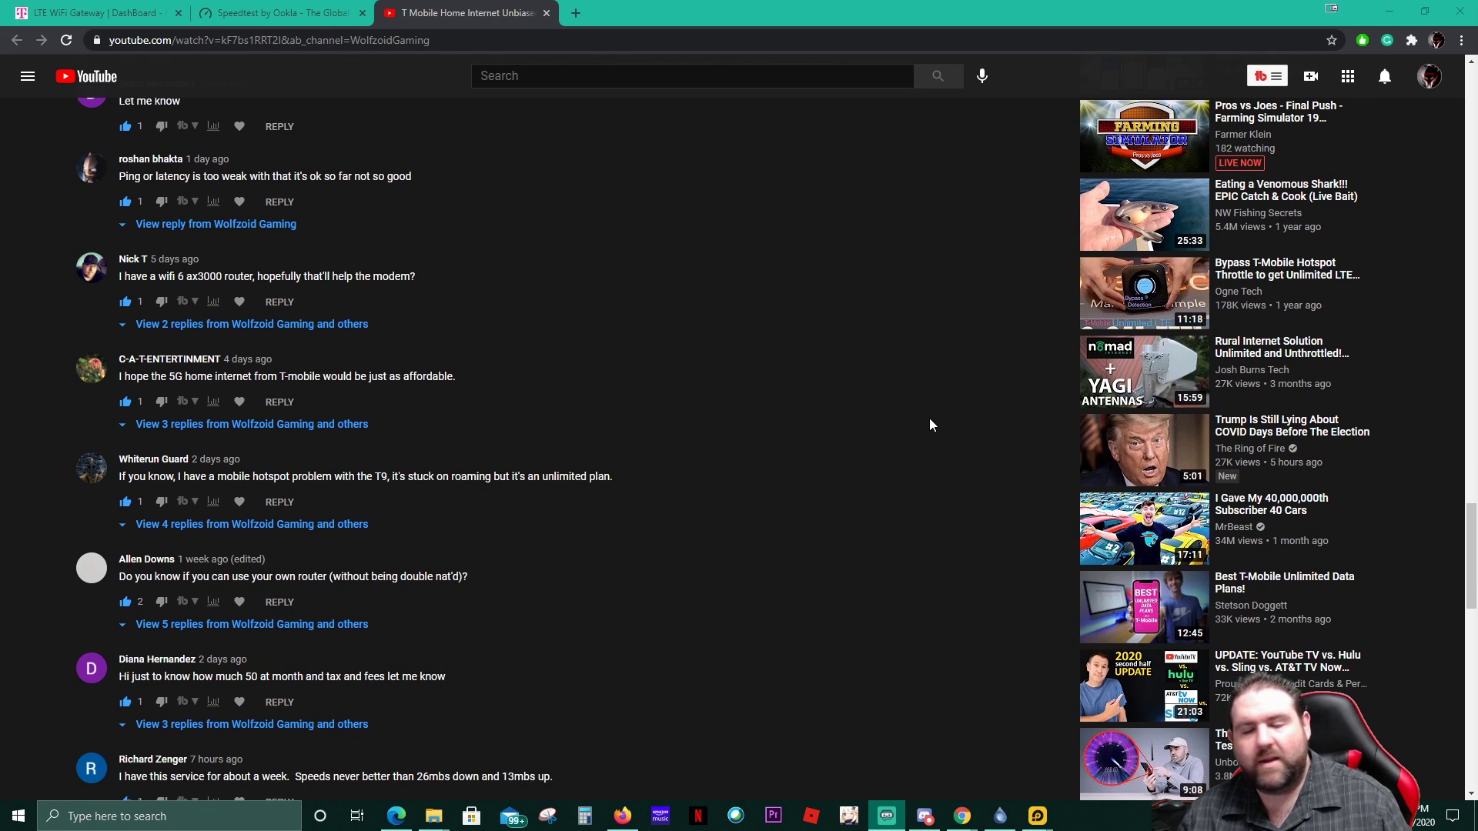
pyautogui.scroll(-1, 930, 425)
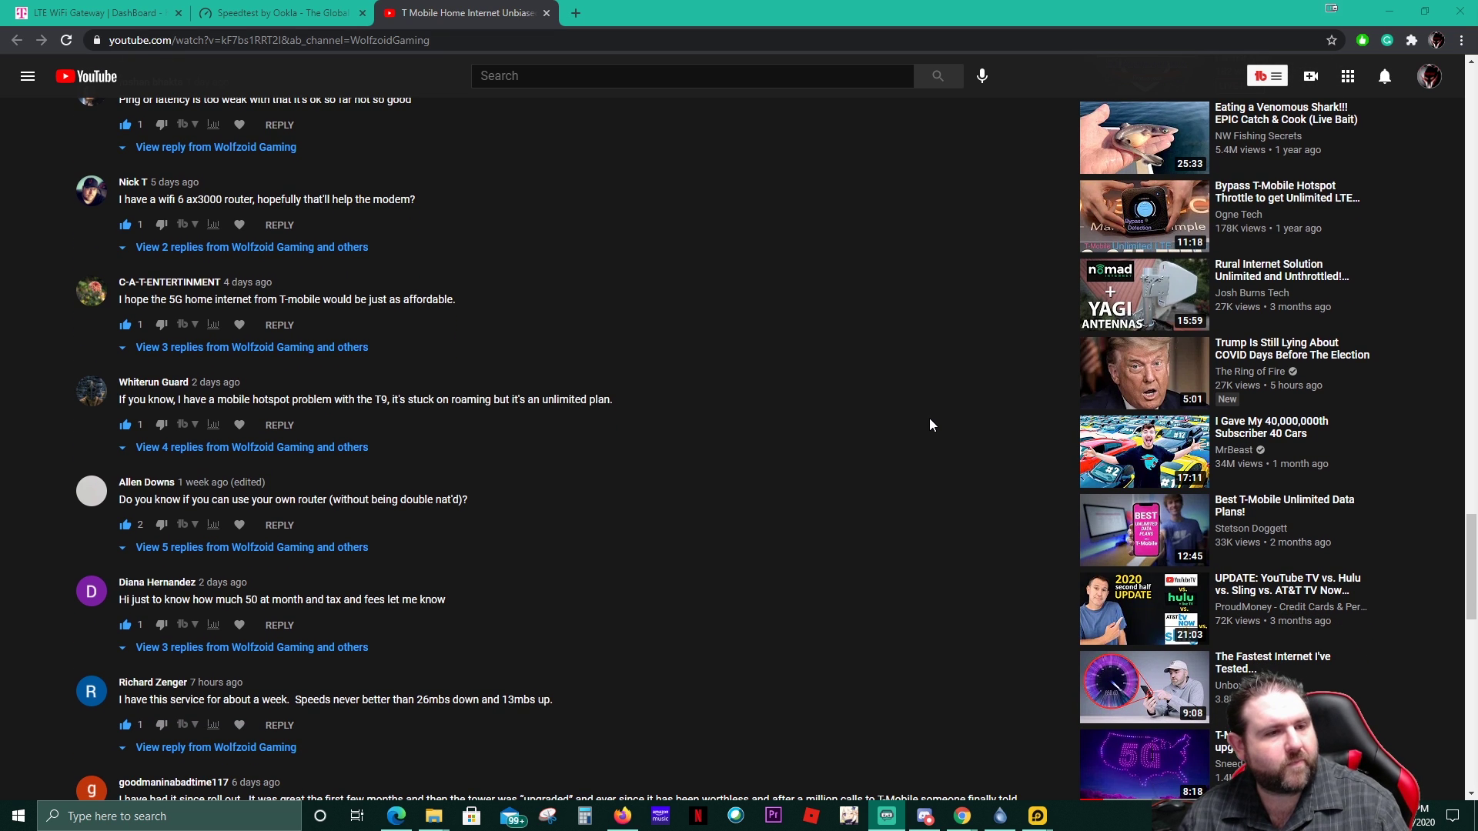
pyautogui.scroll(-3, 929, 424)
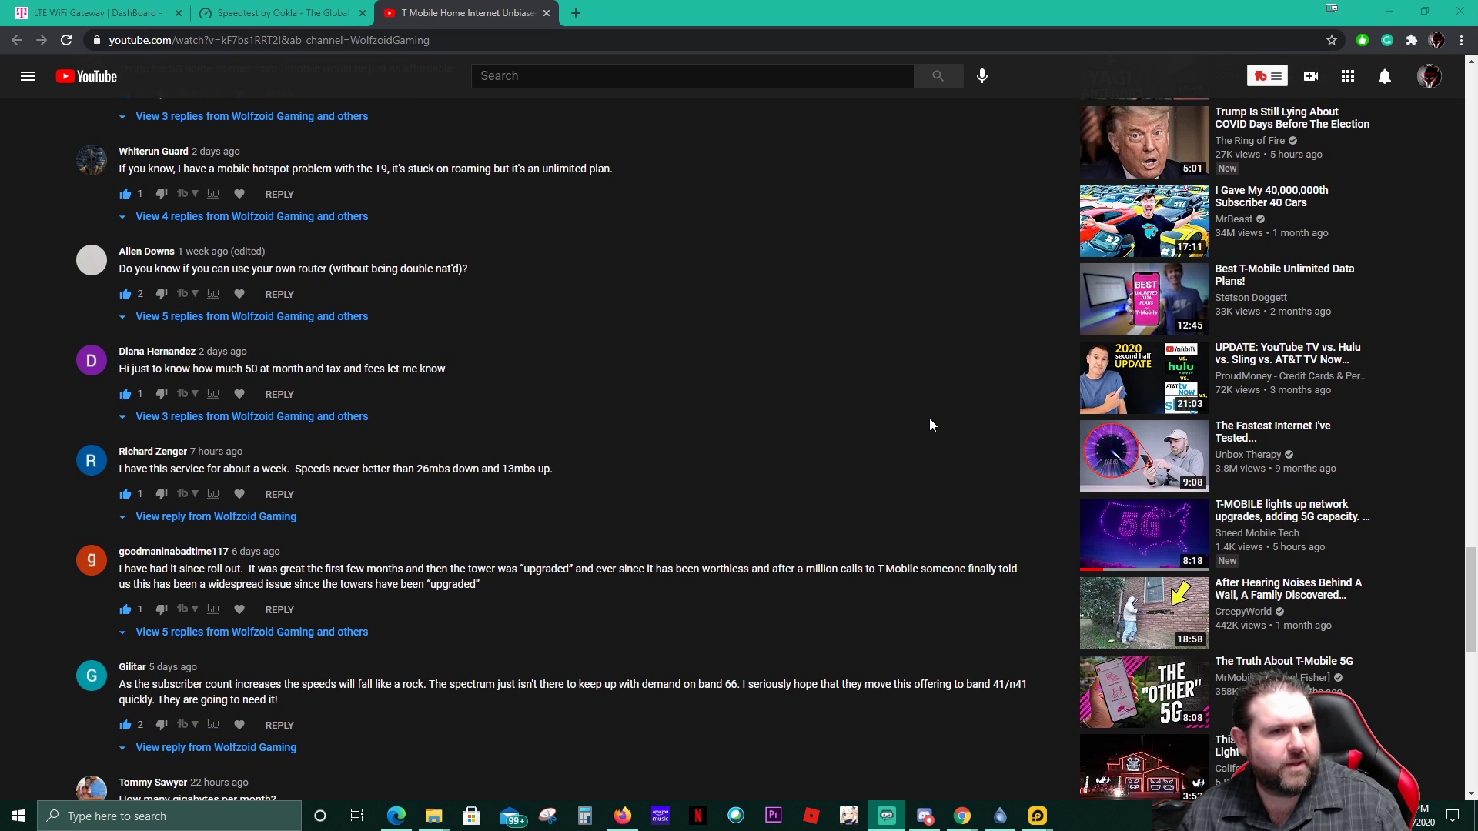
pyautogui.scroll(-10, 929, 417)
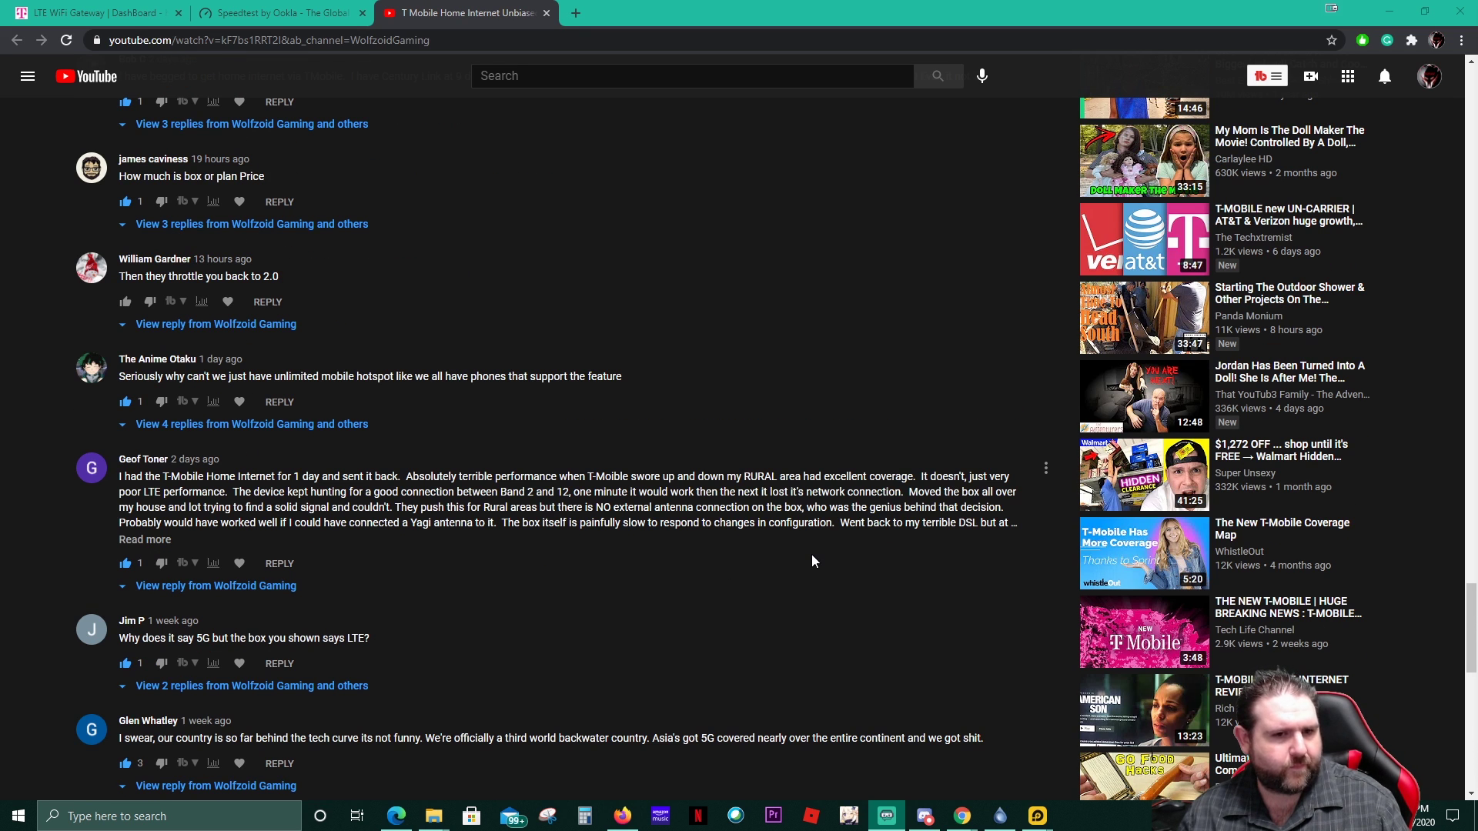
pyautogui.scroll(-3, 812, 554)
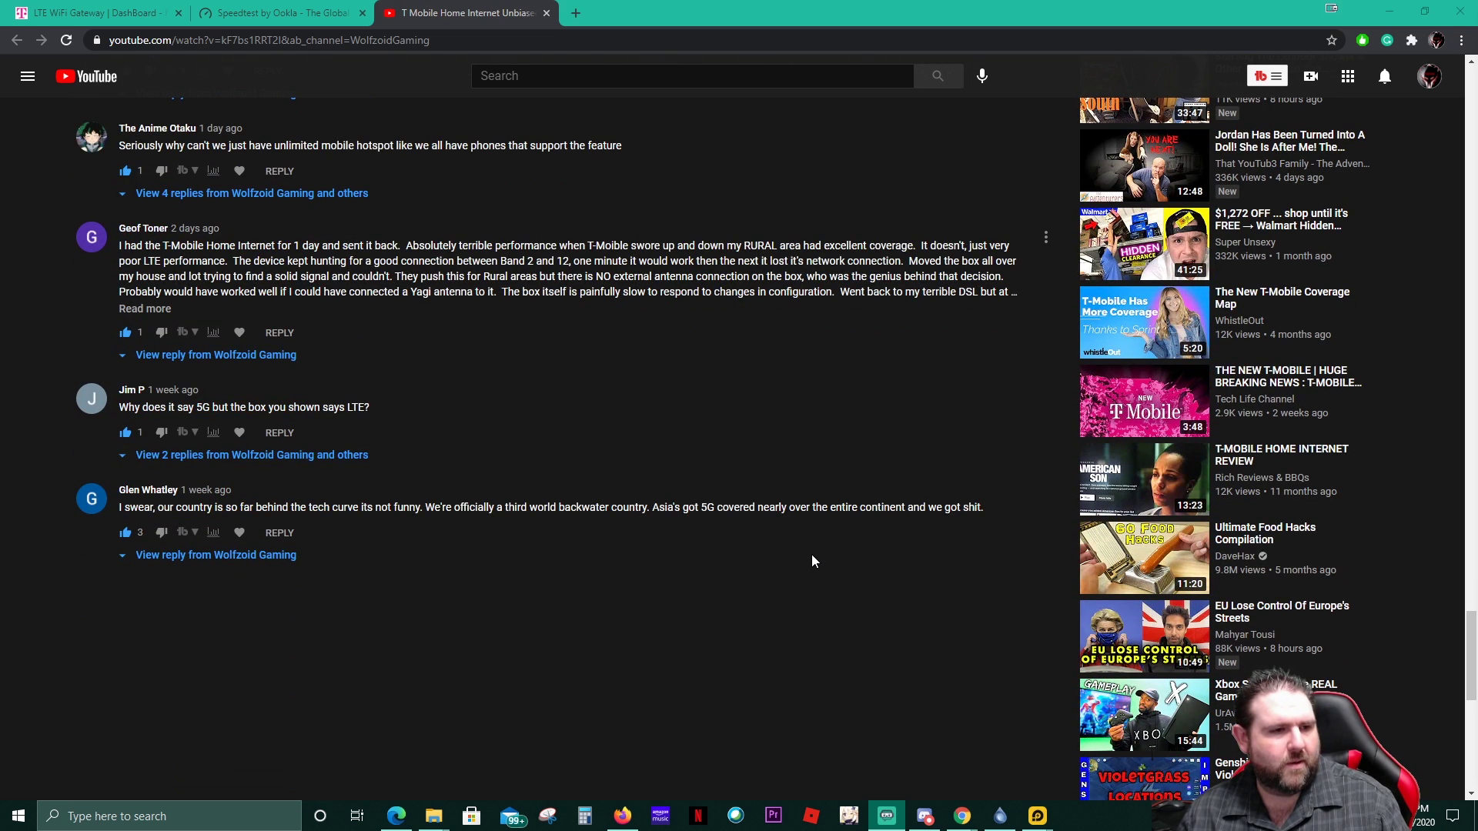
pyautogui.scroll(-5, 811, 554)
pyautogui.scroll(6, 809, 553)
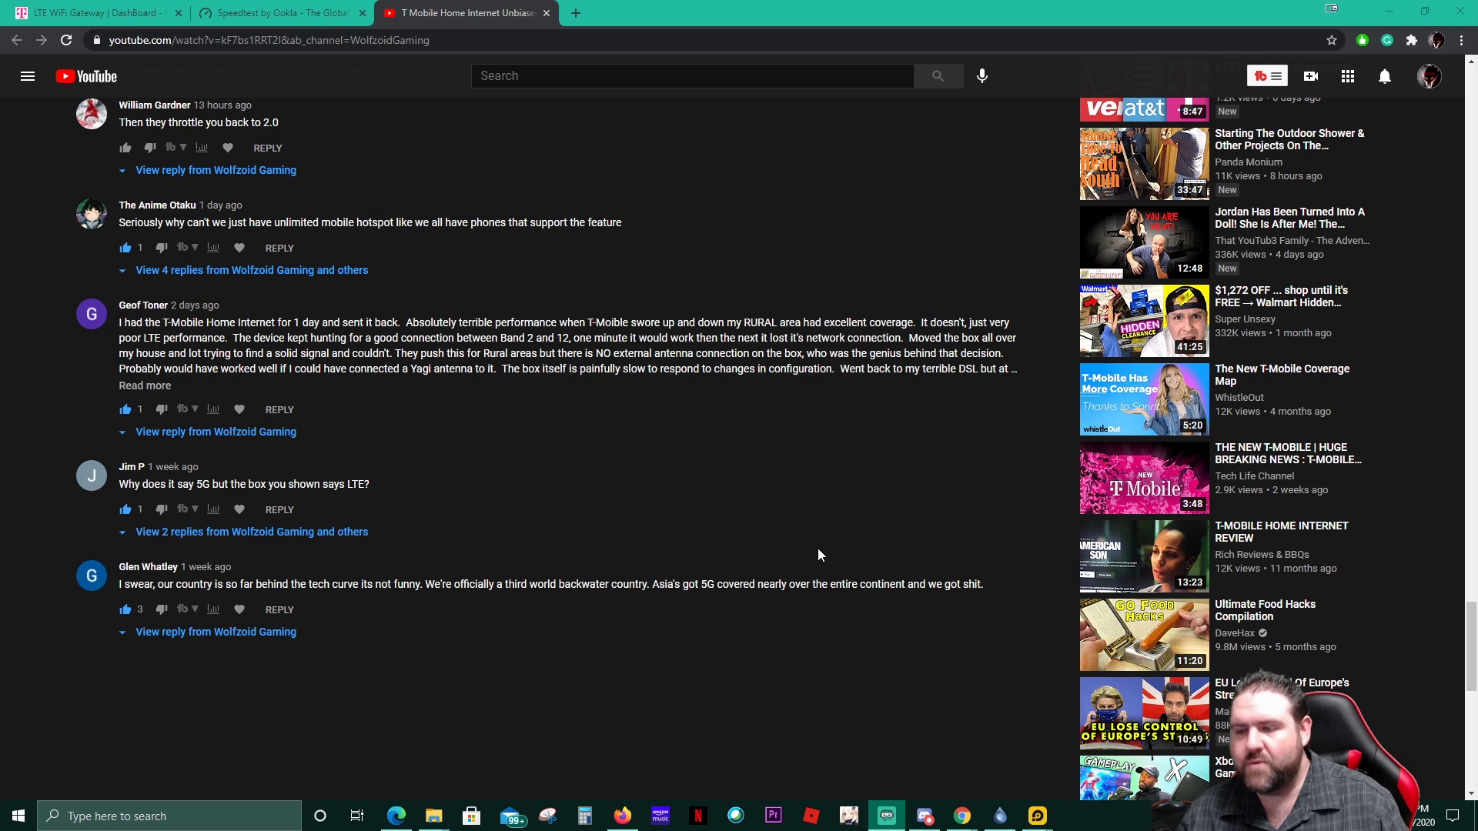
pyautogui.scroll(15, 818, 548)
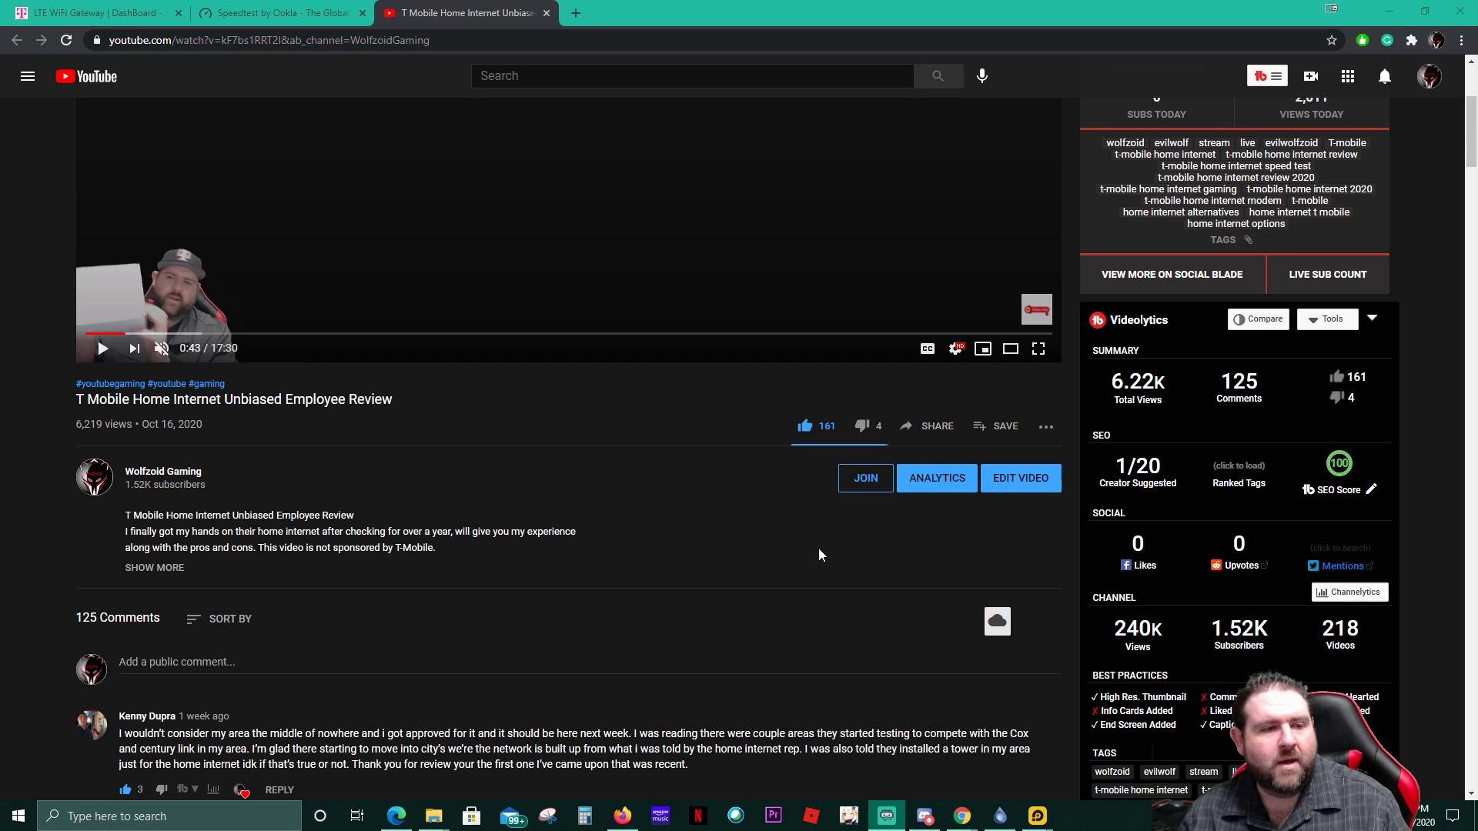
# Scroll just below the video player to show the description and first comments.
pyautogui.scroll(-4, 819, 551)
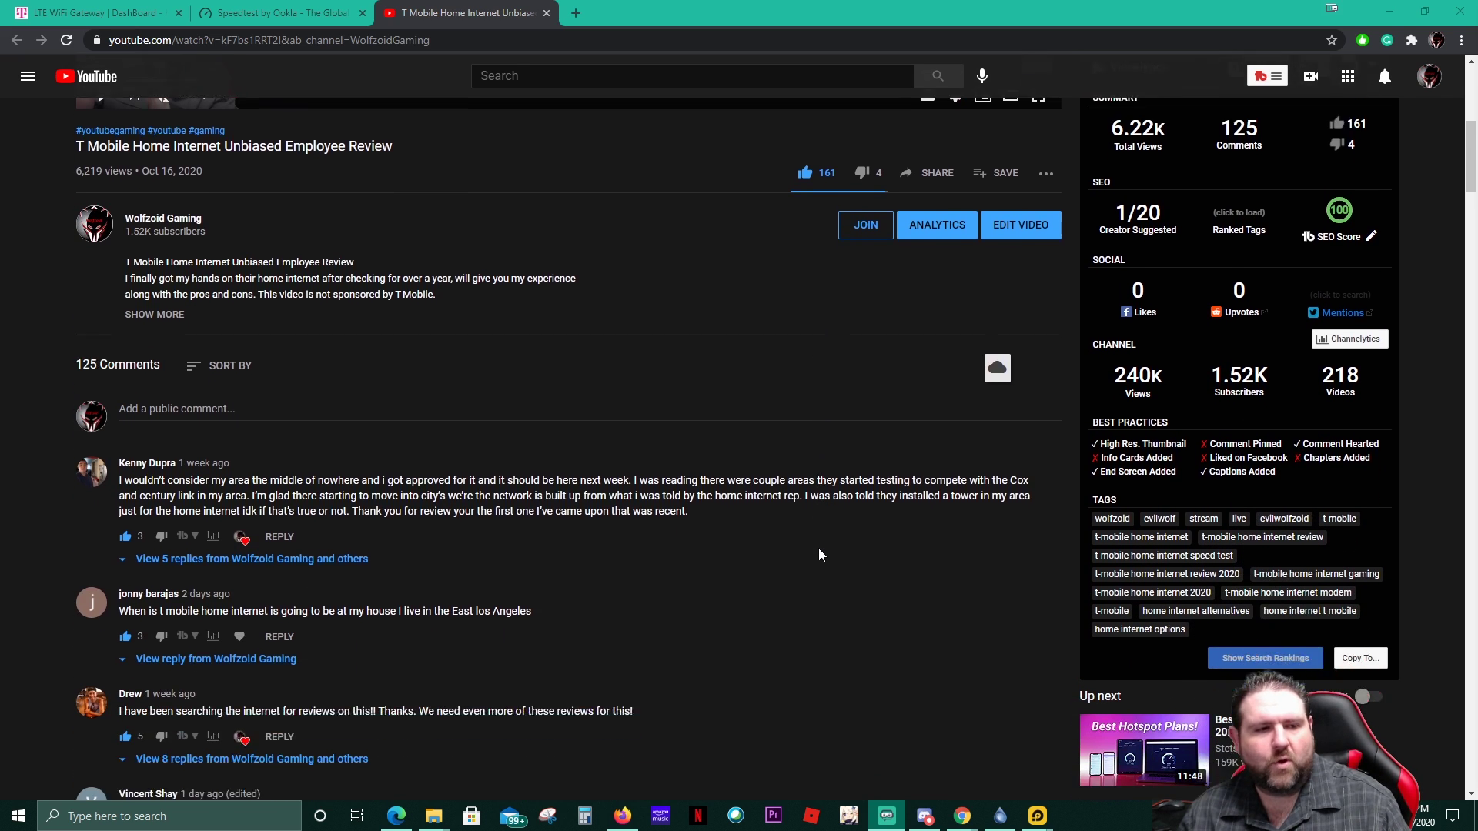